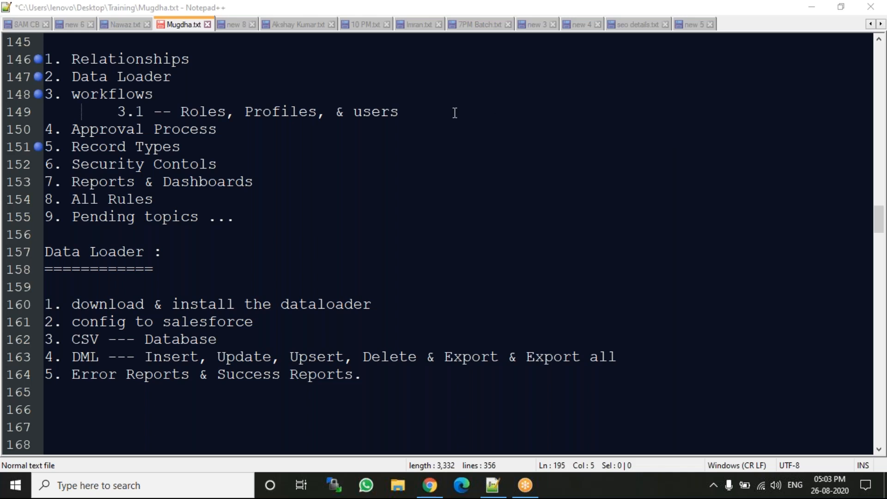
Step: Bookmark the "7. Reports & Dashboards" line in the topic list
left_click(32, 181)
left_click_drag(258, 180, 75, 183)
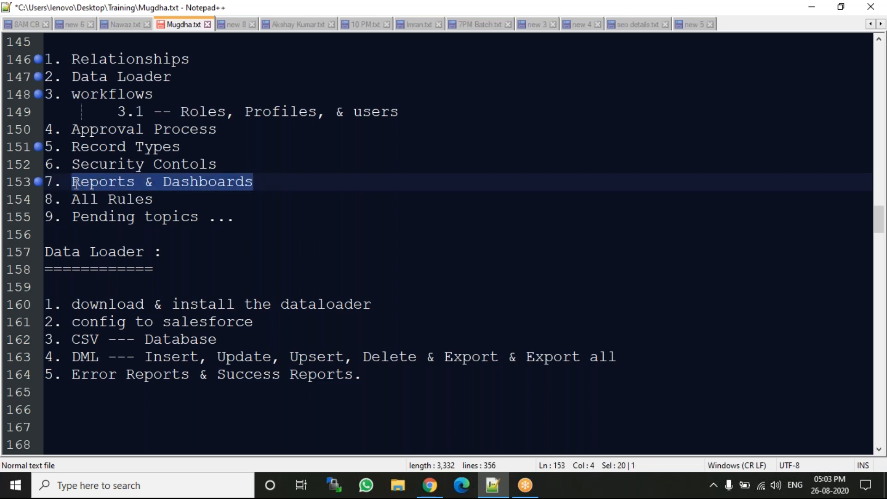
double_click(76, 184)
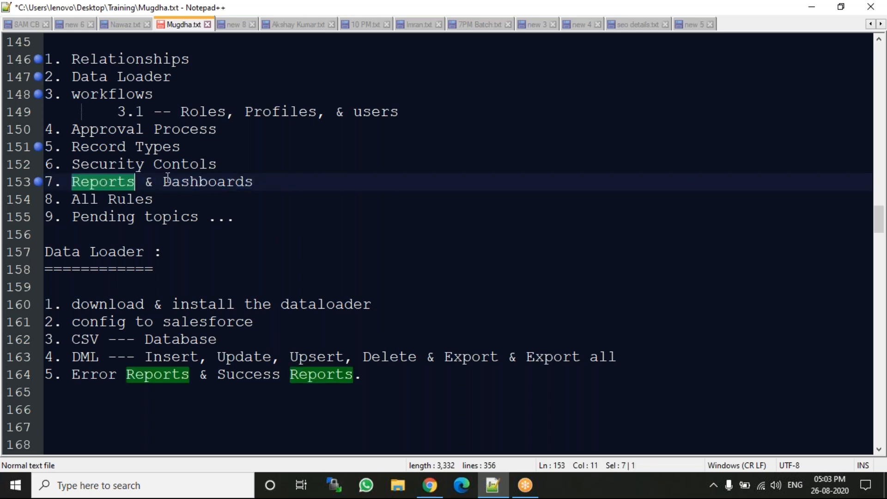
left_click(223, 374)
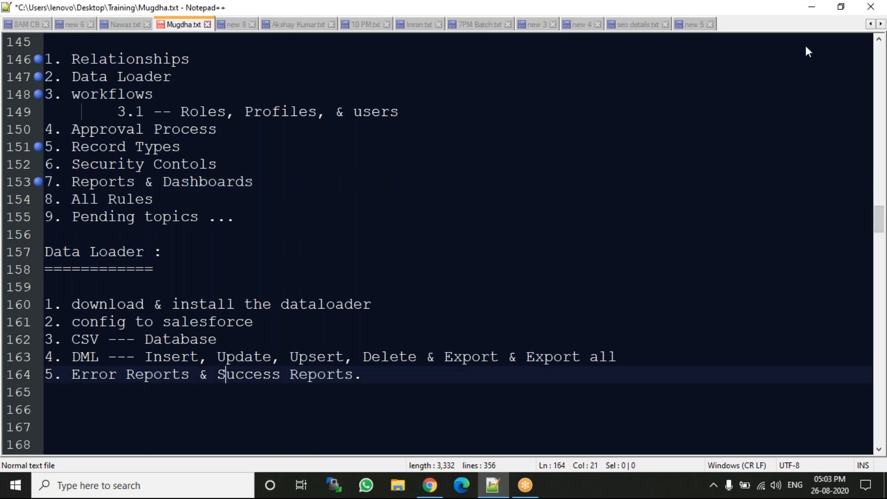
Step: Add the heading "Reports & Dashboards :" on empty line 211 and underline it with a row of equals signs
left_click_drag(880, 219, 883, 292)
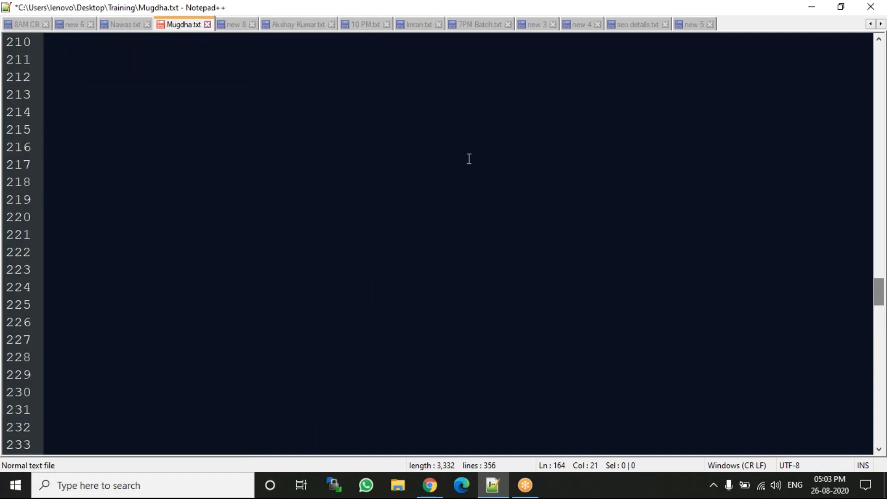
left_click(76, 60)
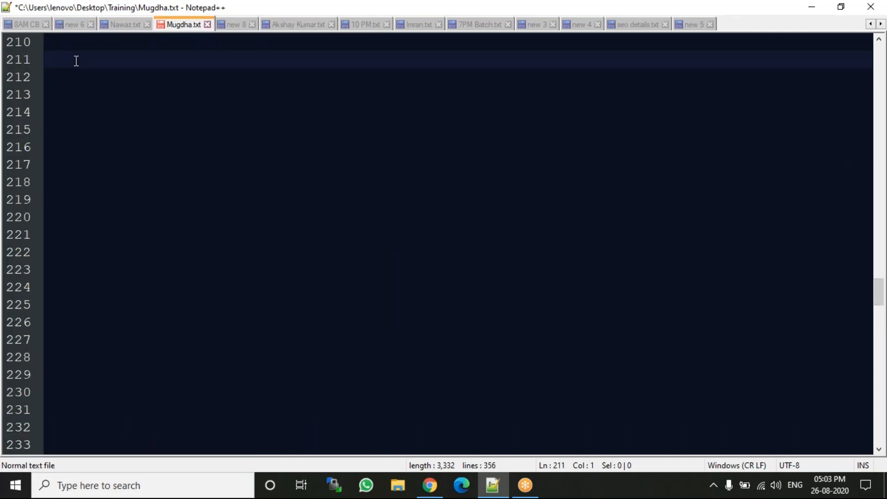
type("Rep")
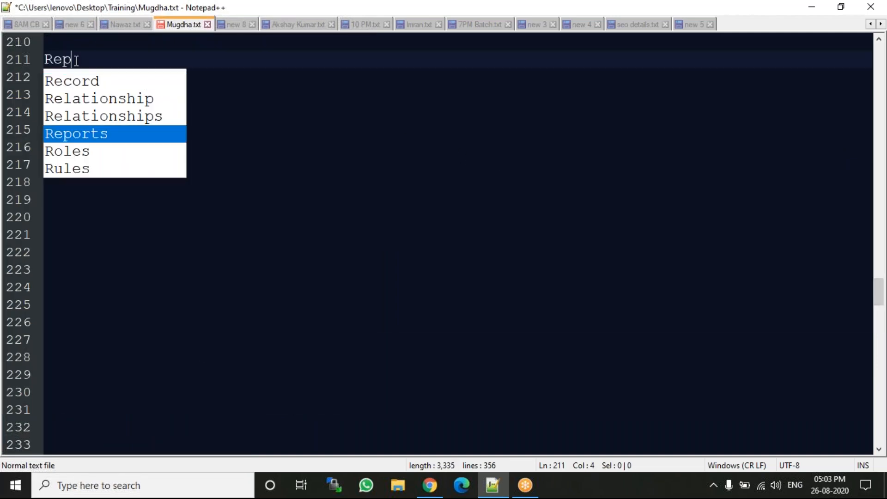
type("orts & ")
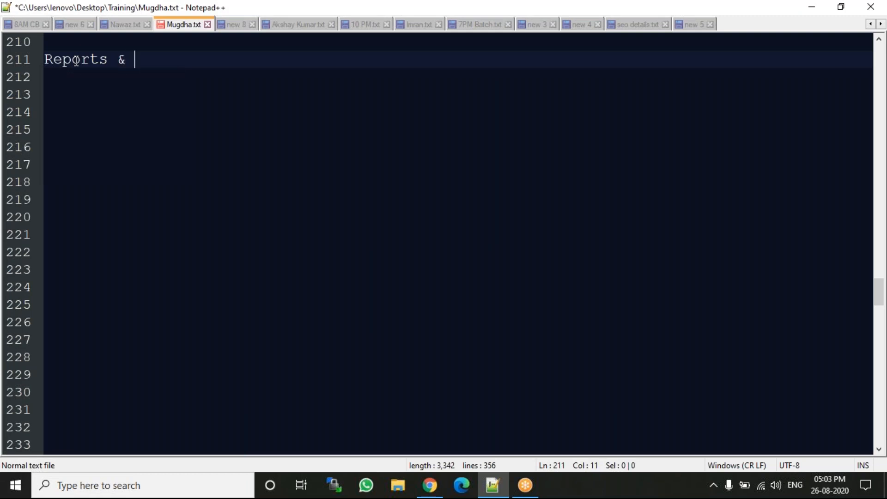
type("Dashboa")
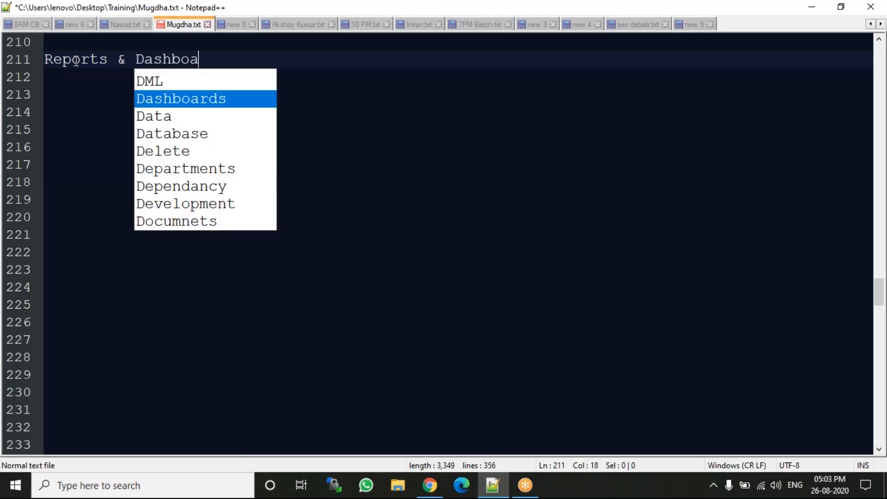
type("rds :")
key("Return")
type("======================")
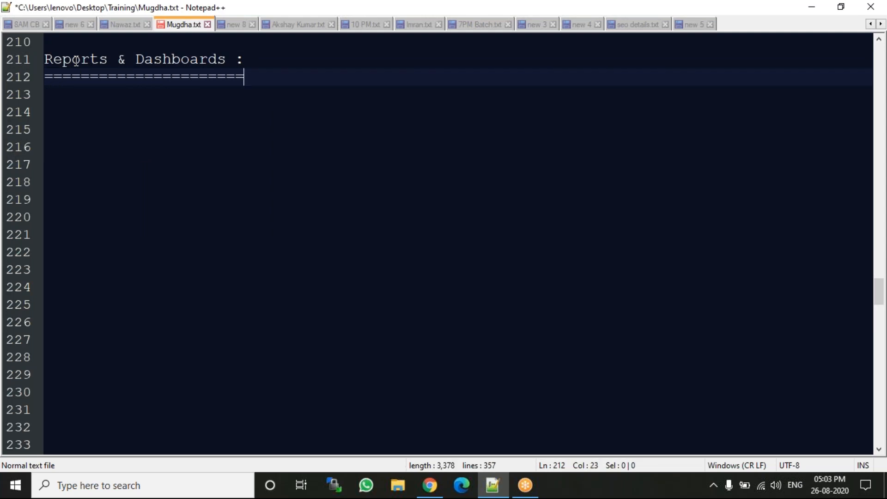
key("Return")
key("Return")
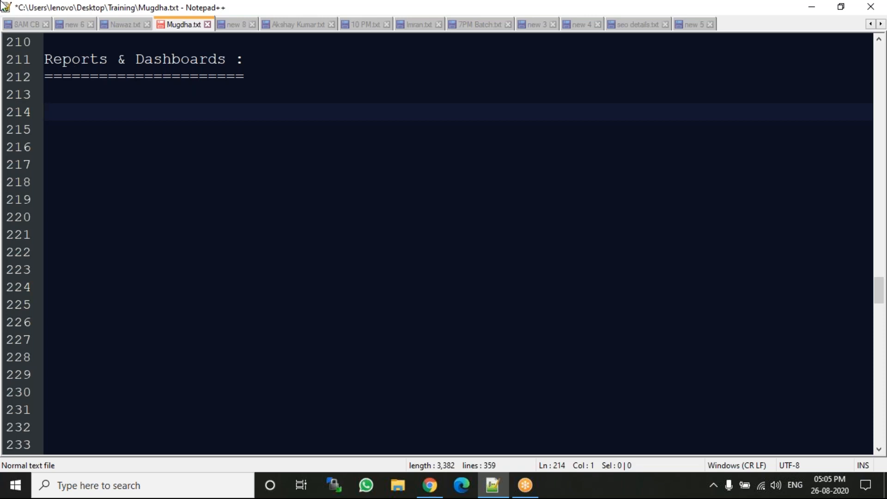
Step: List "1. Tabular Reports" and "2. Summary Reports" on separate lines below the Reports & Dashboards heading
left_click(235, 13)
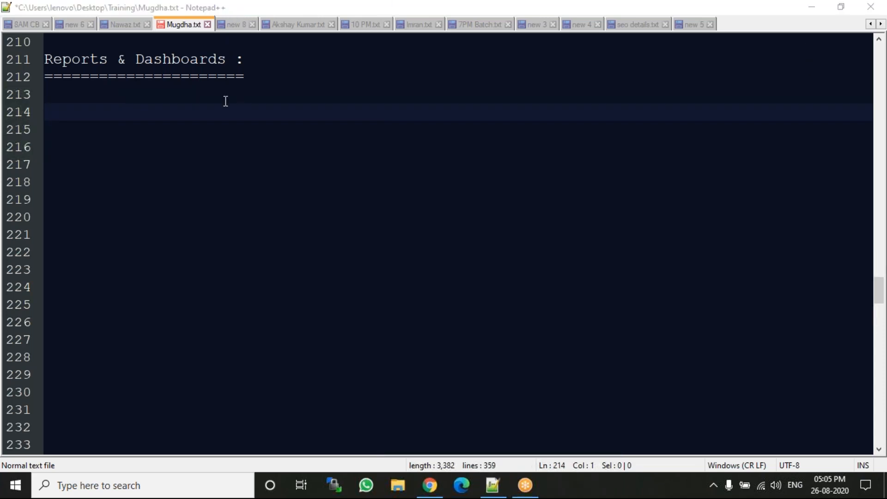
left_click(181, 114)
type("1.")
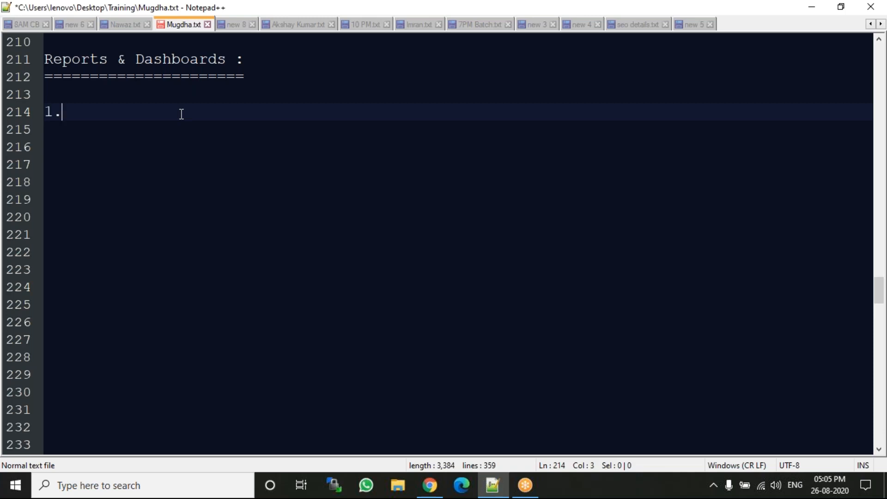
type(" Tabular")
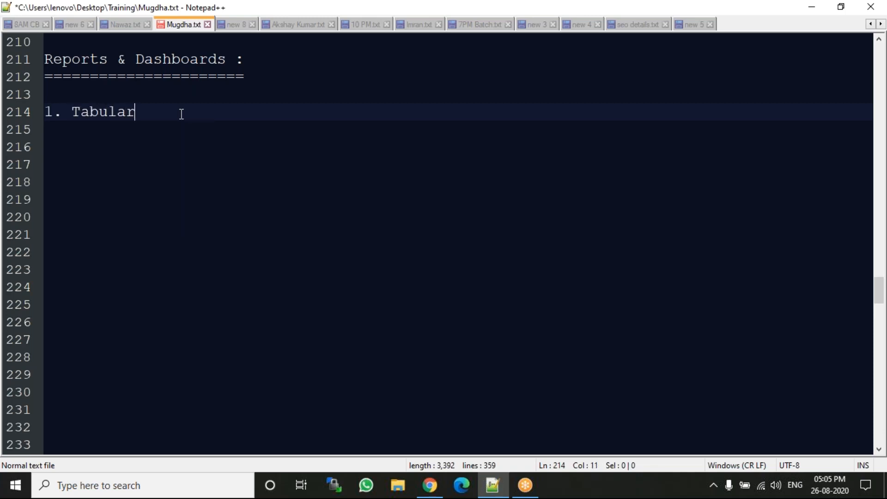
type(" Report")
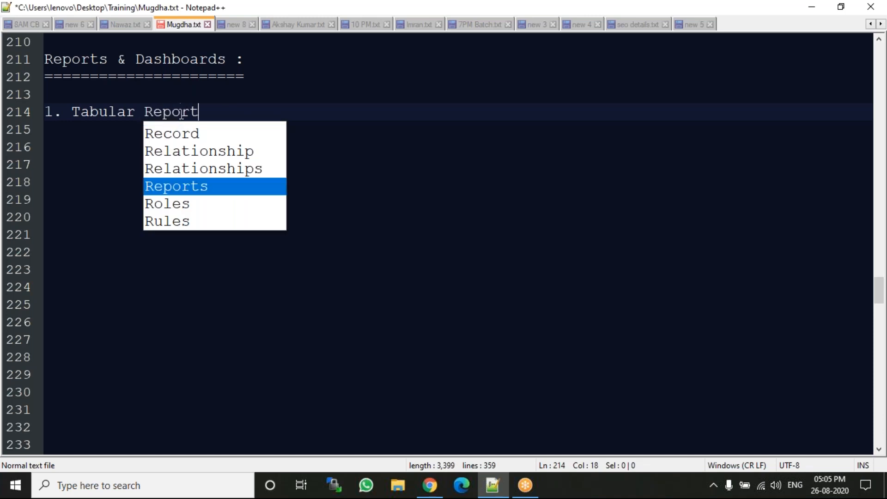
key("Return")
key("Return")
type("2. Summa")
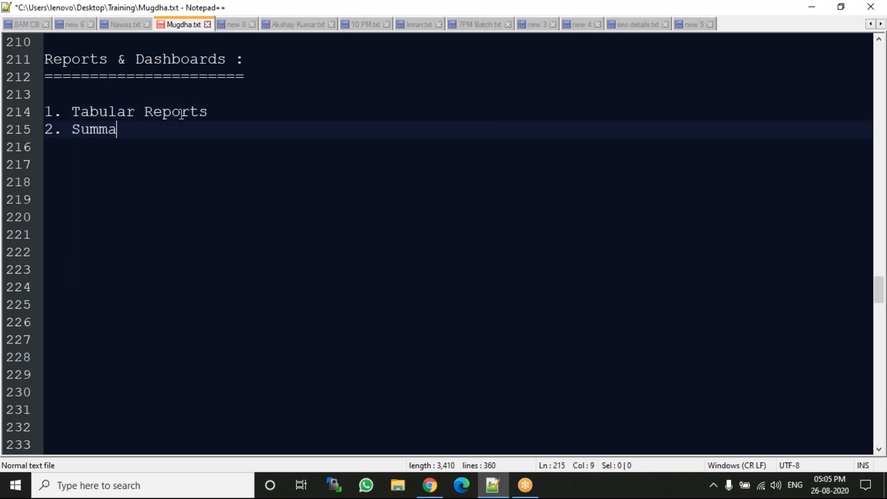
type("ry Reports")
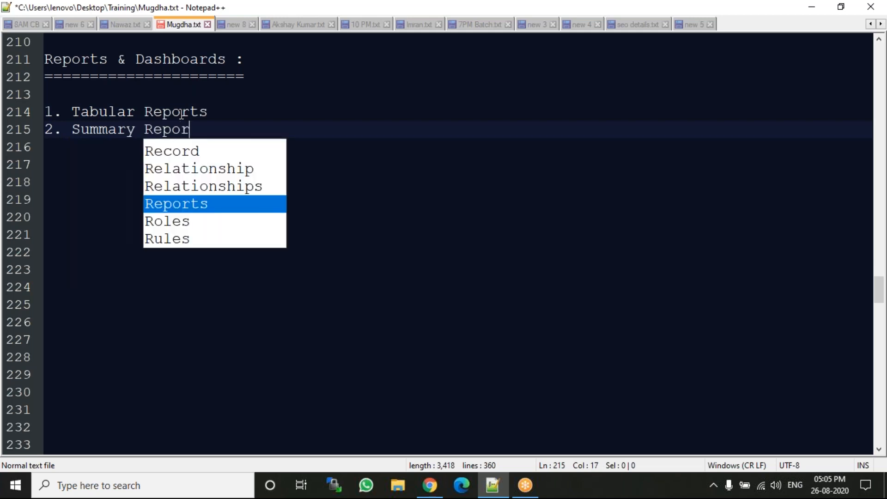
key("Return")
key("Return")
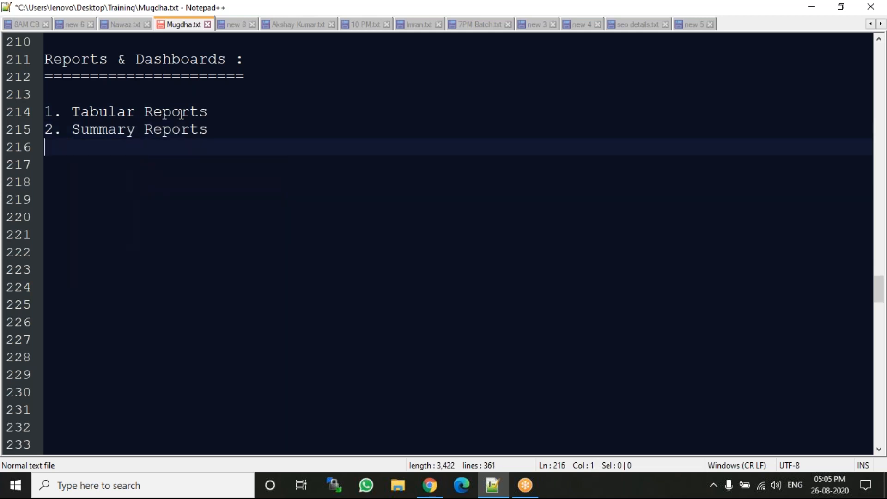
Step: Continue the numbered list with "3. Matrix Reports" and "4. Joined Reports"
type("3. Matrix Reports")
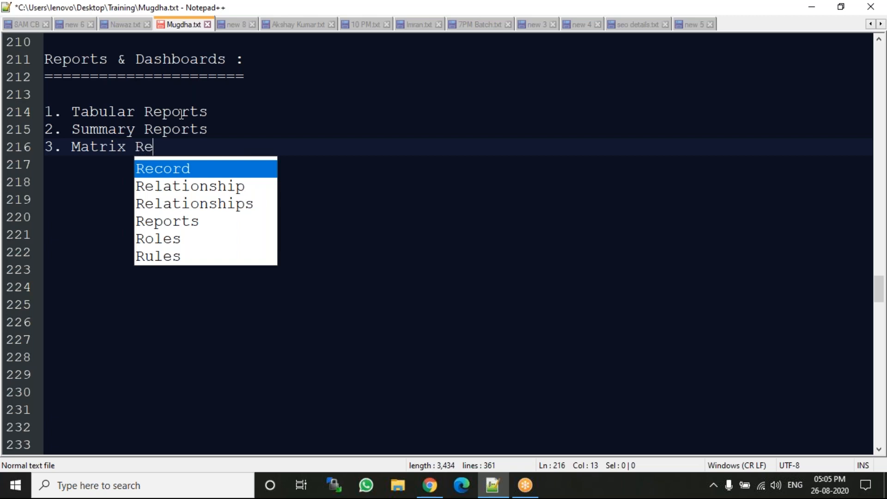
key("Return")
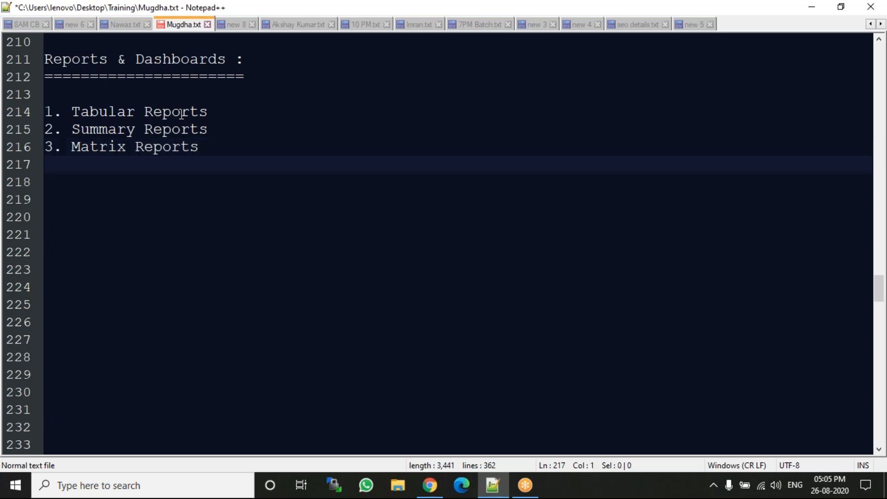
type("4. Joined Re")
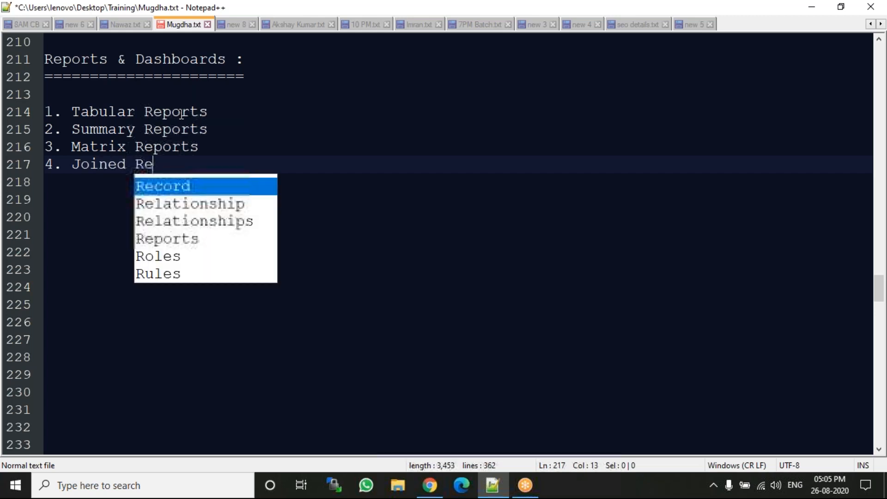
type("ports")
key("Return")
key("Return")
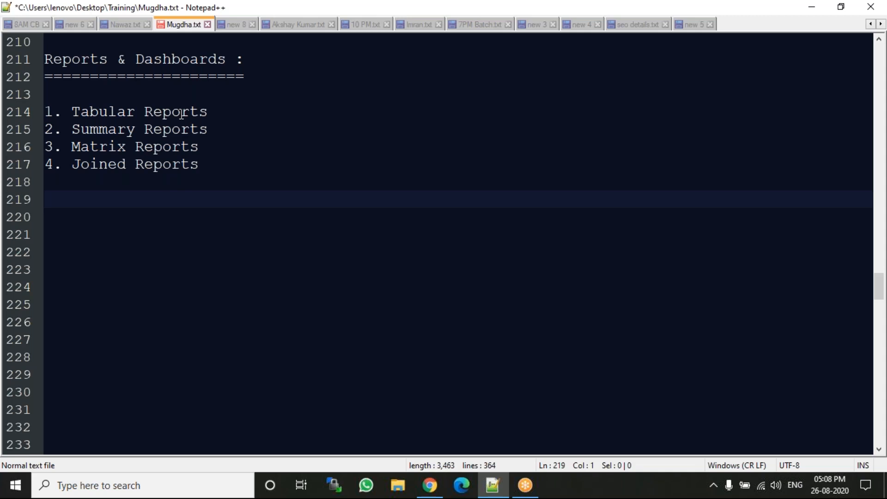
Step: Switch to Chrome and log in to Salesforce with the account's saved username and password
left_click(430, 484)
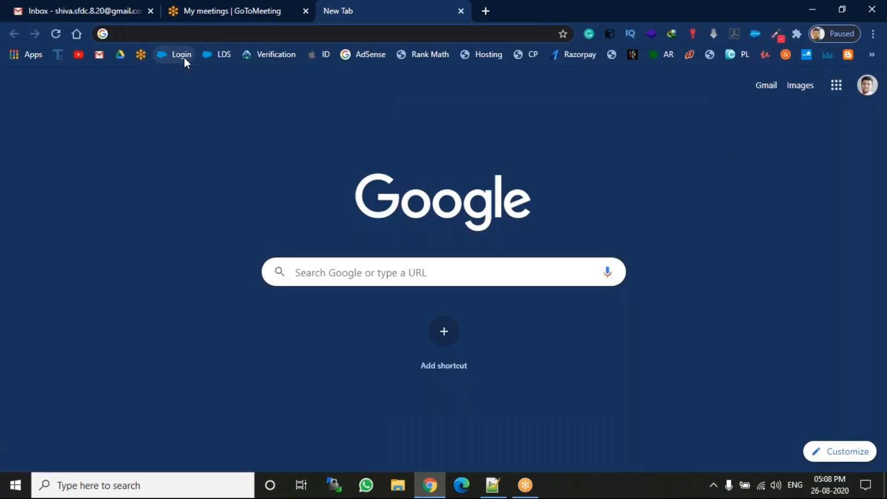
left_click(184, 58)
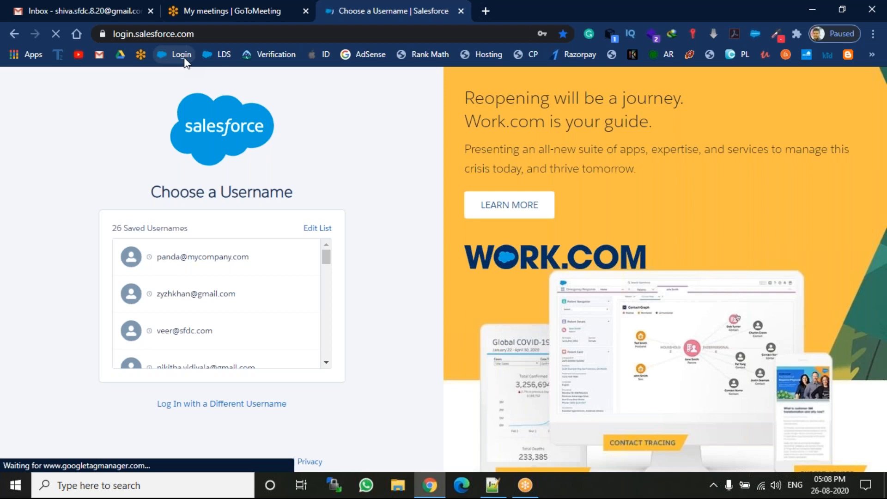
left_click(329, 365)
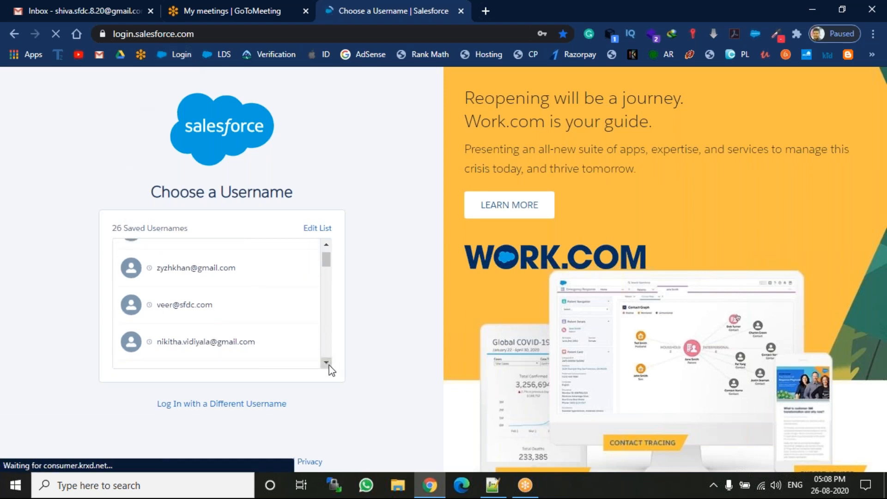
left_click(329, 366)
left_click(329, 366)
left_click(329, 365)
left_click(329, 366)
left_click(269, 342)
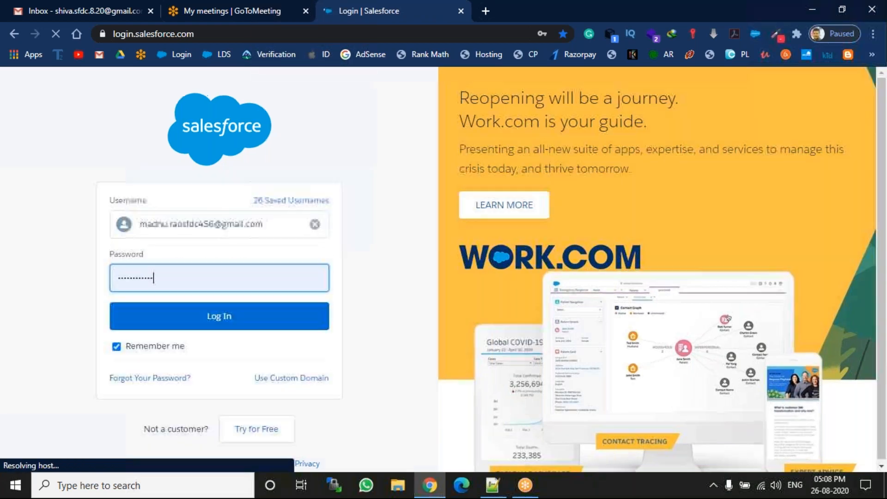
left_click(240, 319)
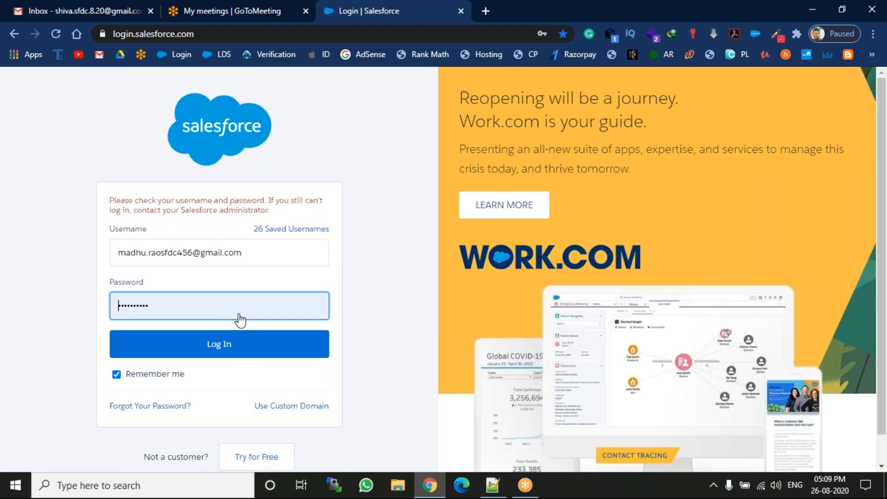
left_click(230, 344)
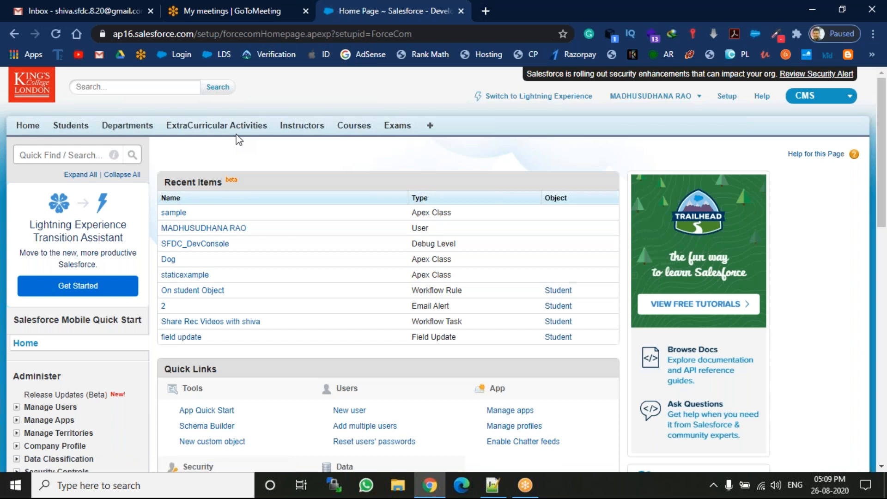
Step: Open the tab customization for the CMS app and add Dashboards to its selected tabs
key("ctrl")
left_click(431, 127)
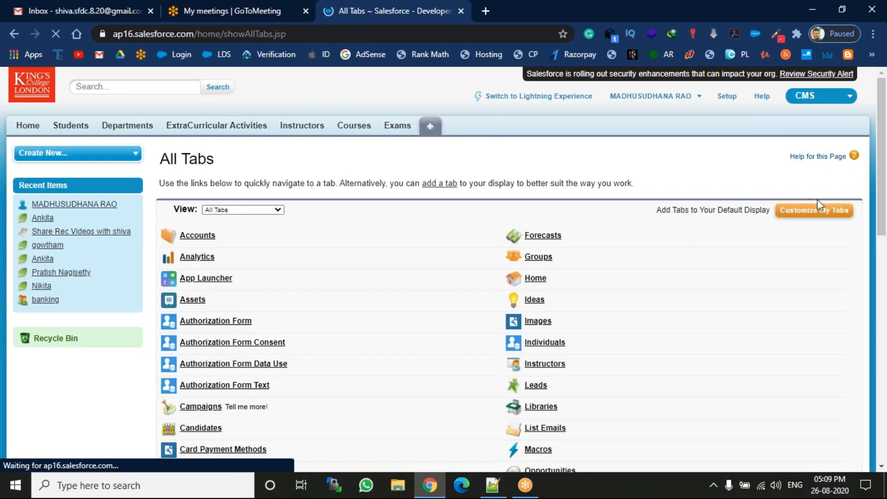
left_click(801, 213)
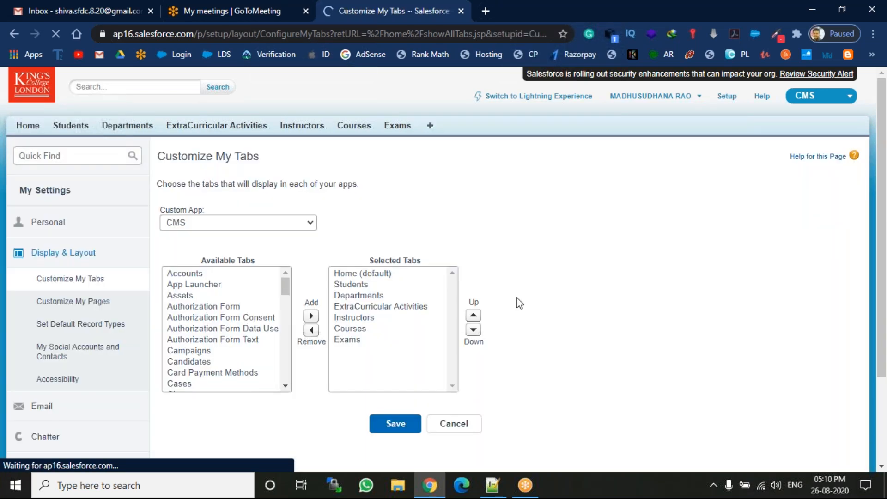
left_click(285, 386)
left_click(286, 386)
left_click(287, 386)
left_click(286, 386)
left_click_drag(201, 338, 199, 342)
left_click(200, 345)
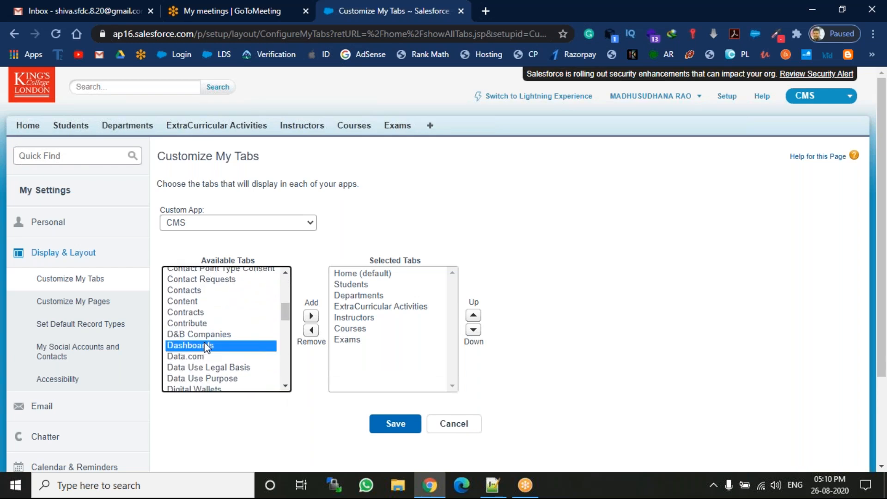
left_click(312, 316)
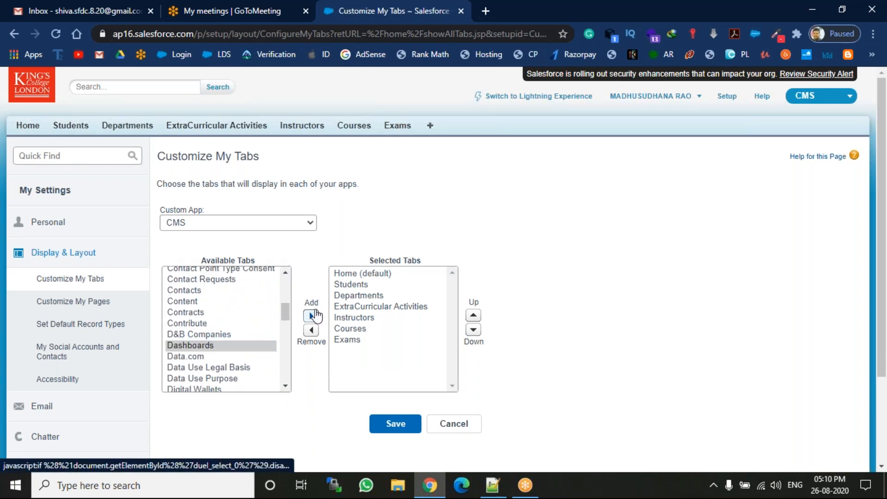
Step: Add Reports from the available tabs to the CMS app's selected tabs
left_click(285, 386)
left_click(285, 387)
left_click(286, 386)
left_click(286, 387)
left_click(286, 387)
left_click(286, 387)
left_click(286, 387)
left_click(285, 388)
left_click(286, 387)
left_click(286, 387)
left_click(286, 388)
left_click(285, 387)
left_click(285, 388)
left_click(286, 387)
left_click(286, 387)
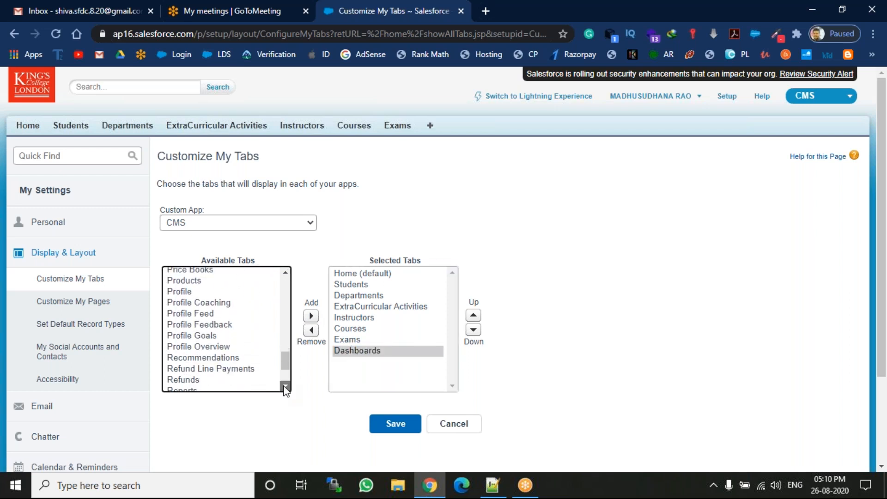
left_click(285, 388)
left_click(286, 387)
left_click(286, 388)
left_click(192, 344)
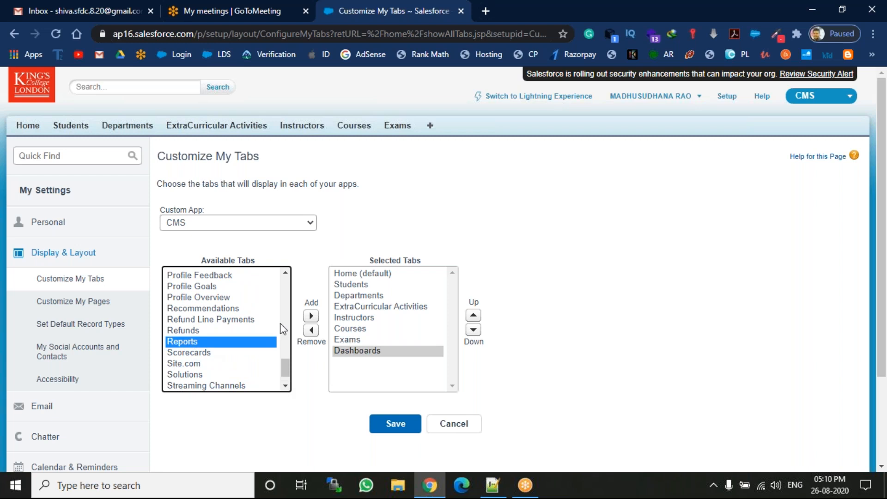
left_click(311, 316)
Step: Reorder the selected tabs so that Reports sits between Exams and Dashboards
left_click(473, 316)
left_click(474, 316)
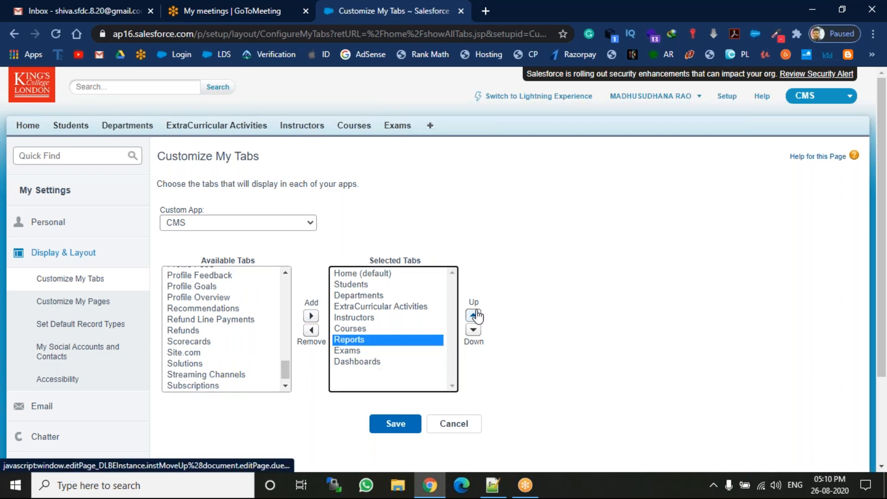
left_click(473, 329)
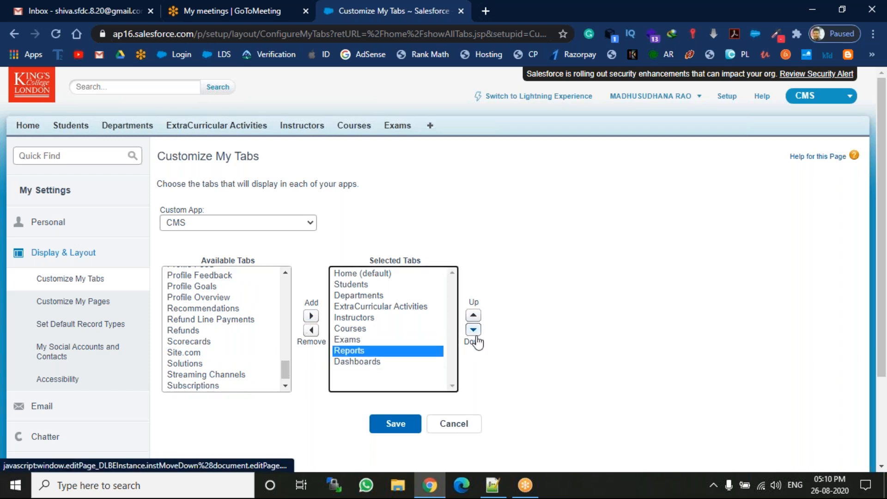
Step: Save the CMS app's tab customization and start a new report from Reports
left_click(393, 430)
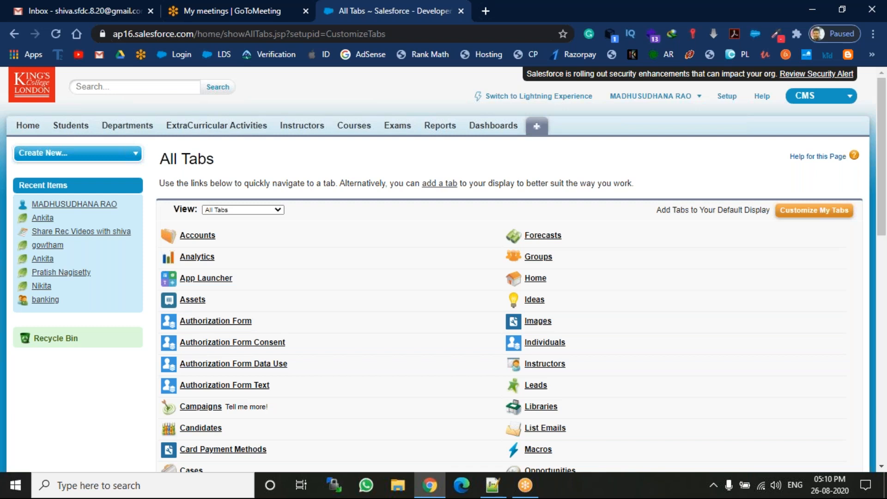
left_click(448, 133)
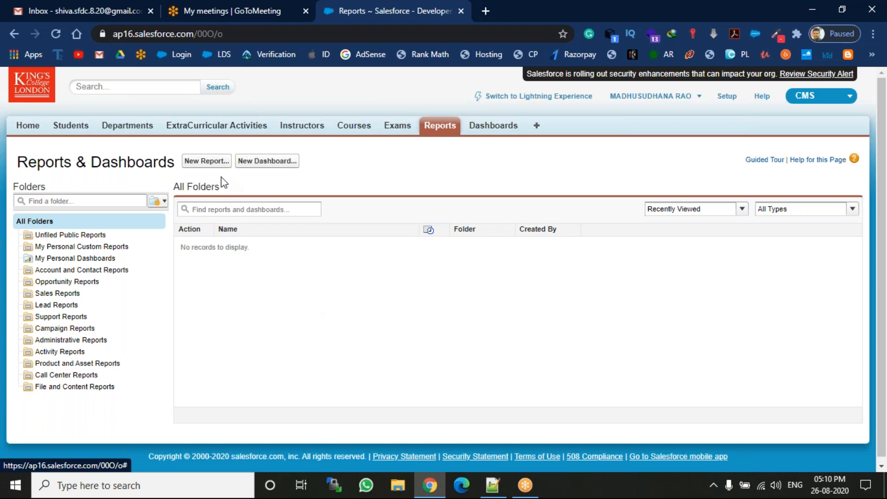
left_click(207, 162)
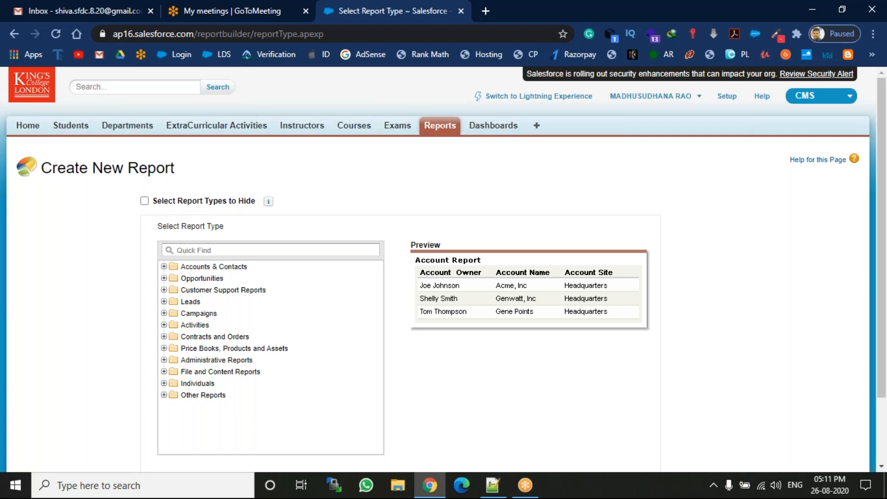
Step: Create the report using the Accounts report type under Accounts & Contacts
left_click(164, 267)
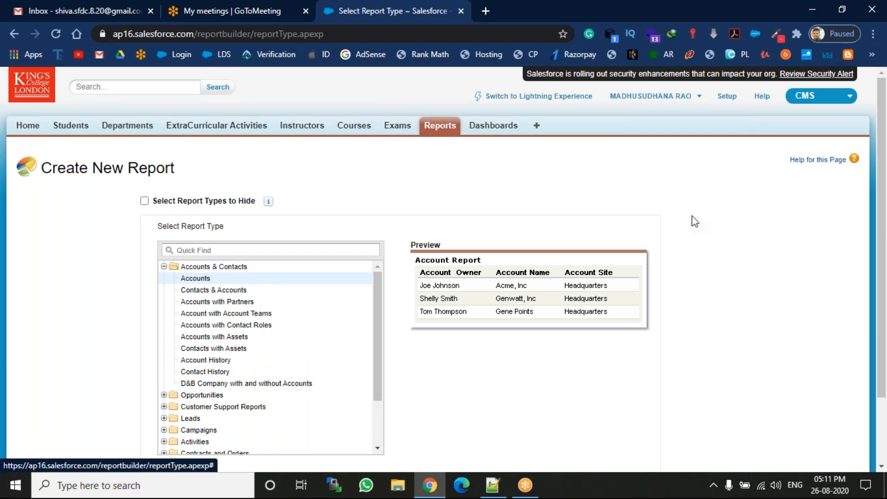
left_click_drag(886, 178, 886, 242)
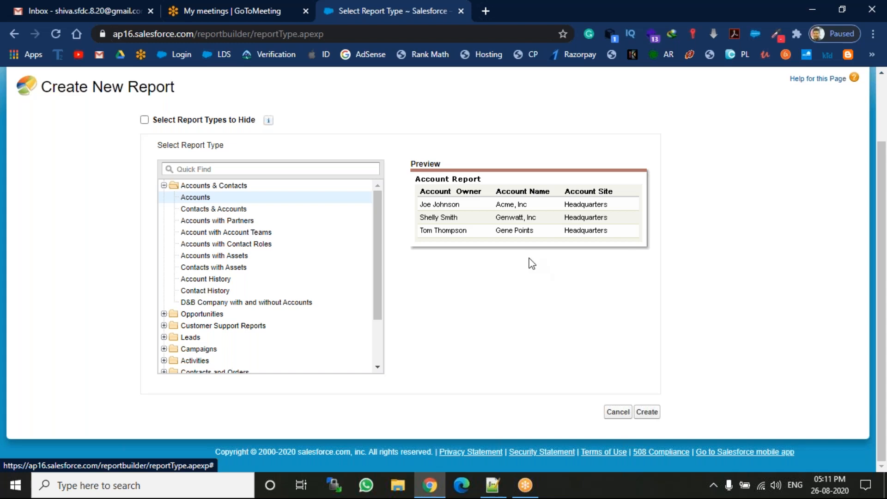
left_click(648, 412)
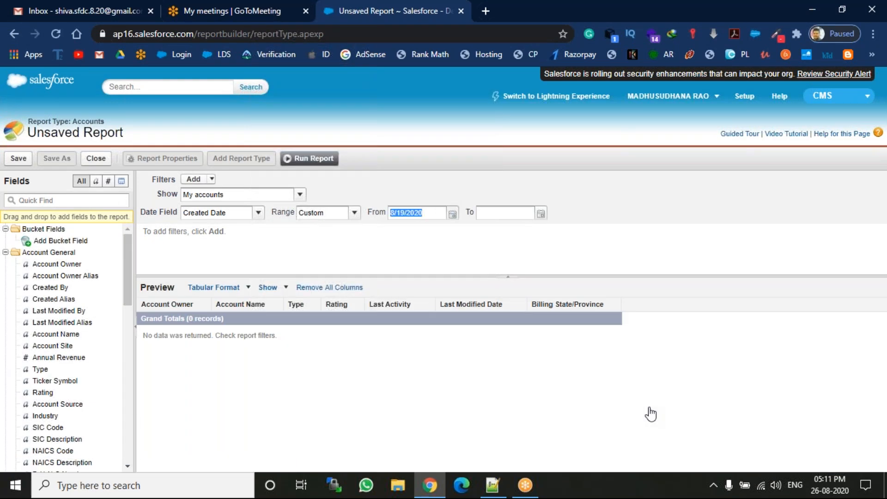
Step: Remove all columns from the report preview
left_click(339, 291)
left_click(406, 297)
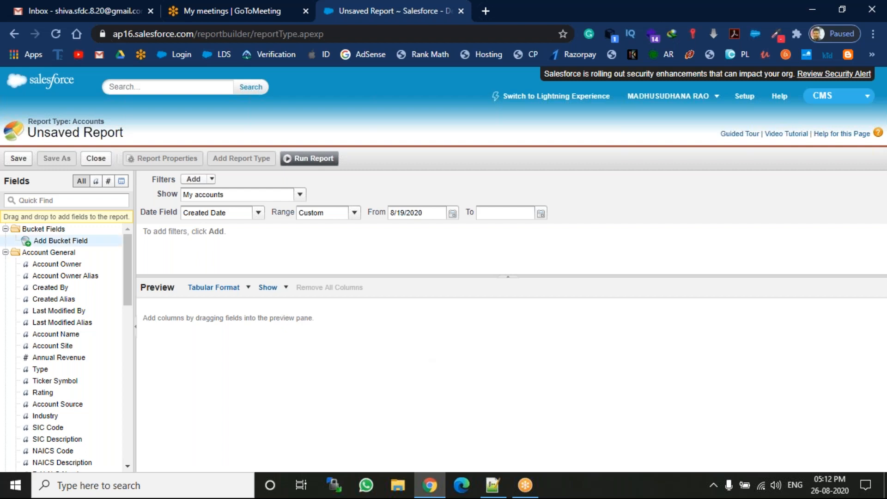
Step: Filter the report's field list by text, number and date fields in turn, and show all fields again
left_click(87, 324)
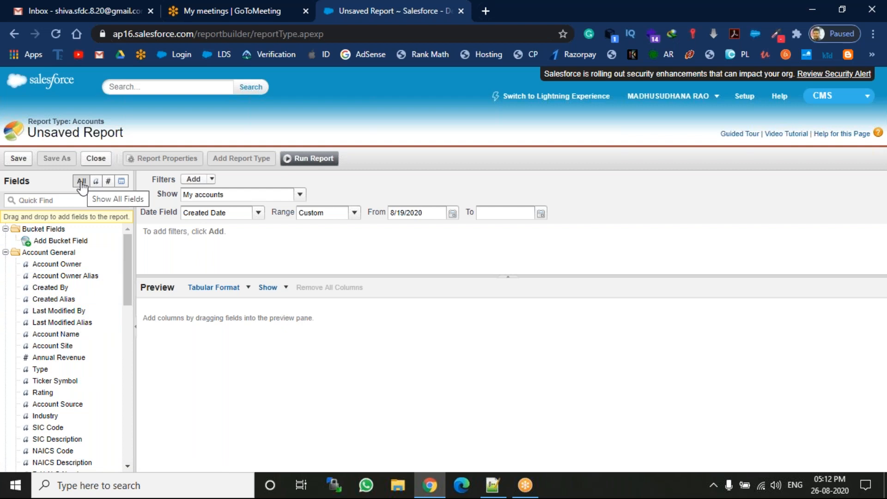
left_click_drag(128, 254, 139, 207)
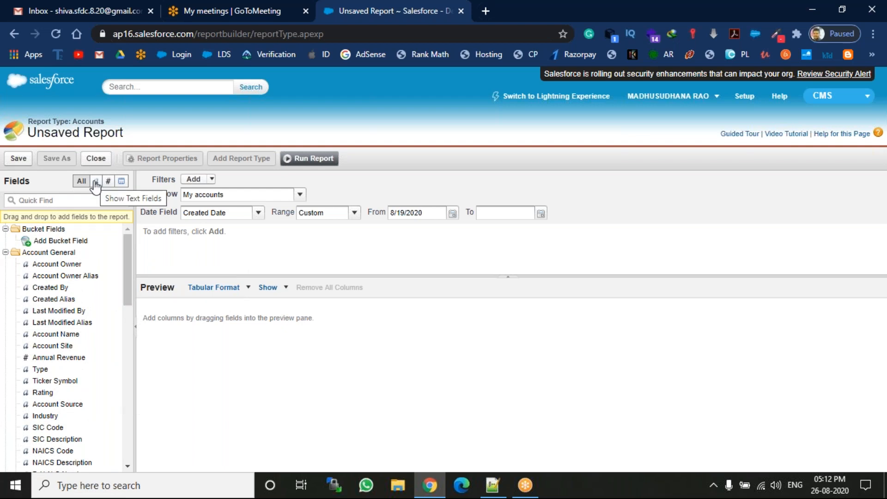
left_click(95, 182)
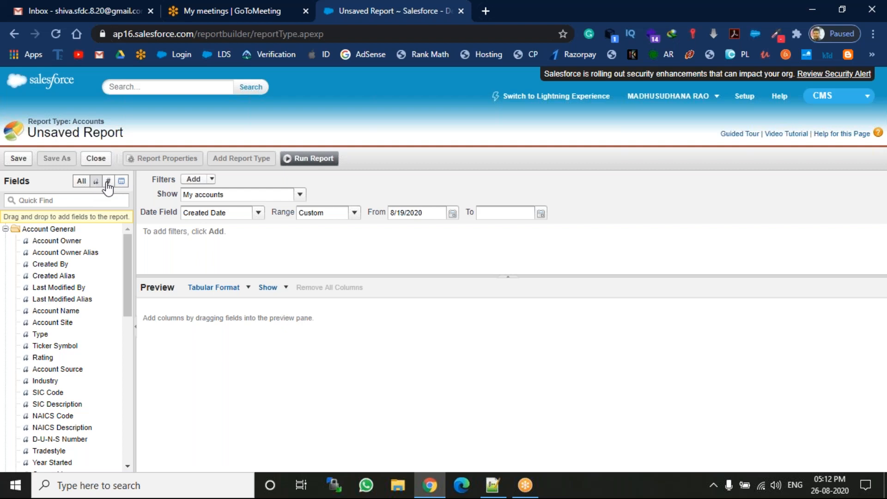
left_click(108, 183)
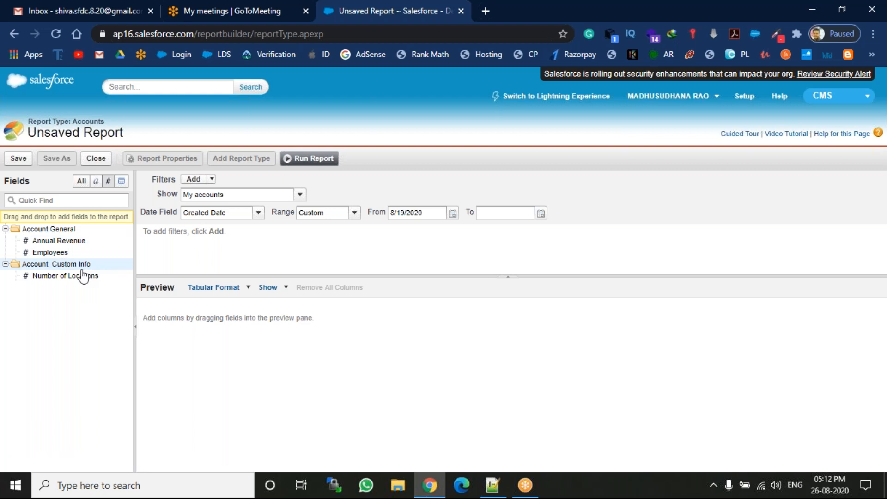
left_click(121, 182)
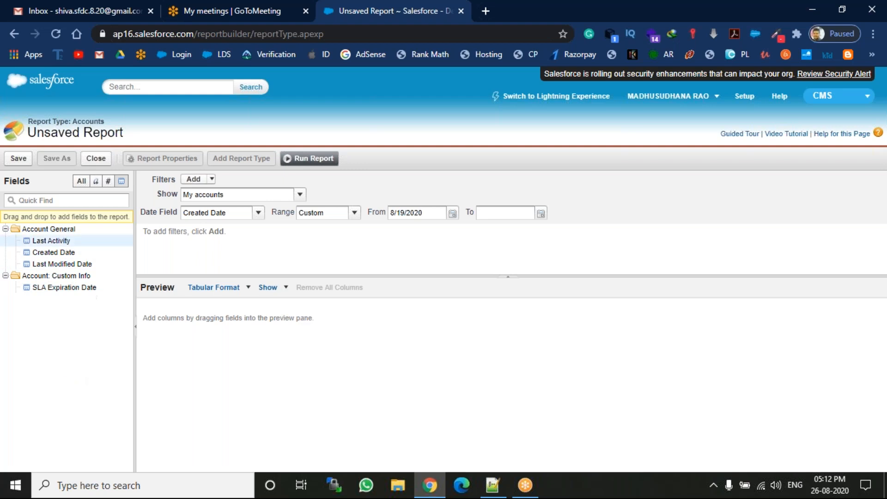
left_click(82, 182)
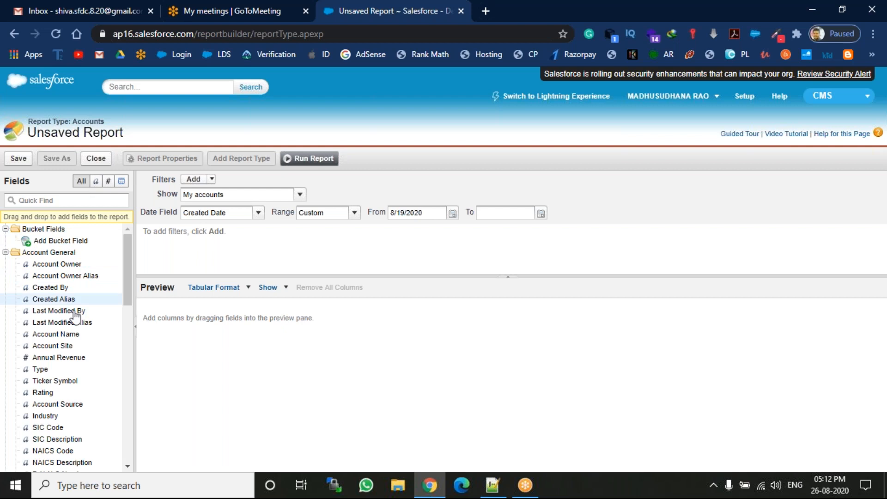
mouse_move(127, 243)
left_mouse_down()
mouse_move(129, 389)
mouse_move(128, 245)
left_mouse_up()
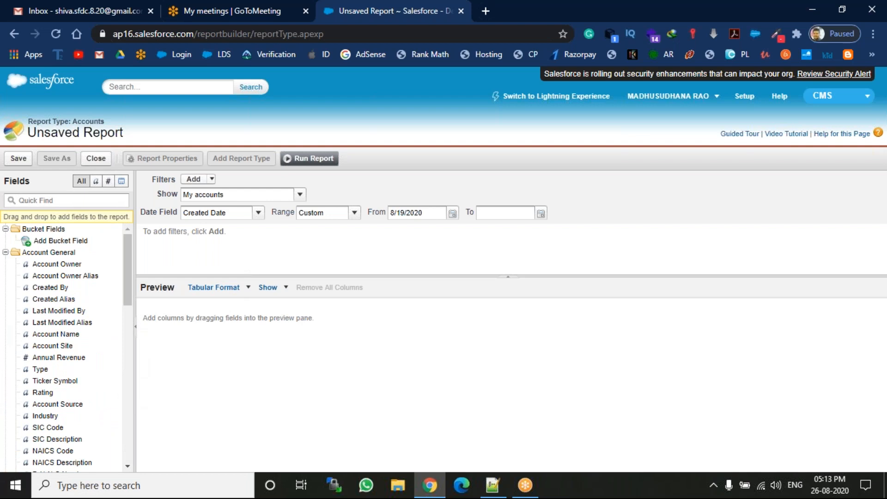
left_click(18, 159)
key("ctrl")
key("ctrl")
left_click(304, 162)
Step: Review the filter types that can be added, and set the report to show All accounts
left_click(195, 179)
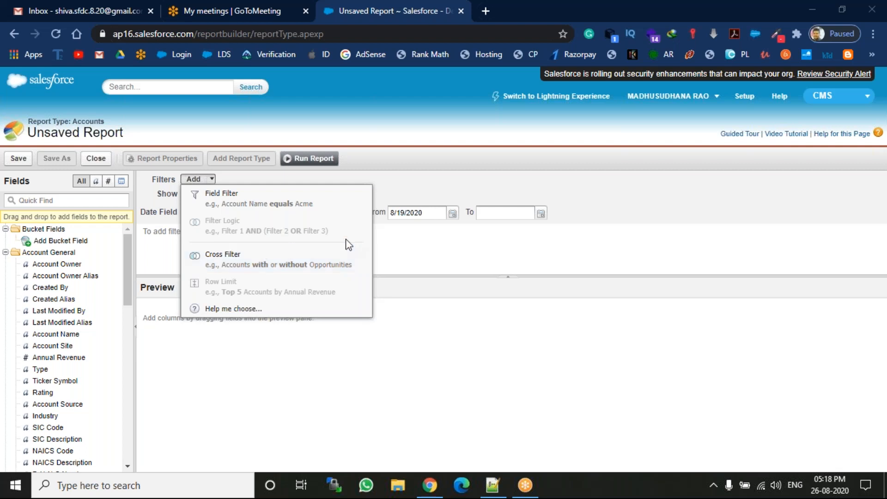
left_click(465, 246)
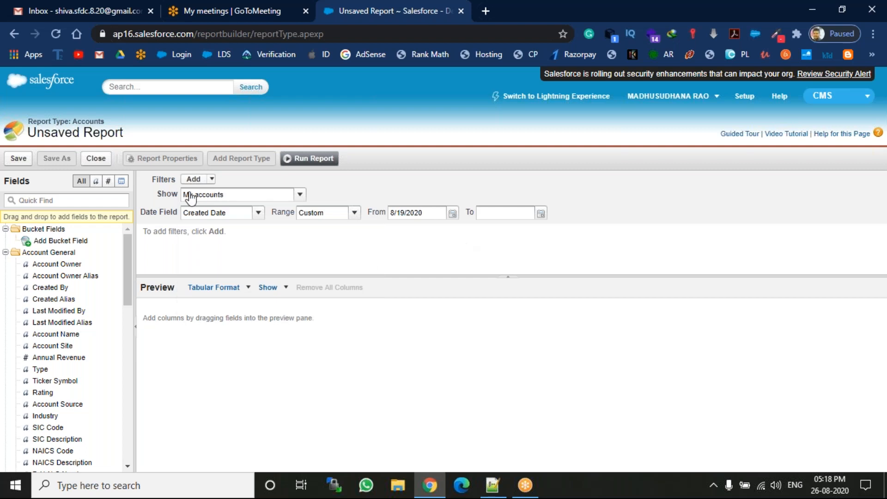
left_click(224, 198)
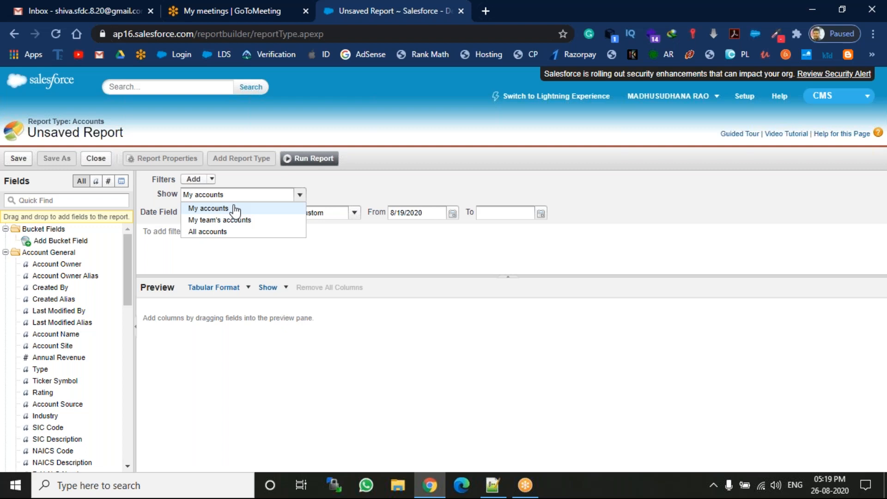
left_click(215, 232)
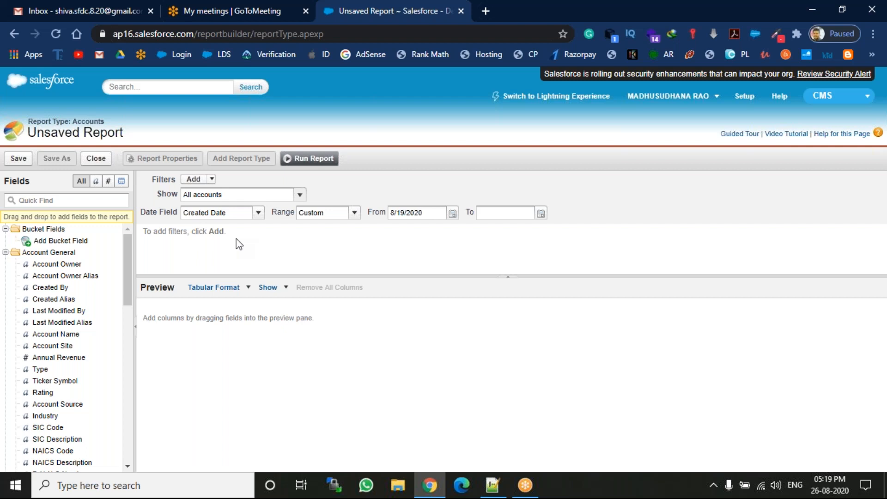
Step: Try the Current FY, Previous FY and 2 FY Ago ranges for the Created Date filter
left_click(451, 213)
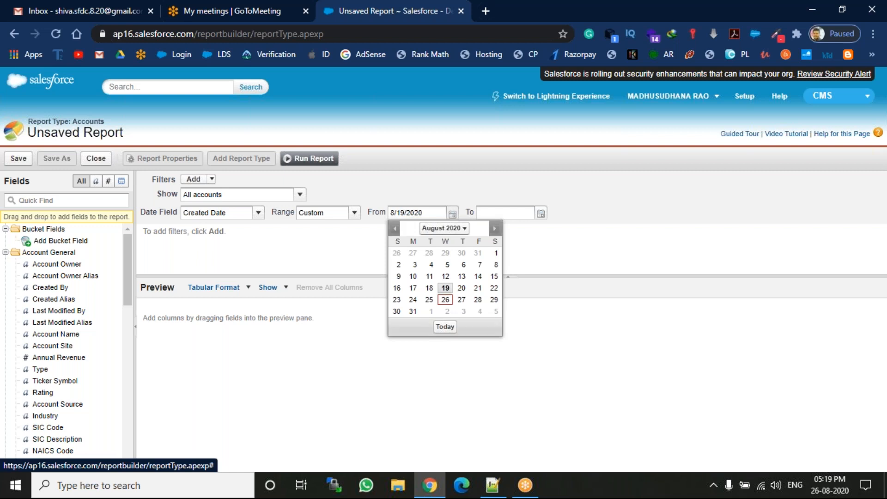
left_click(617, 253)
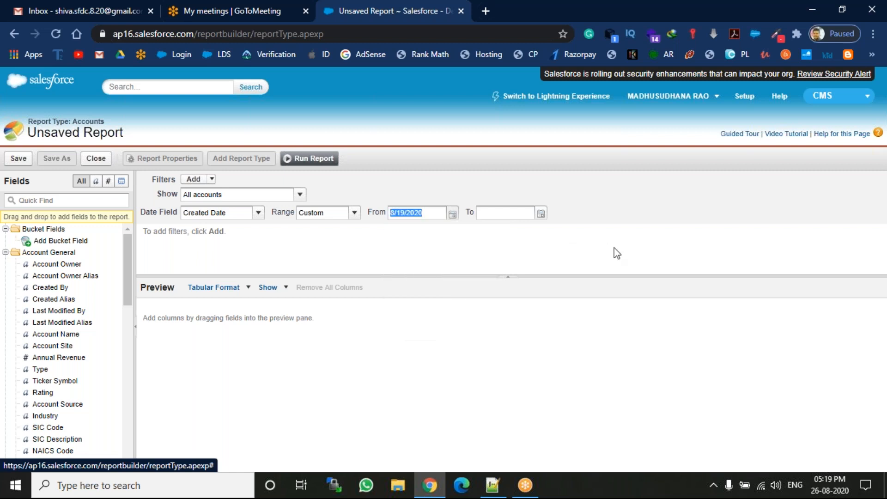
left_click(355, 214)
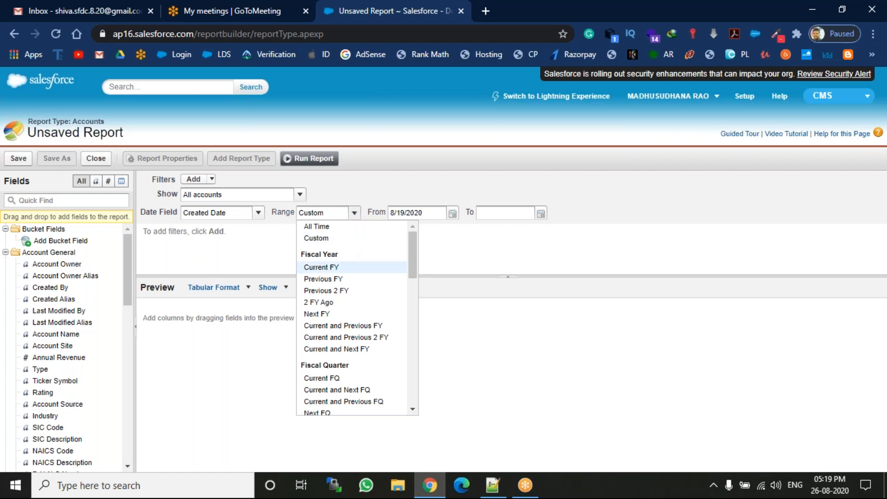
left_click(322, 267)
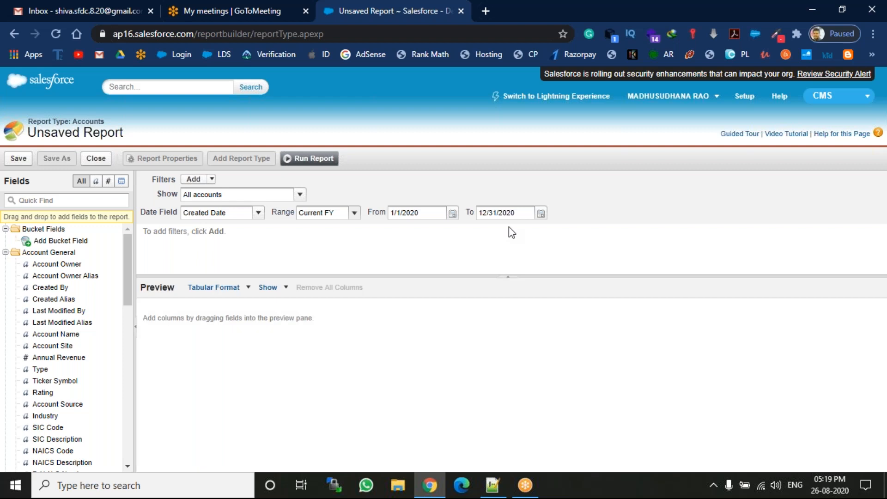
left_click(354, 213)
key("Down")
key("Return")
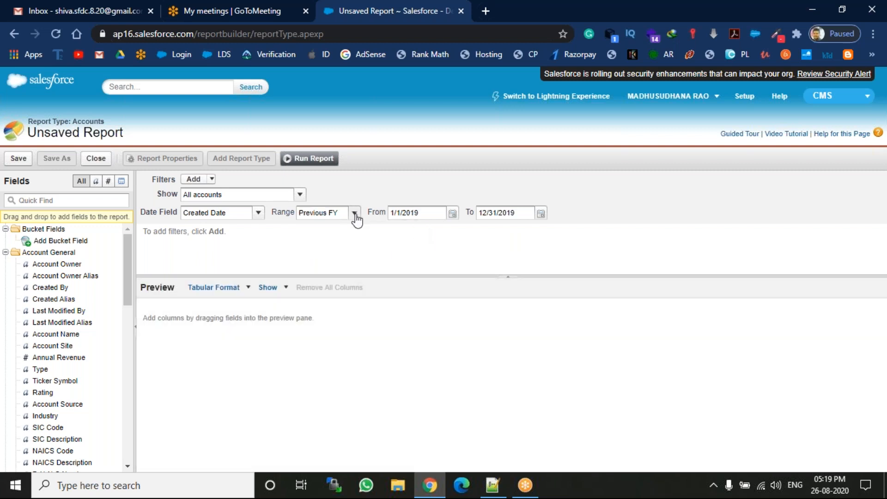
left_click(355, 215)
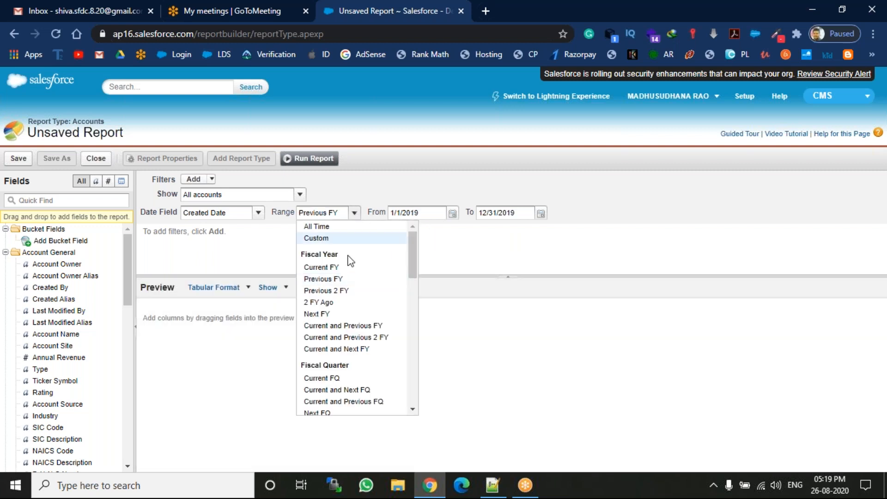
left_click(345, 303)
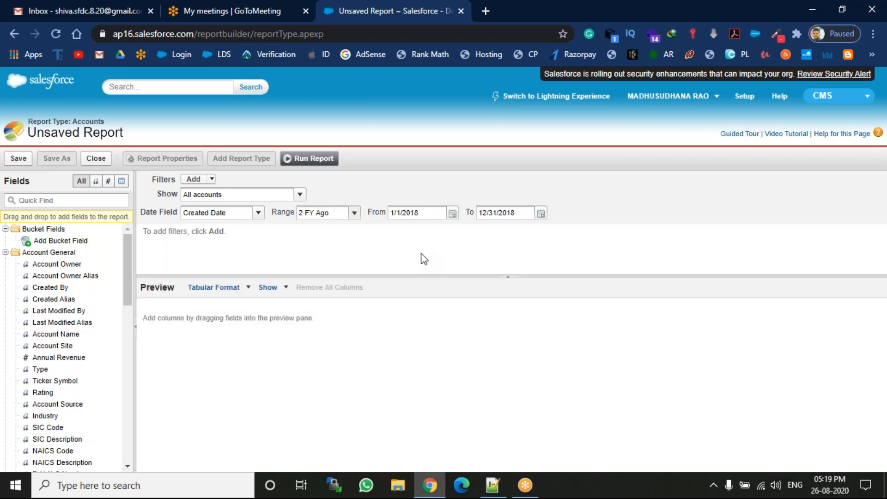
Step: Set the Created Date range to All Time and check which report formats are available
left_click(354, 213)
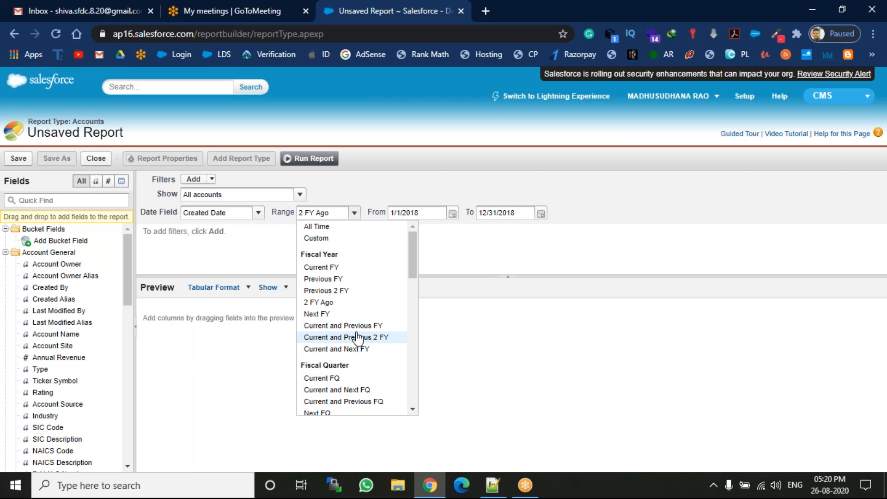
left_click(326, 226)
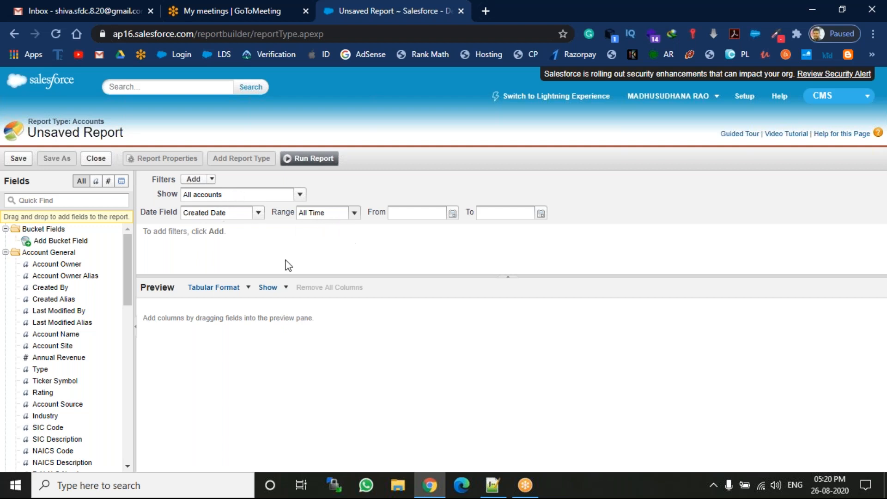
left_click(232, 288)
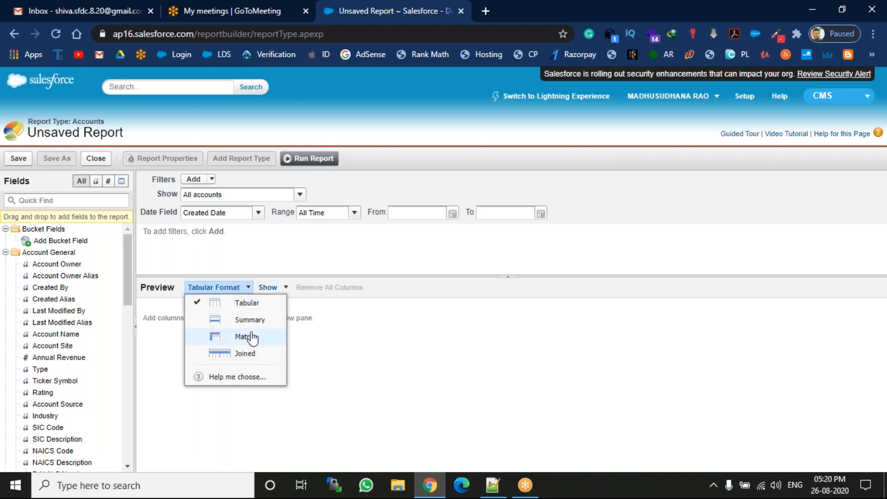
left_click(367, 341)
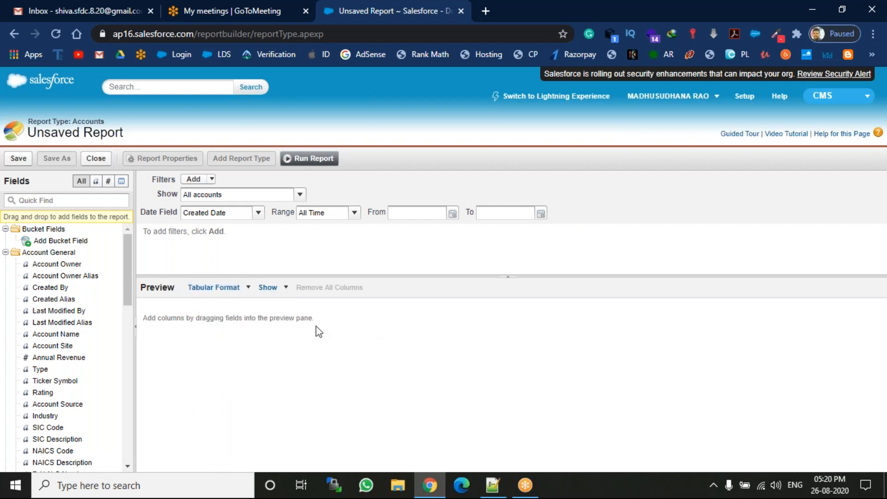
Step: Add the Type, Rating, Industry and Account Name fields as columns in the report preview
left_click_drag(126, 259, 126, 284)
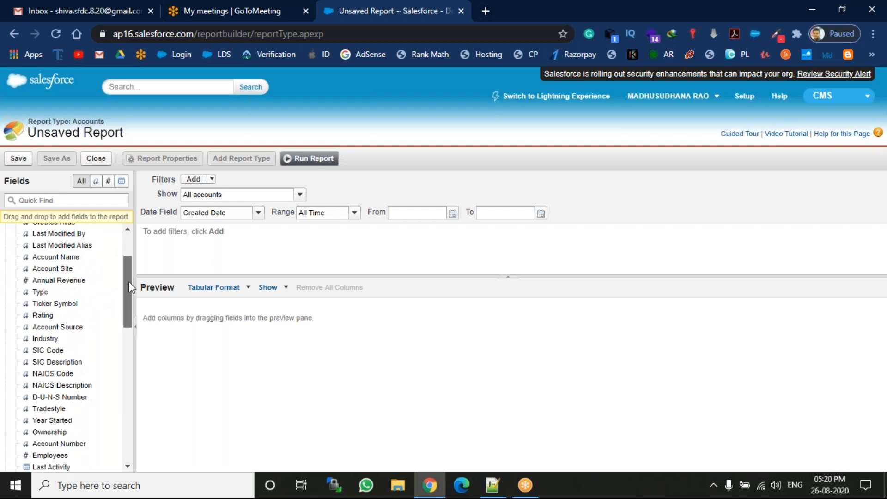
left_click_drag(54, 298, 207, 334)
left_click_drag(55, 317, 348, 363)
left_click_drag(79, 340, 286, 353)
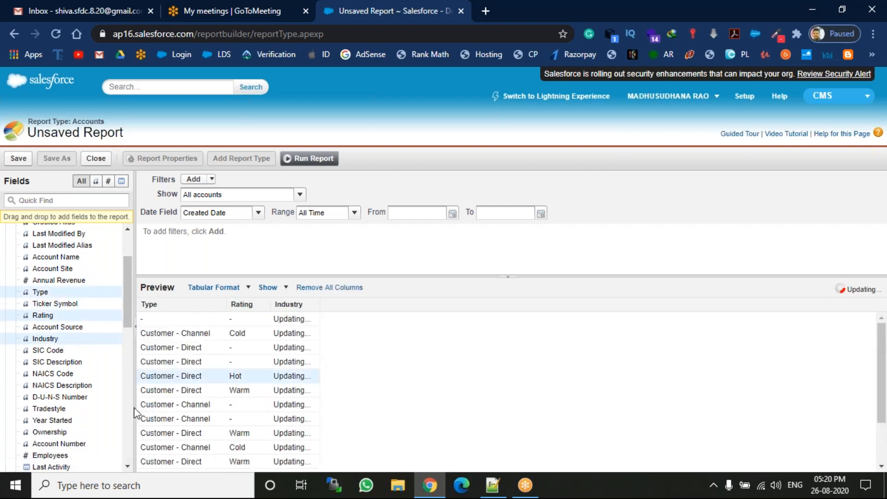
left_click_drag(128, 265, 128, 269)
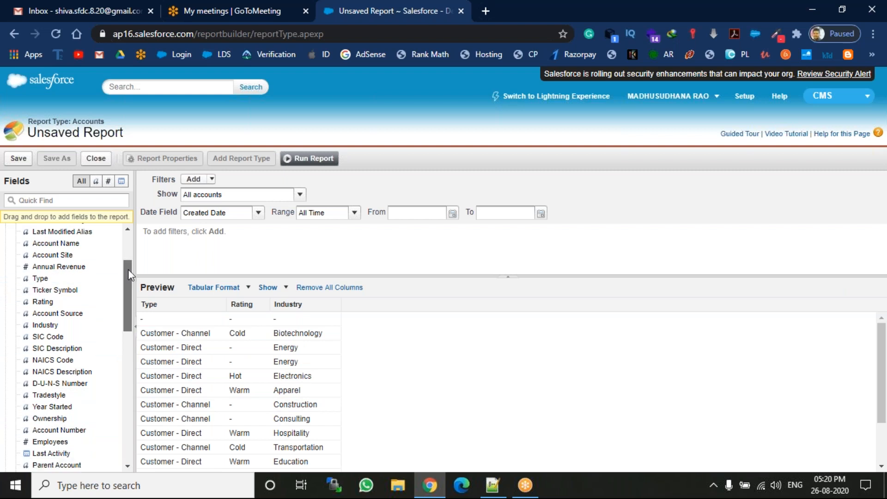
left_click_drag(70, 243, 405, 341)
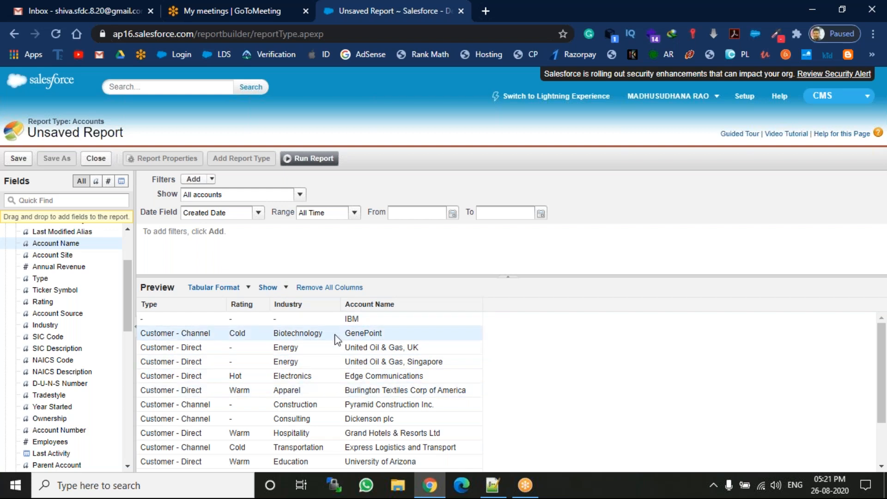
Step: Turn off the display of record details in the report preview
left_click(273, 287)
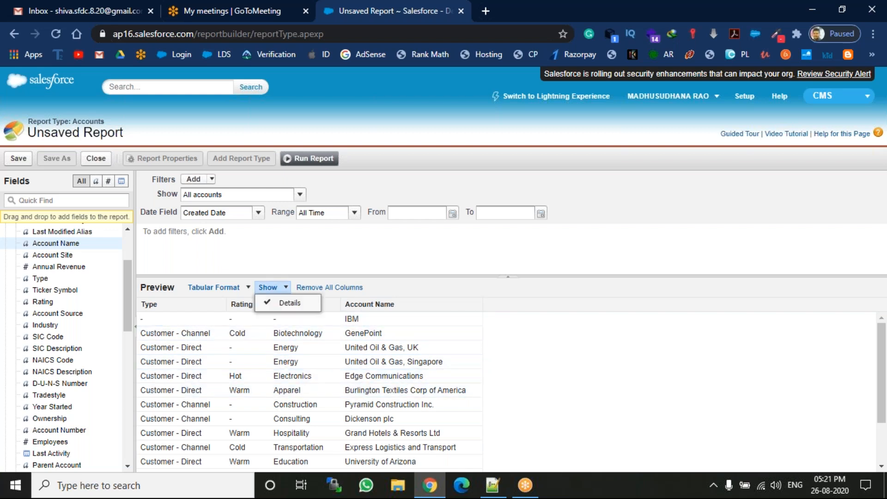
left_click(284, 303)
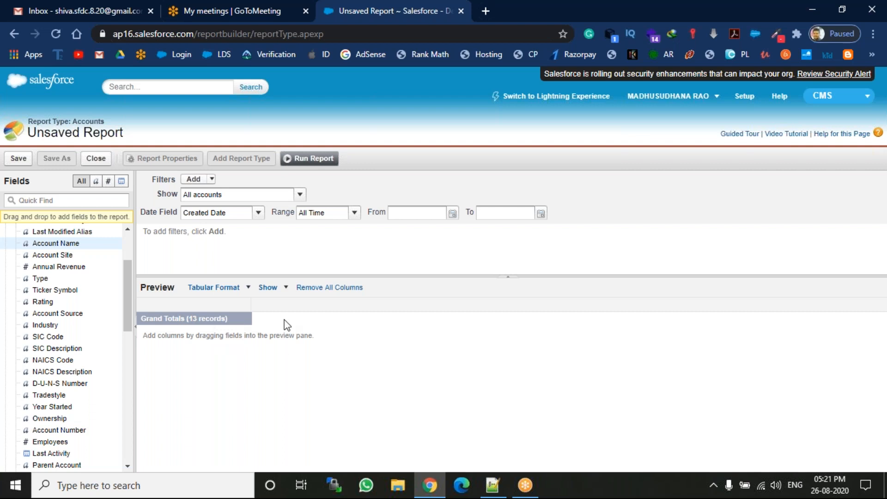
Step: Turn the display of record details back on in the report preview
left_click(282, 287)
left_click(286, 303)
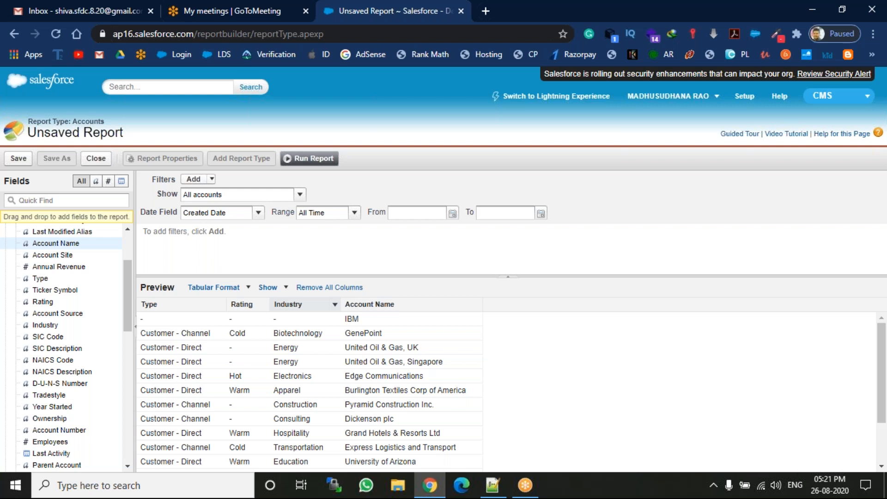
Step: Try a field filter of Rating equals Hot on the report, and remove it
left_click(211, 179)
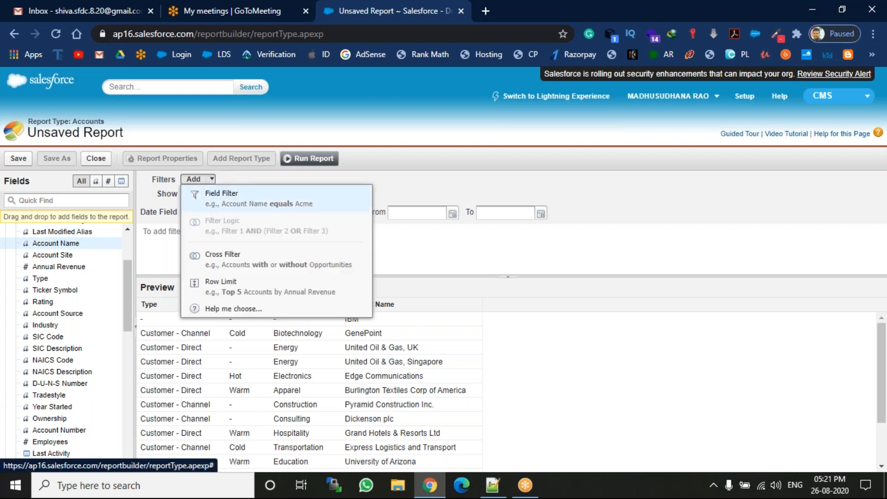
left_click(217, 195)
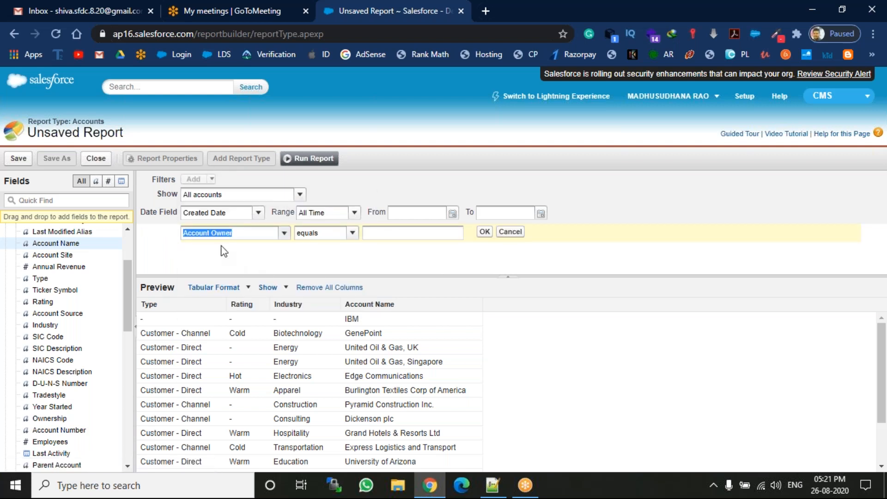
left_click(284, 232)
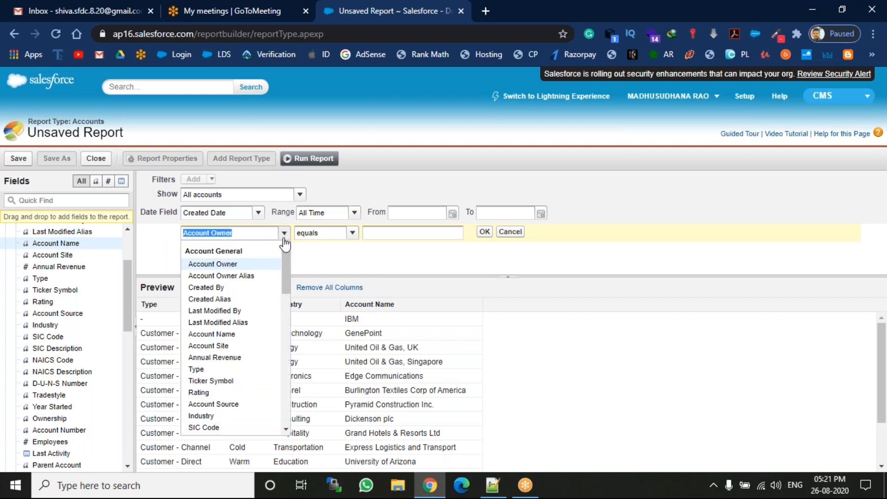
left_click_drag(286, 267, 287, 278)
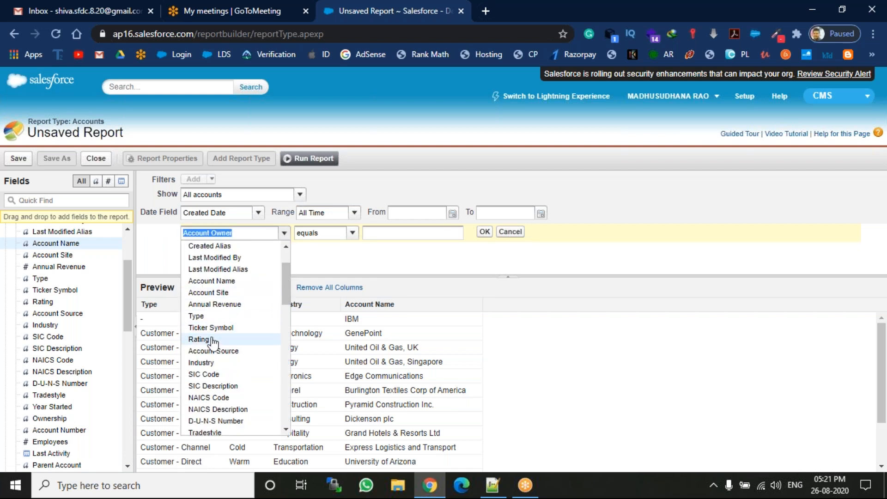
left_click(200, 339)
left_click(466, 230)
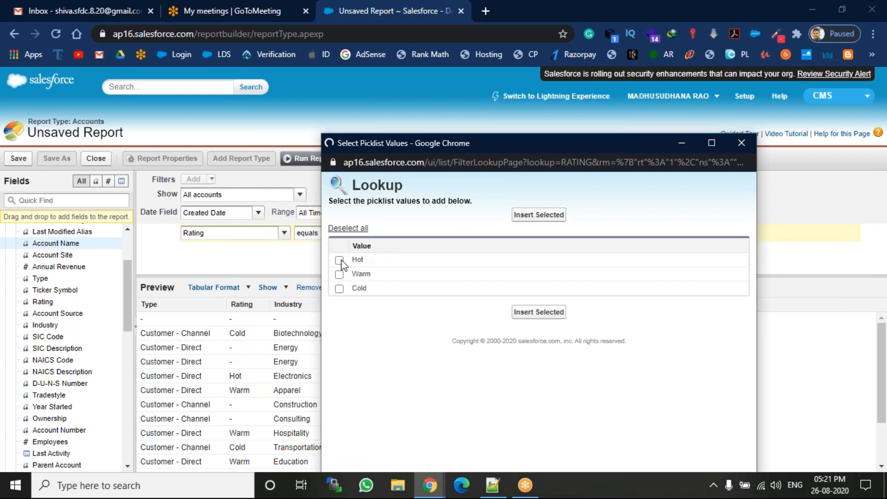
left_click(339, 260)
left_click(547, 216)
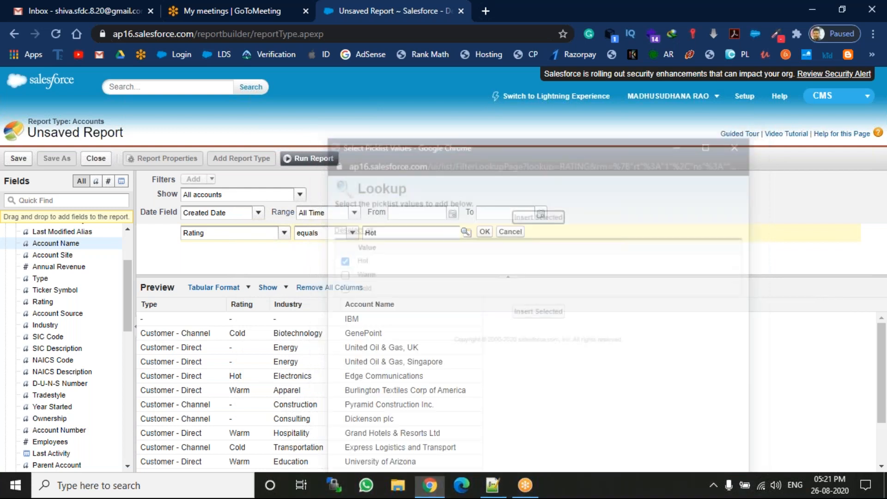
left_click(481, 233)
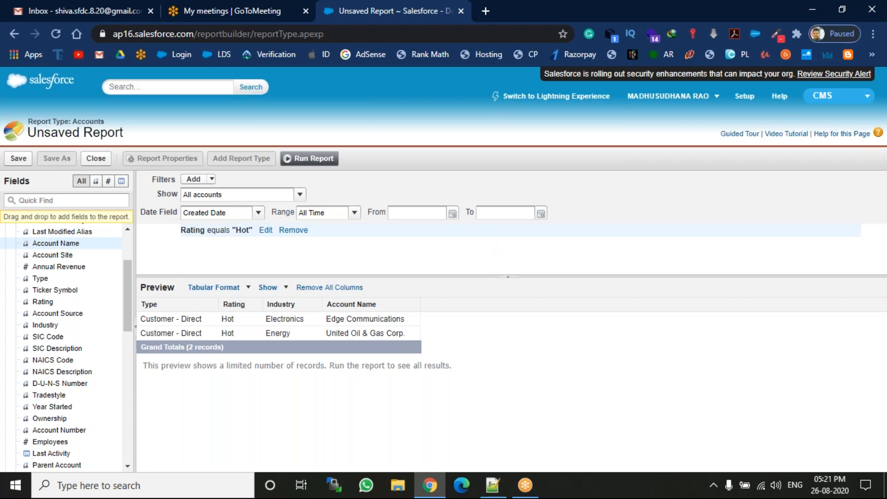
left_click(293, 230)
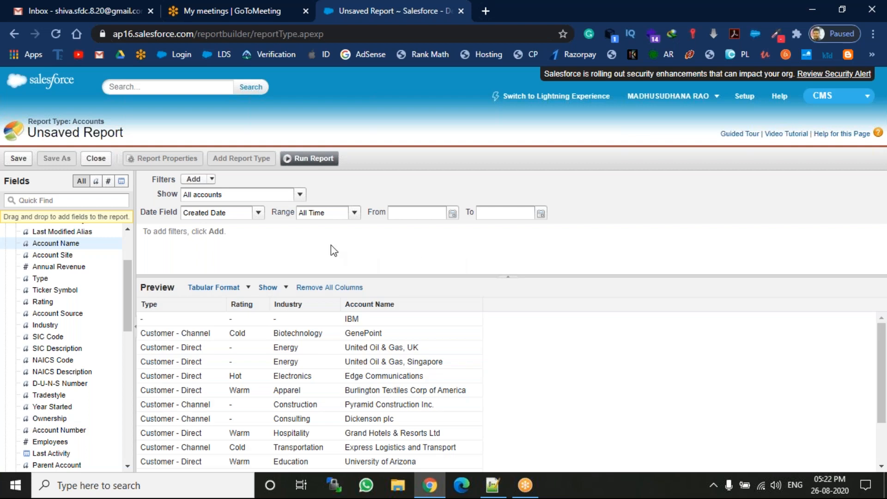
Step: Add a row limit of 5 sorted by Type in ascending order, and remove the limit again
left_click(212, 180)
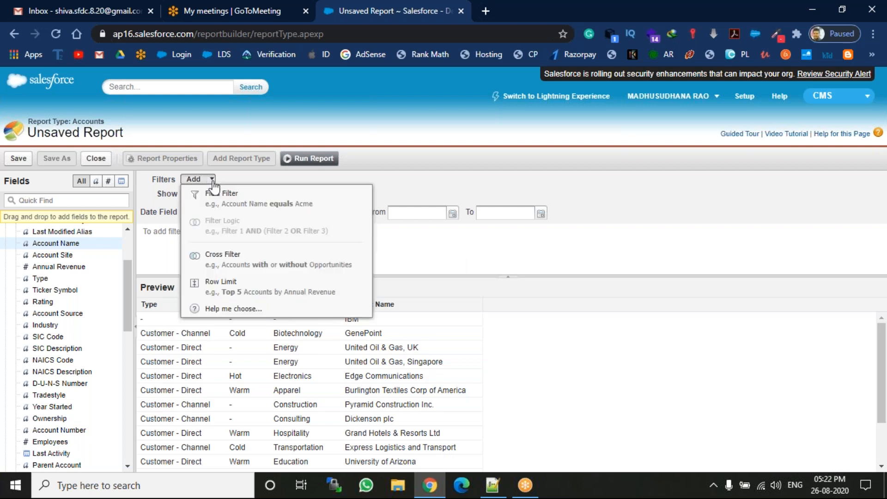
left_click(239, 288)
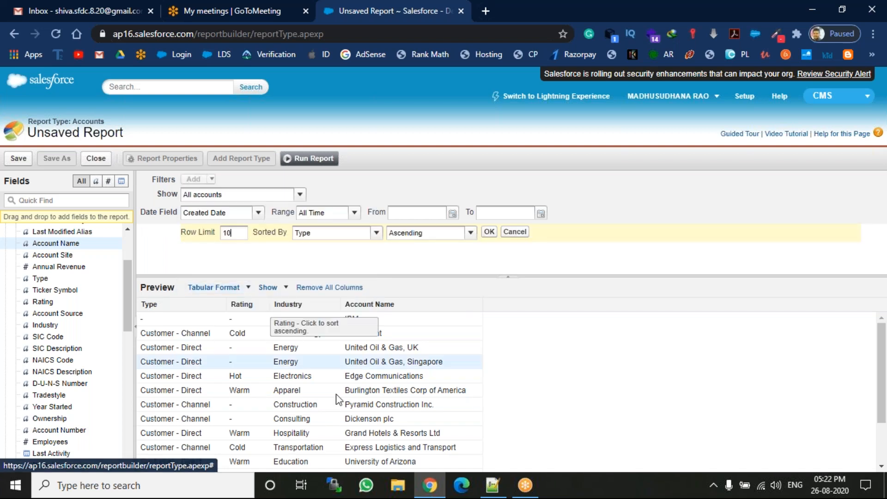
left_click_drag(886, 366, 884, 334)
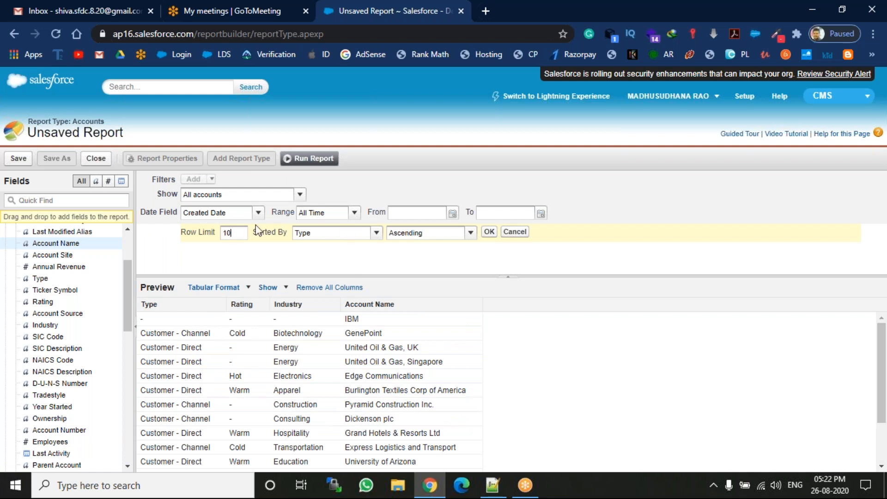
left_click(235, 235)
key("BackSpace")
key("BackSpace")
type("5")
left_click(490, 232)
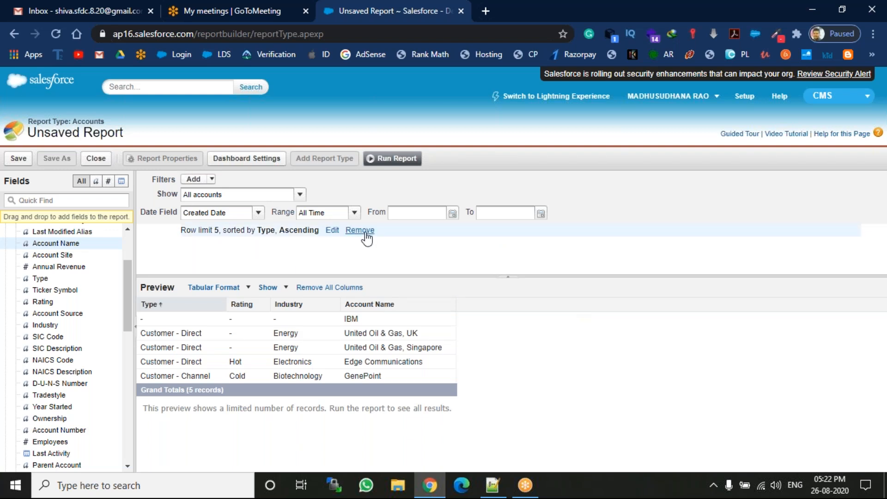
left_click(360, 230)
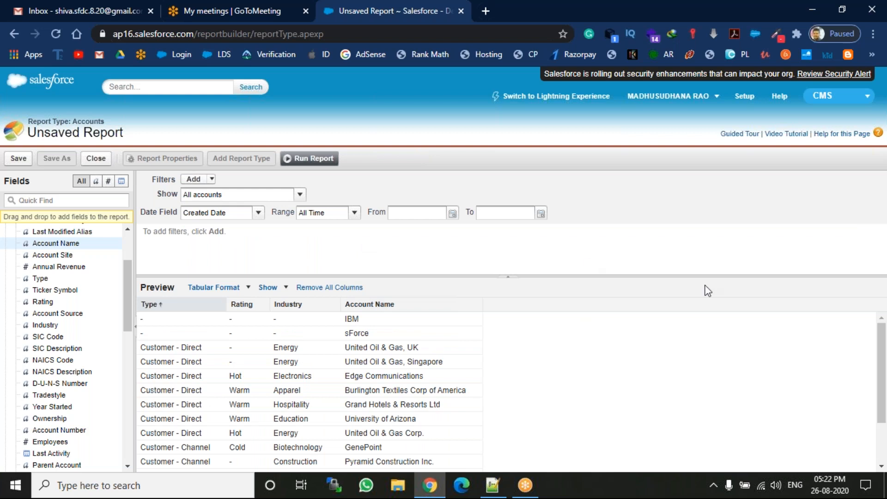
Step: Review the previewed accounts and run the report to see all of its results
left_click_drag(886, 369, 886, 310)
left_click_drag(882, 361, 885, 457)
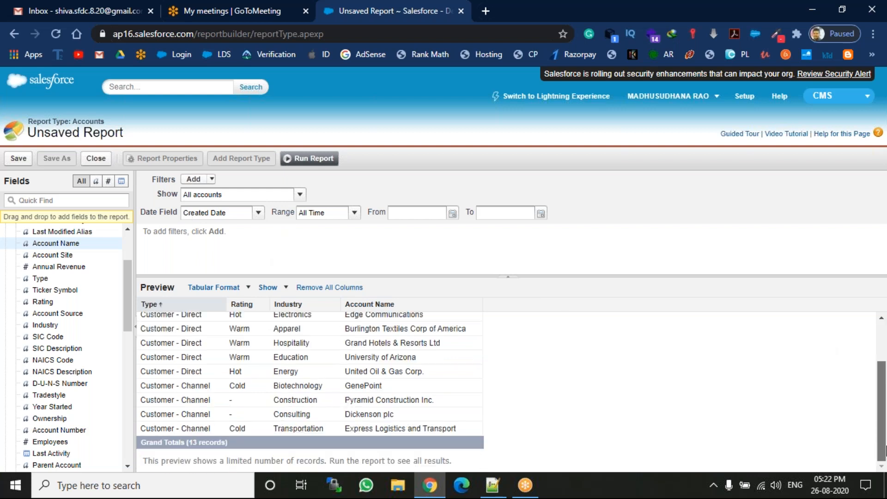
scroll(885, 458, "up", 3)
left_click(317, 160)
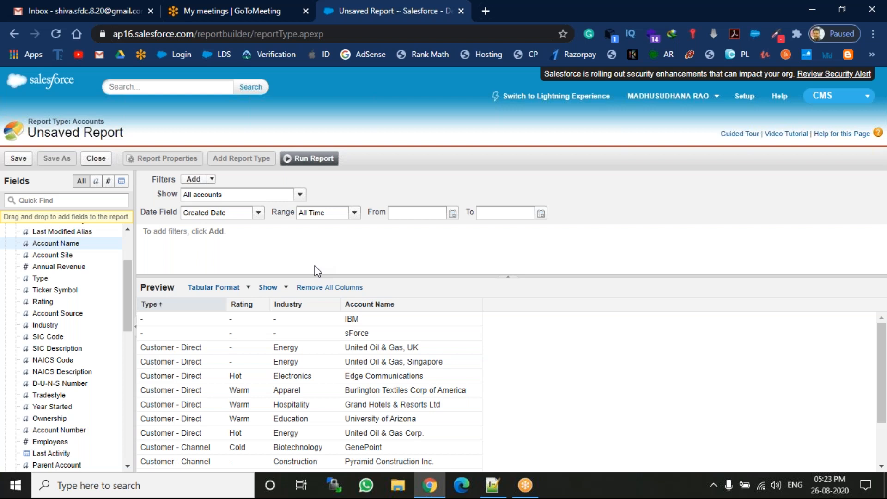
left_click(306, 158)
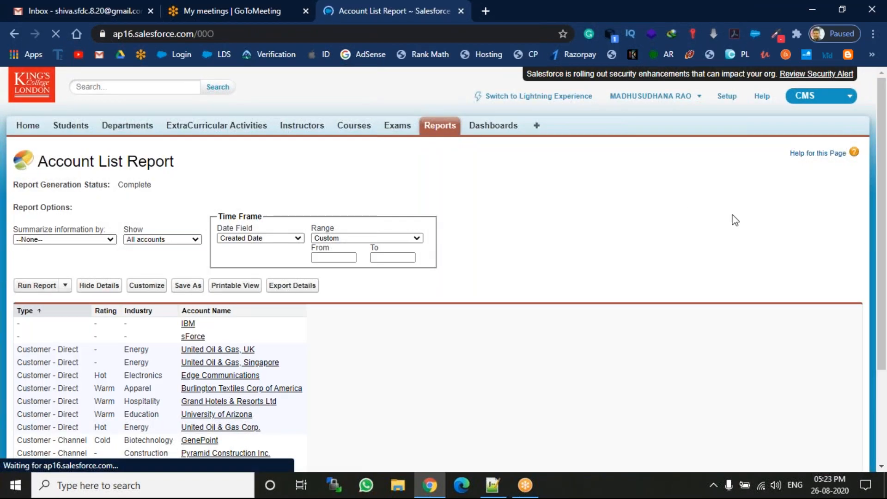
left_click_drag(882, 276, 883, 382)
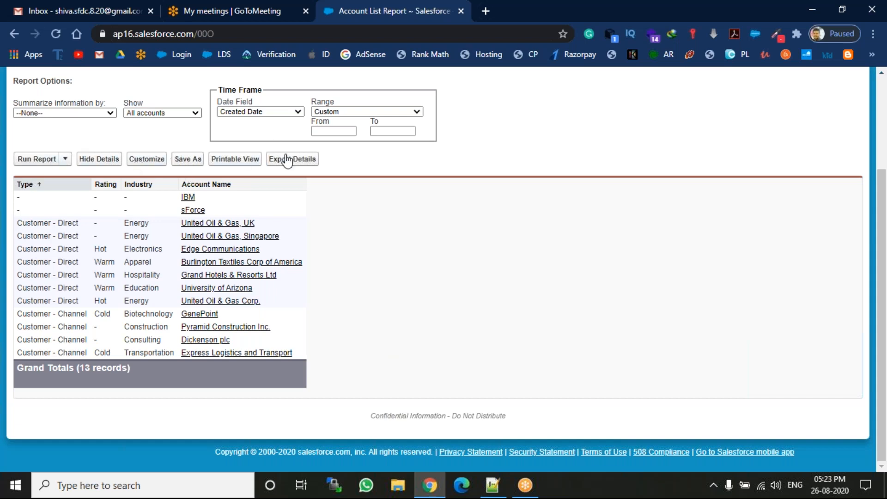
Step: Save the report as Tabular in the My Personal Custom Reports folder
left_click(188, 159)
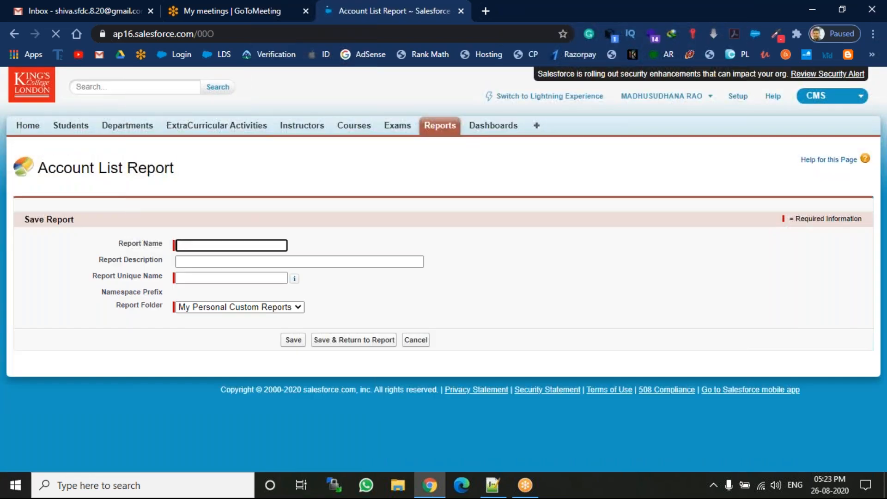
left_click(244, 246)
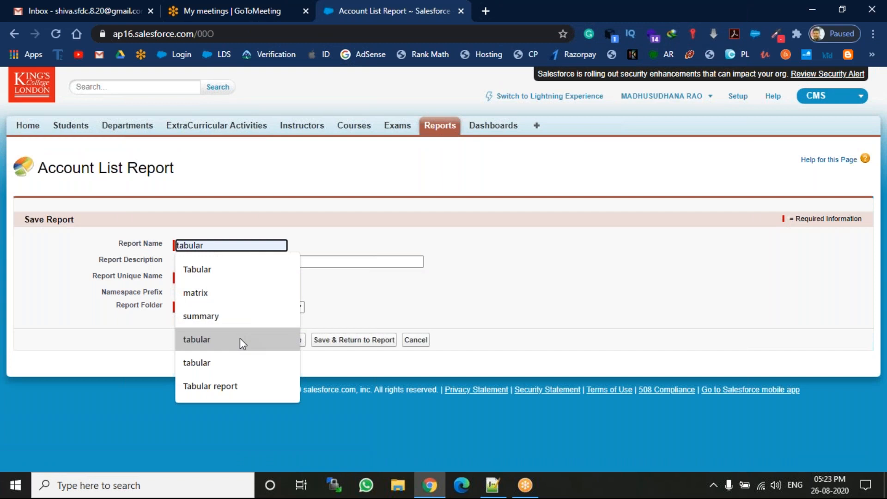
left_click(239, 272)
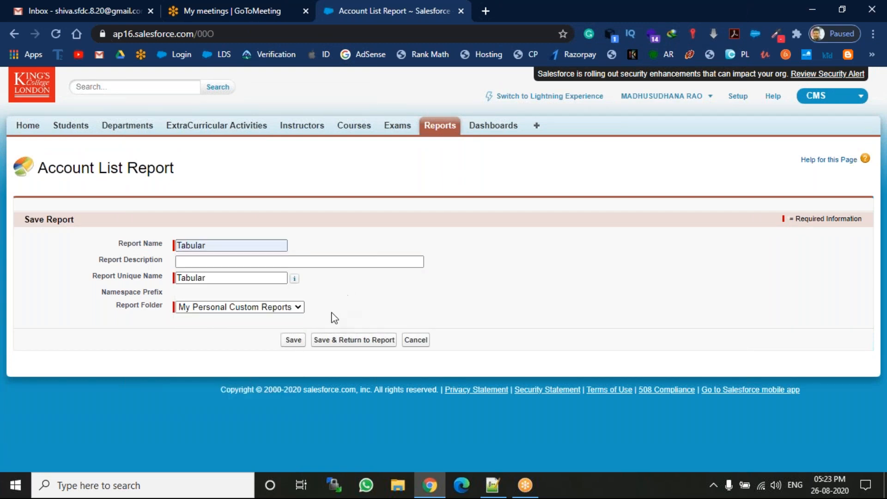
left_click(294, 342)
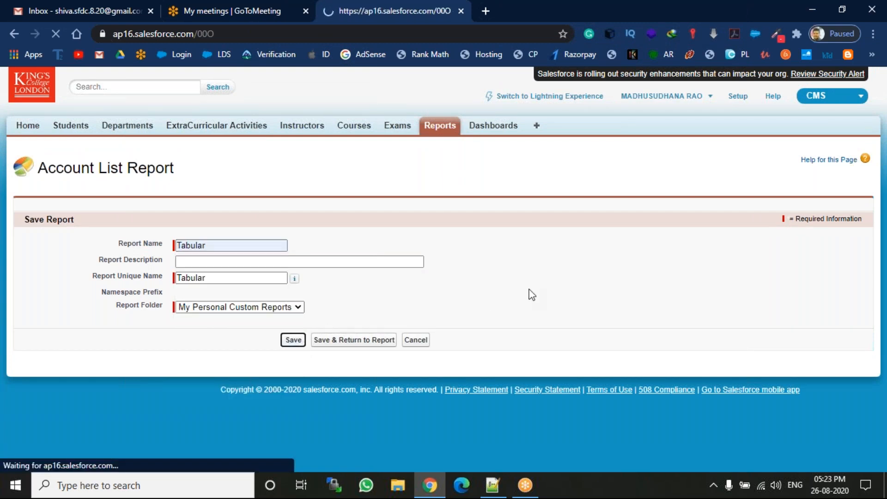
Step: Switch to the Notepad++ notes and bookmark the Tabular Reports line in the Reports & Dashboards list
key("alt+Tab")
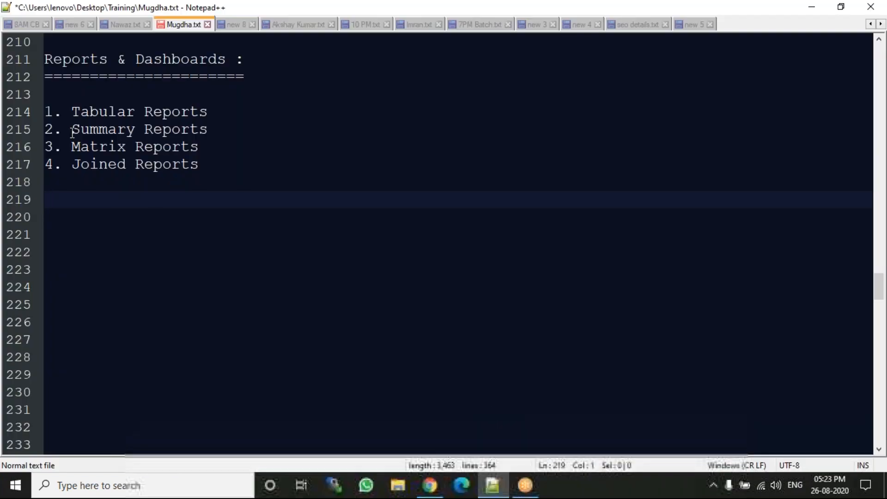
left_click(38, 111)
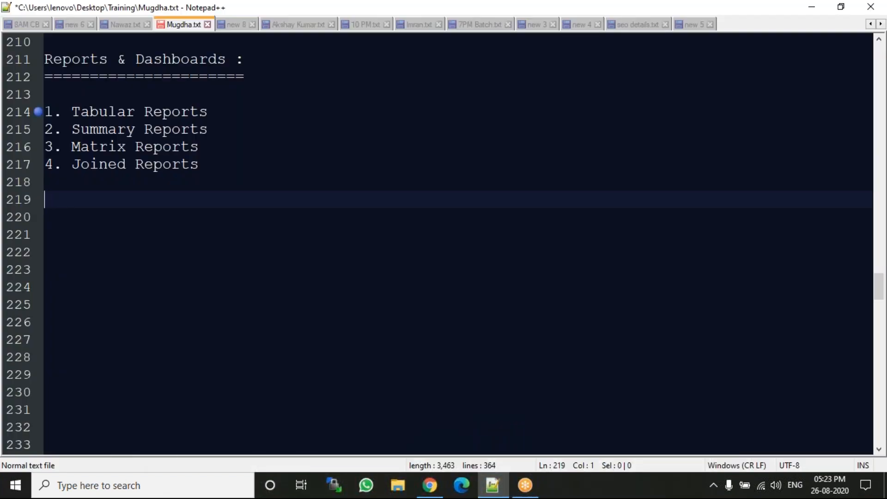
double_click(102, 131)
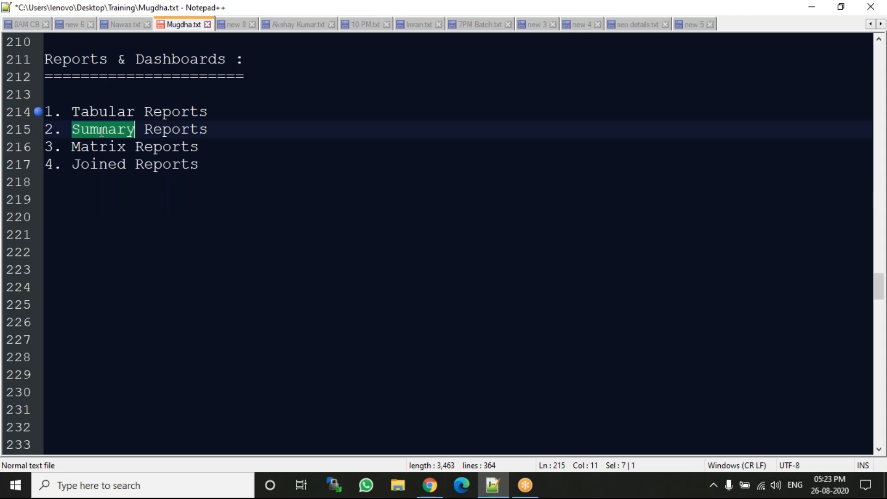
left_click(197, 204)
Step: Switch back to Salesforce in Chrome and create a new report of the Accounts type
left_click(430, 486)
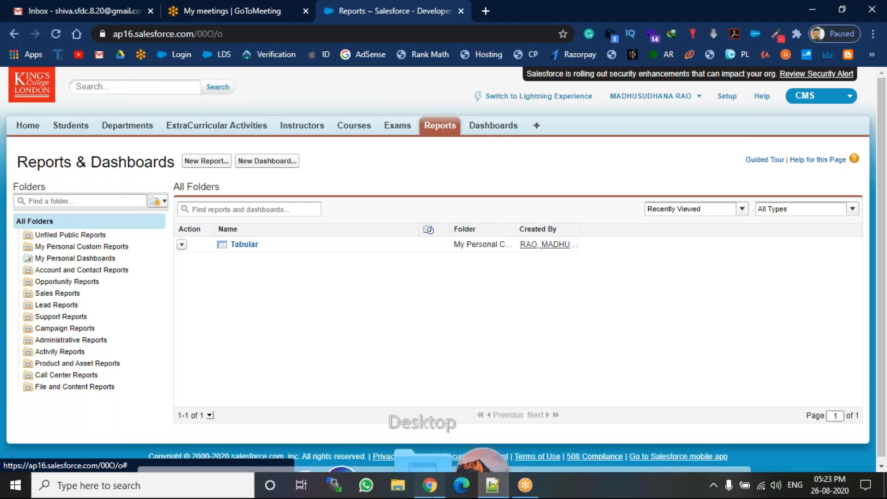
left_click(207, 161)
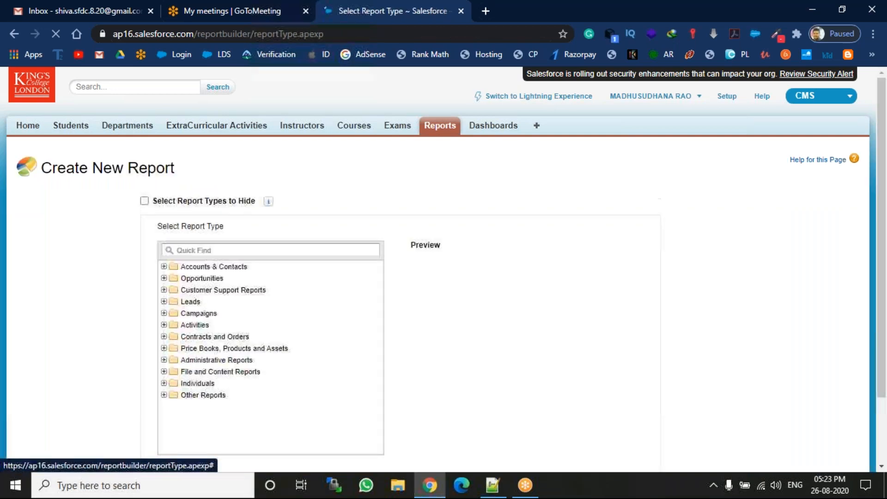
mouse_move(162, 265)
left_click(165, 268)
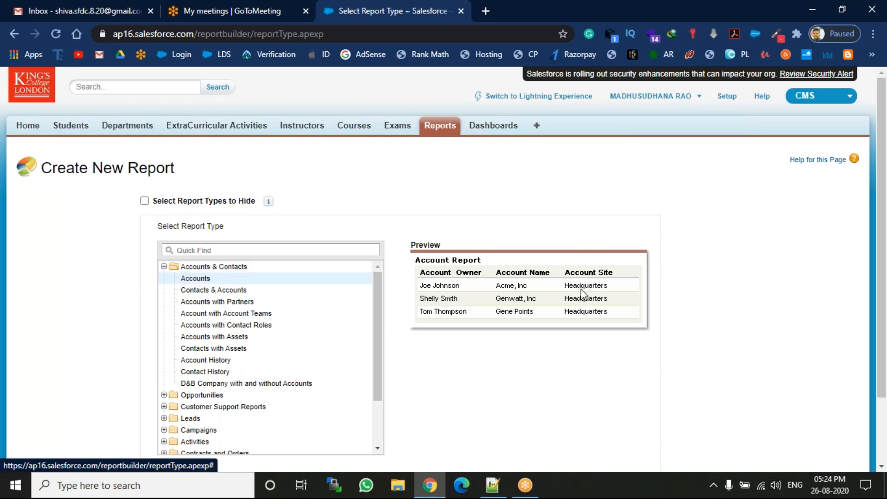
scroll(822, 201, "down", 2)
left_click(648, 412)
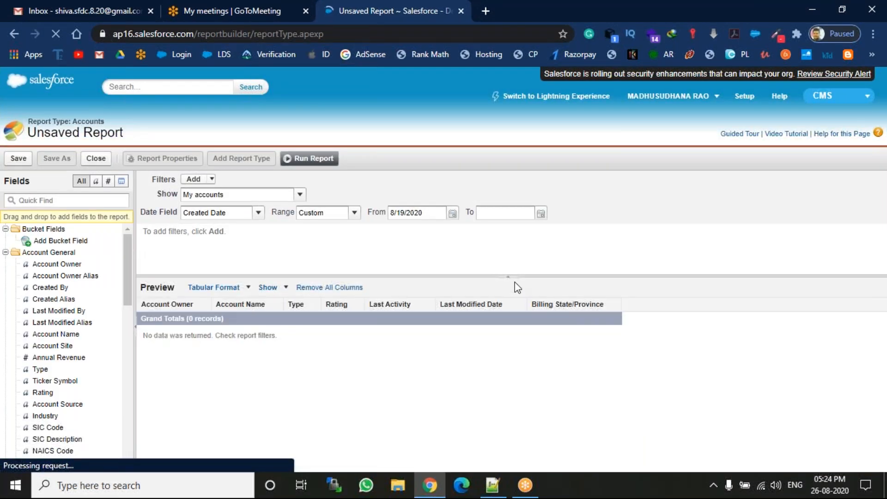
Step: Remove all default columns and set the report to show All accounts with an All Time Created Date range
left_click(309, 289)
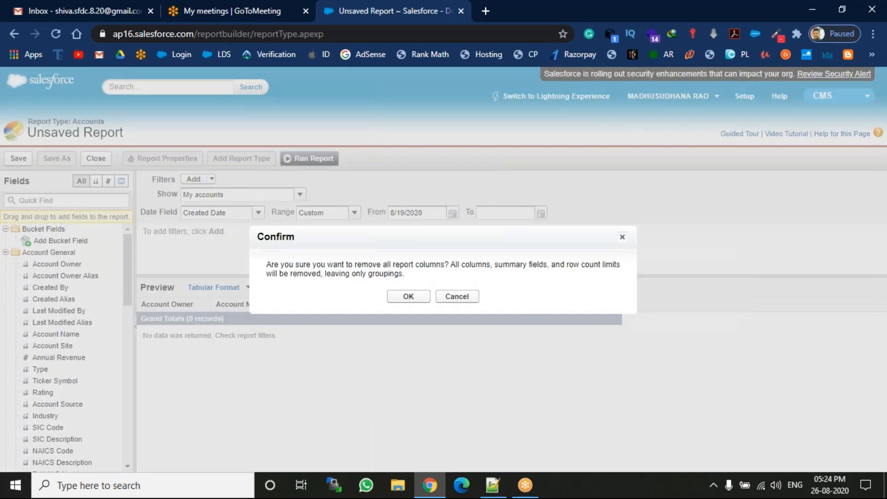
left_click(409, 298)
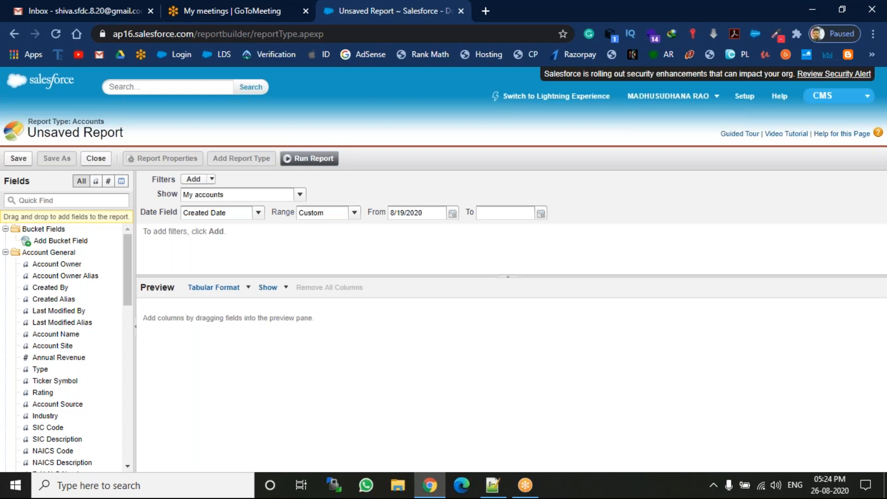
left_click(355, 213)
left_click(329, 224)
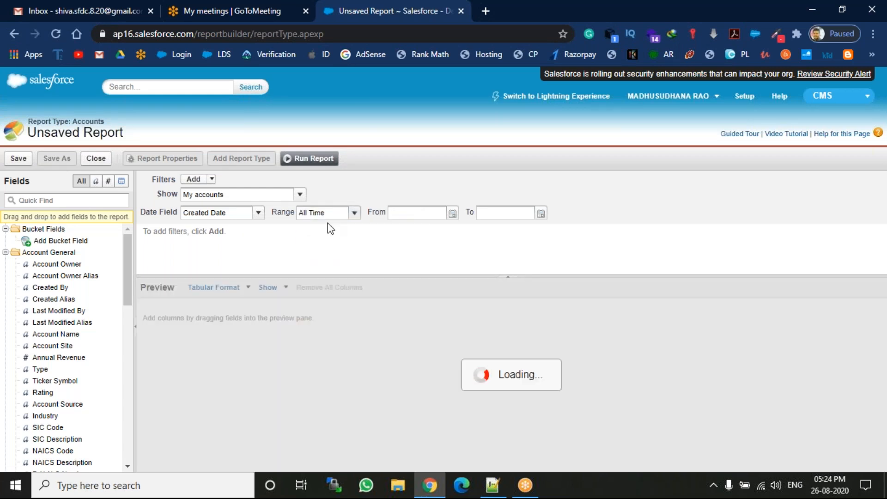
left_click(299, 195)
left_click(236, 232)
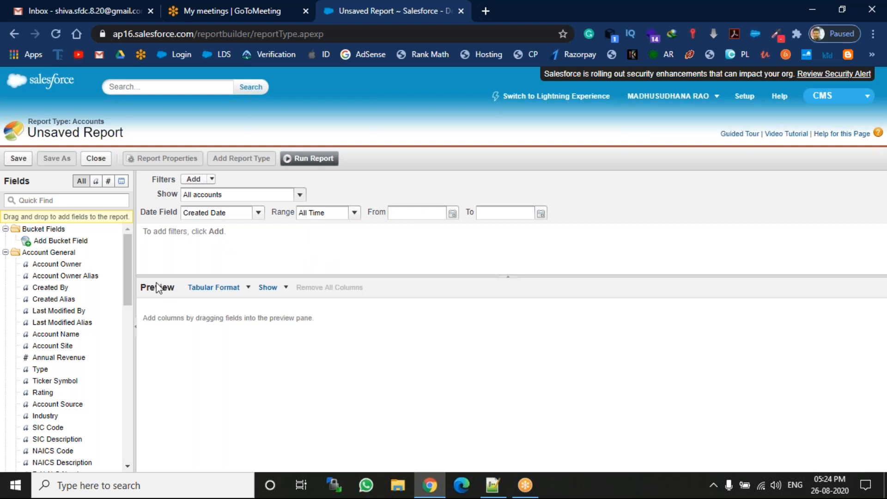
Step: Add the Account Name, Annual Revenue, Type and Rating fields as columns in the report preview
left_click_drag(70, 336, 218, 335)
left_click_drag(70, 359, 333, 355)
left_click_drag(74, 372, 444, 349)
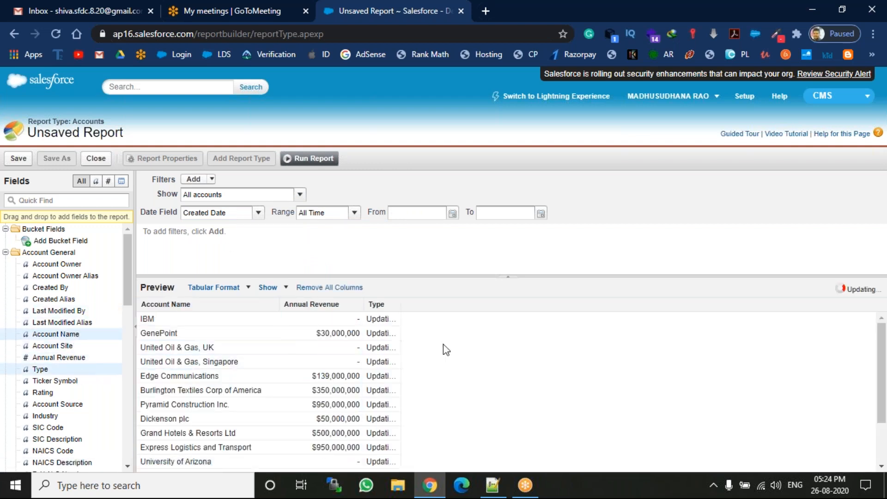
left_click_drag(46, 392, 415, 357)
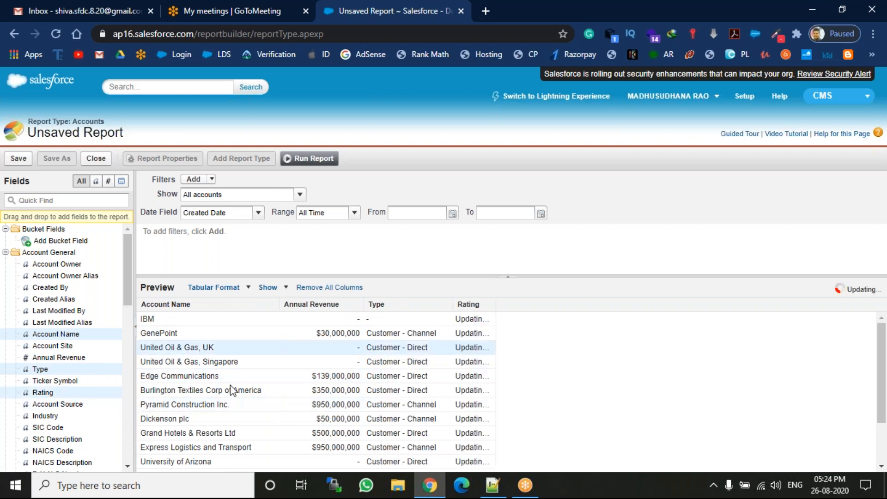
Step: Add the Industry field as a column after Rating and remove the Type column from the report
left_click_drag(74, 416, 545, 361)
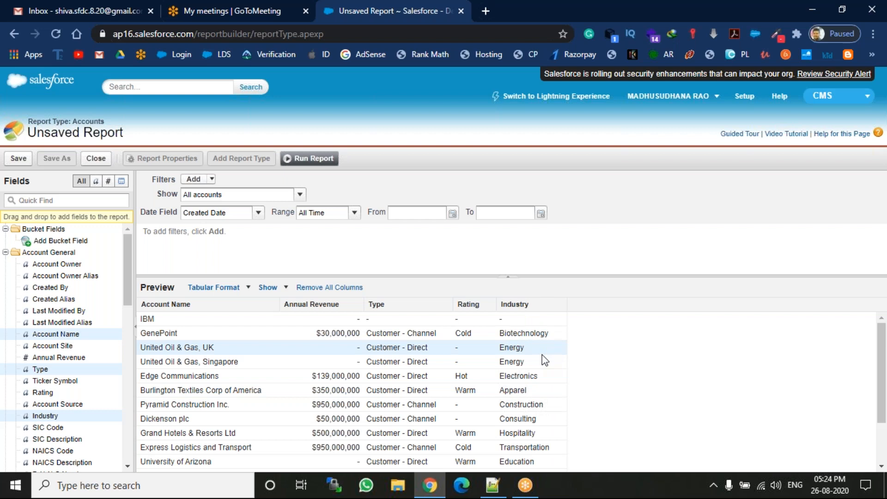
left_click(447, 305)
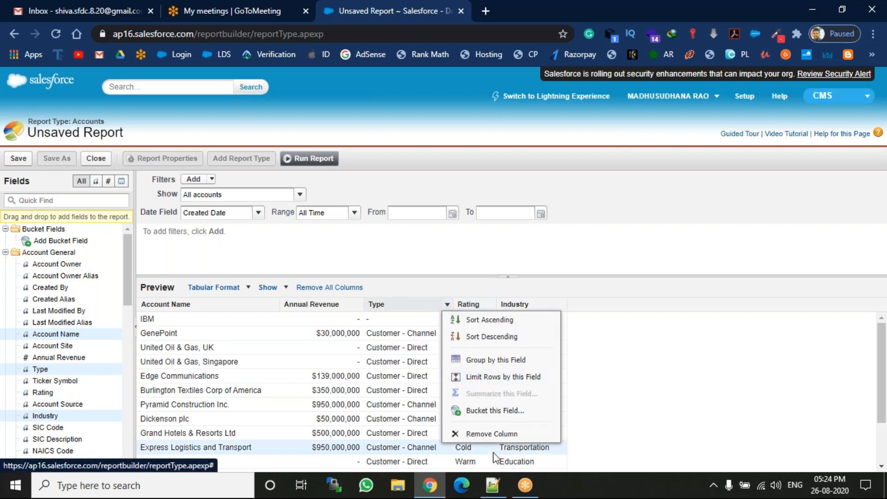
left_click(492, 434)
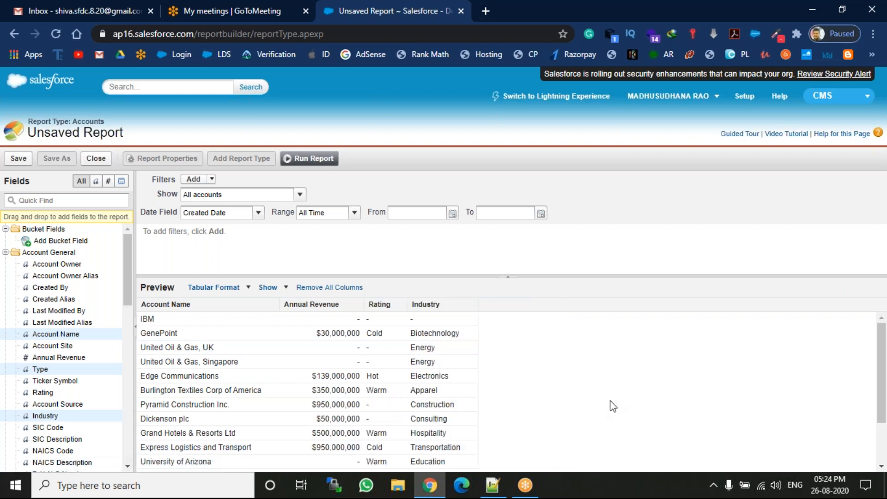
Step: Change the report to Summary format and group its records by the Type field
left_click(247, 288)
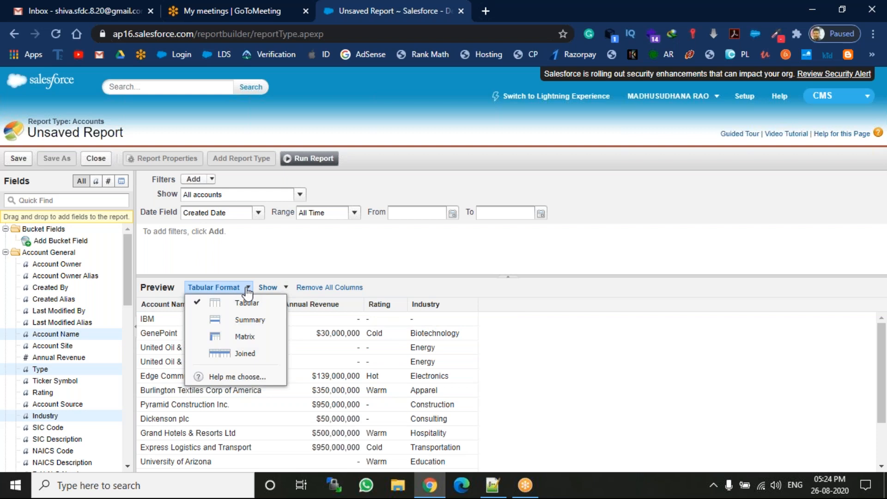
left_click(245, 320)
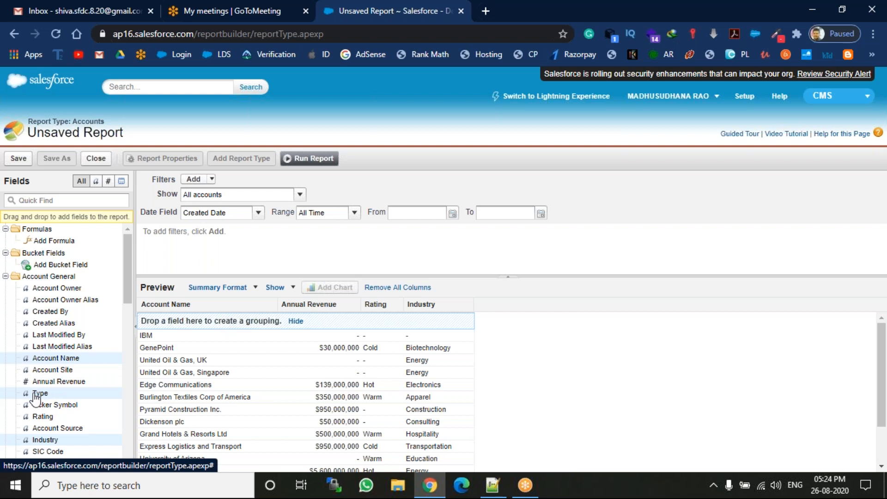
left_click_drag(34, 397, 200, 326)
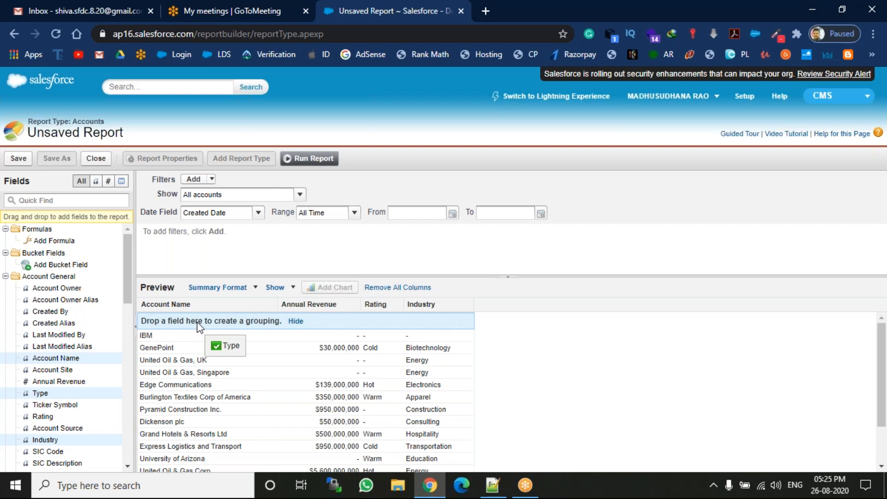
left_click_drag(200, 327, 199, 326)
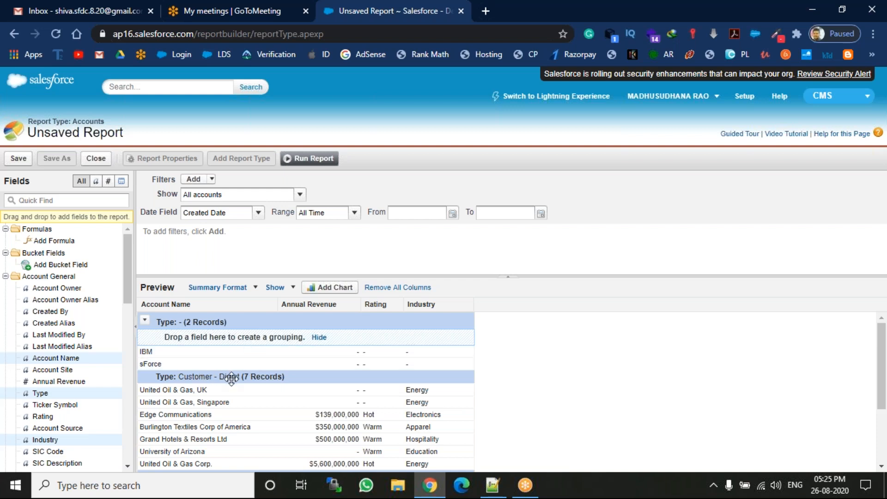
left_click_drag(882, 365, 882, 423)
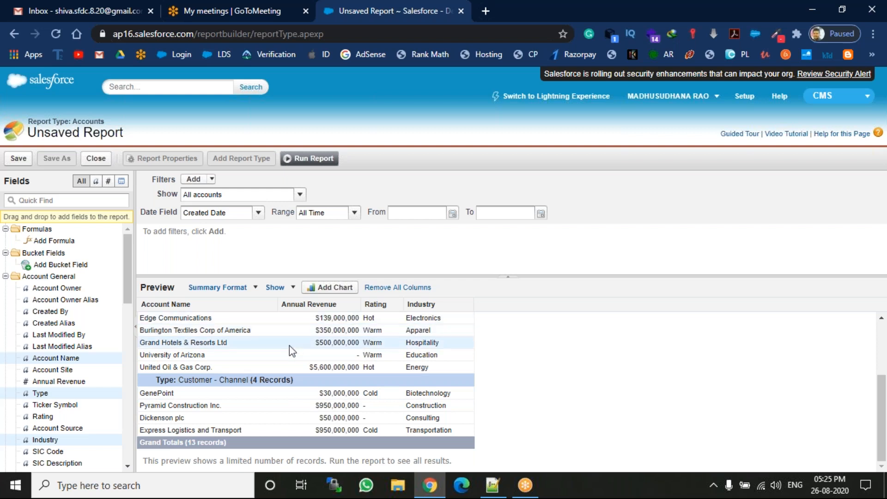
scroll(457, 366, "up", 3)
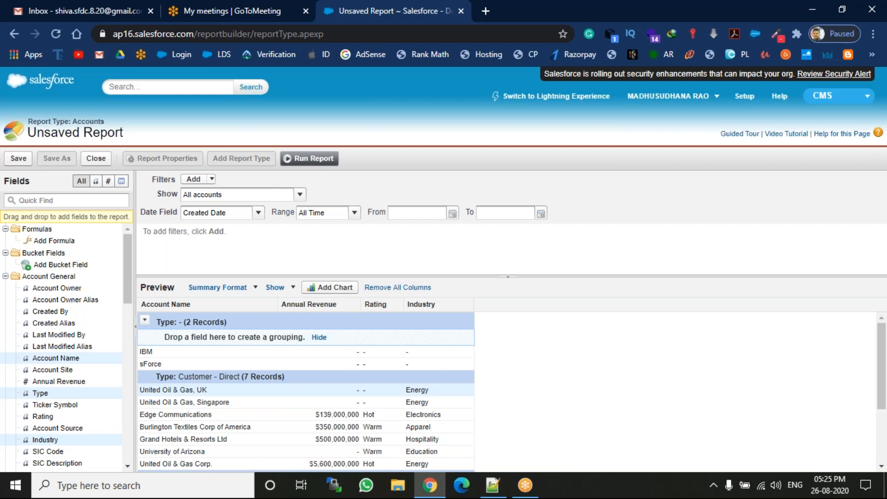
Step: Add a pie chart to the report with Record Count as values and Type as wedges
left_click(342, 289)
left_click(341, 291)
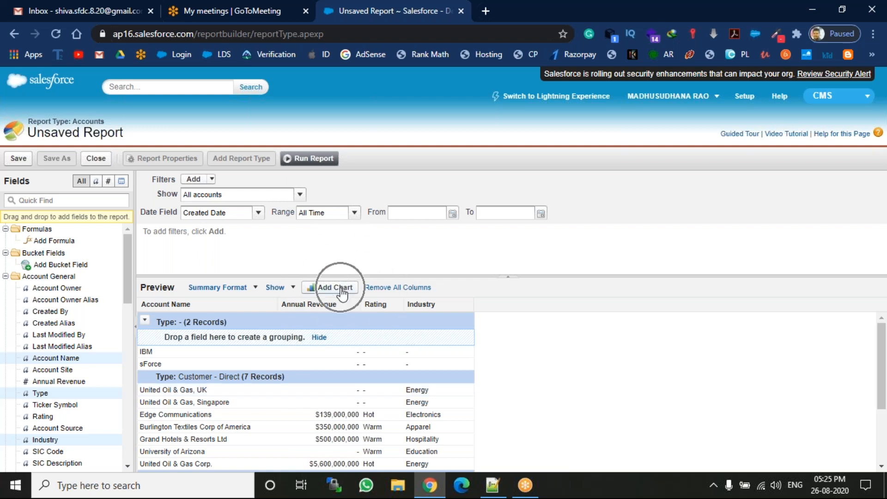
left_click(340, 291)
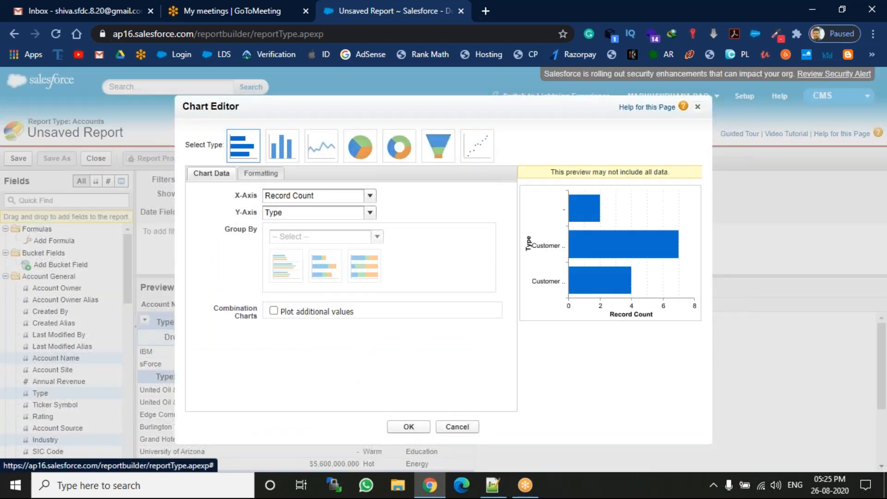
left_click(369, 139)
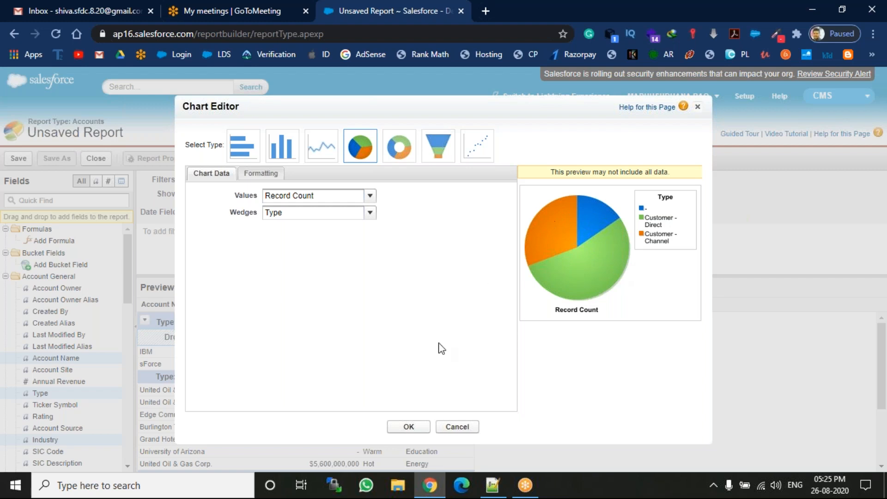
left_click(411, 425)
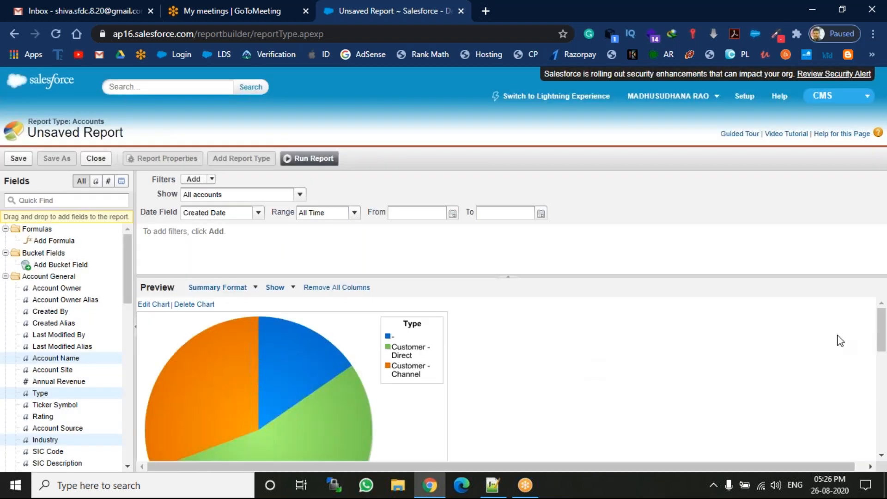
left_click_drag(883, 333, 884, 302)
left_click_drag(882, 329, 885, 458)
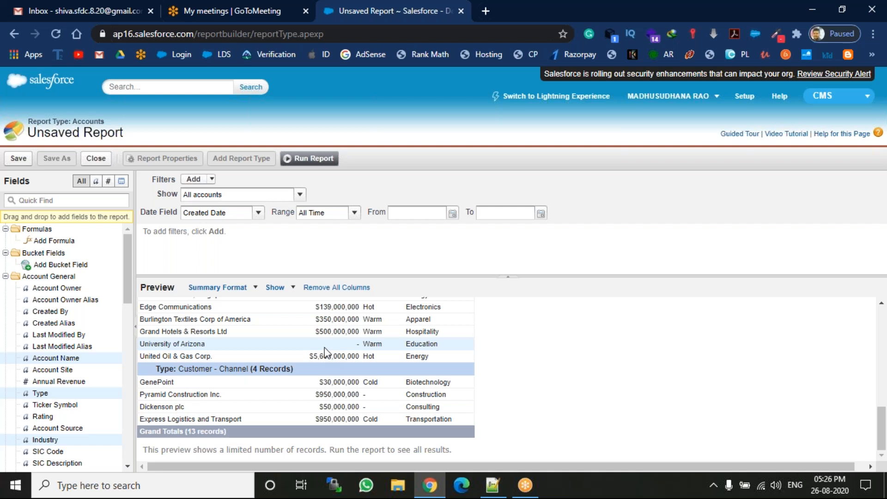
Step: Run the summary report and review its pie chart and the account records grouped by Type
left_click(309, 158)
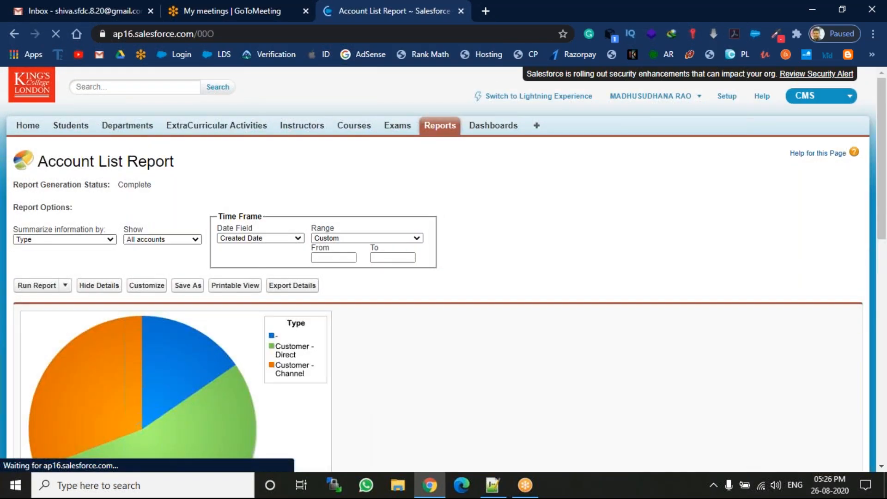
left_click_drag(880, 215, 886, 366)
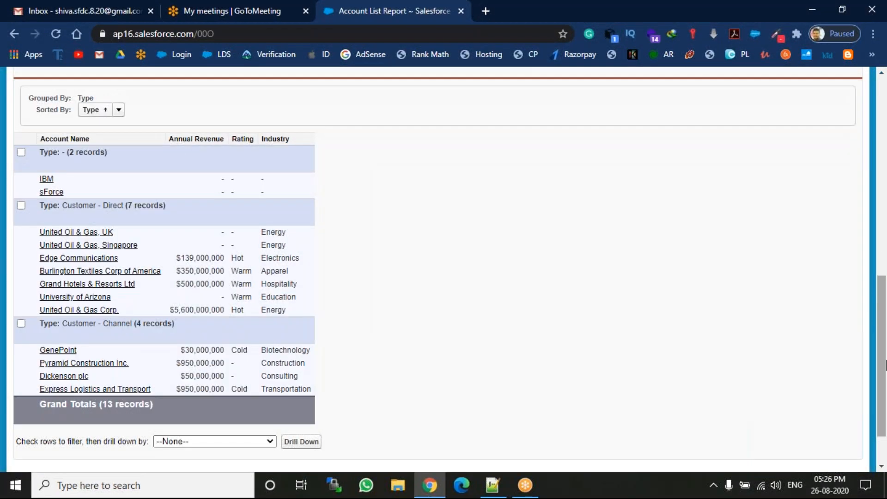
scroll(886, 365, "up", 3)
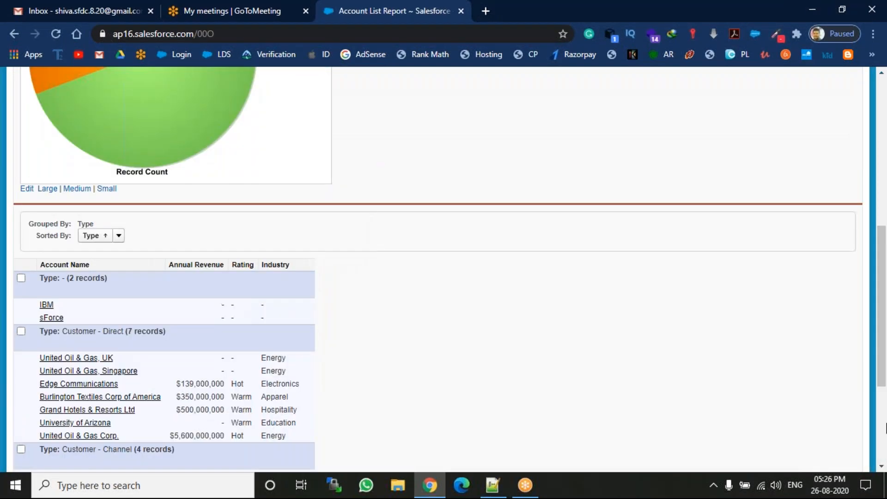
scroll(885, 353, "down", 5)
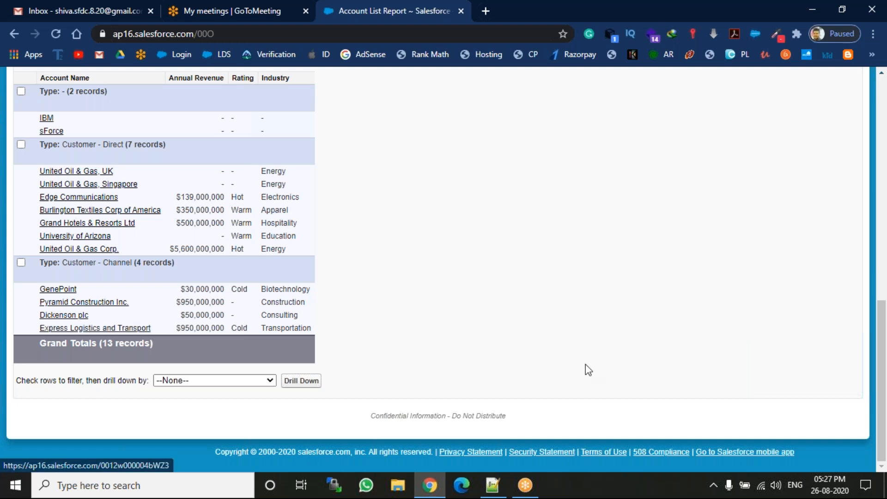
left_click_drag(883, 303, 883, 81)
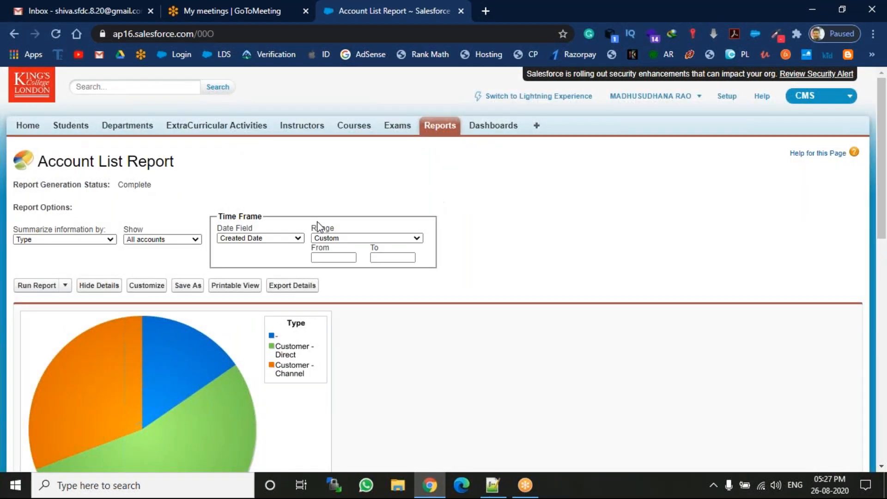
Step: Save the report under the name "summary" in the My Personal Custom Reports folder
left_click(189, 285)
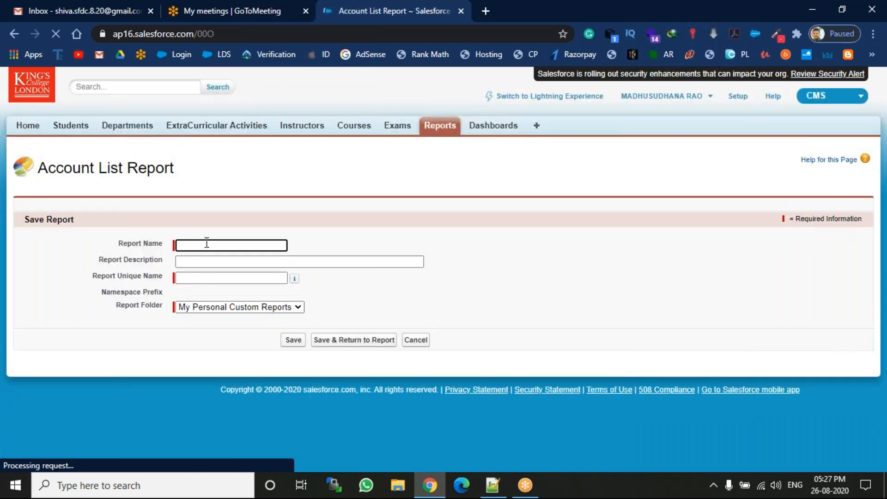
left_click(207, 244)
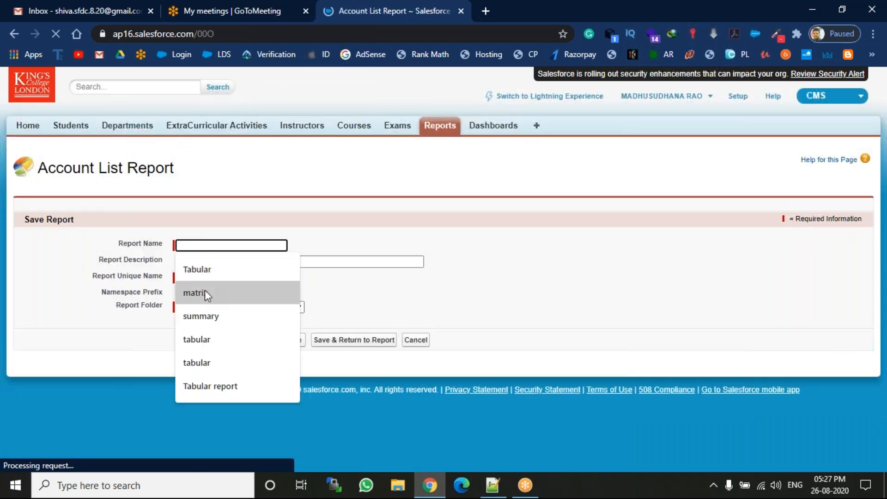
left_click(209, 310)
left_click(293, 341)
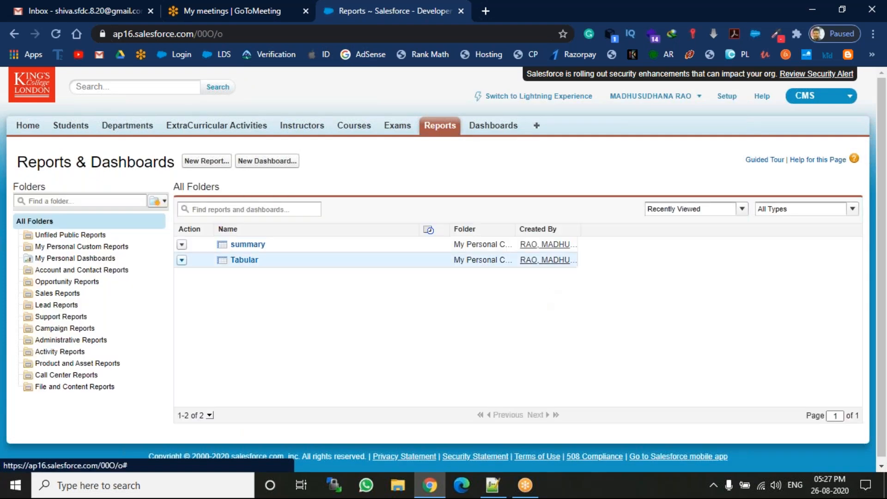
Step: Create another new report using the Accounts report type from the Accounts & Contacts category
left_click(207, 160)
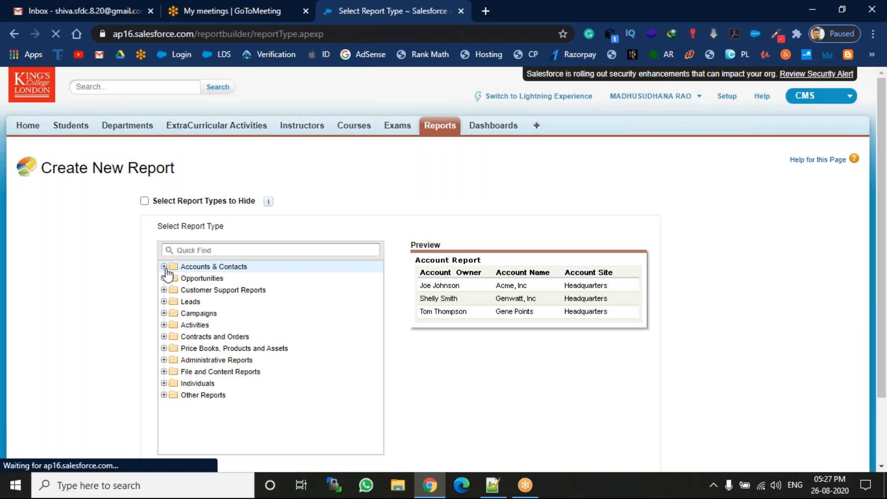
left_click(171, 270)
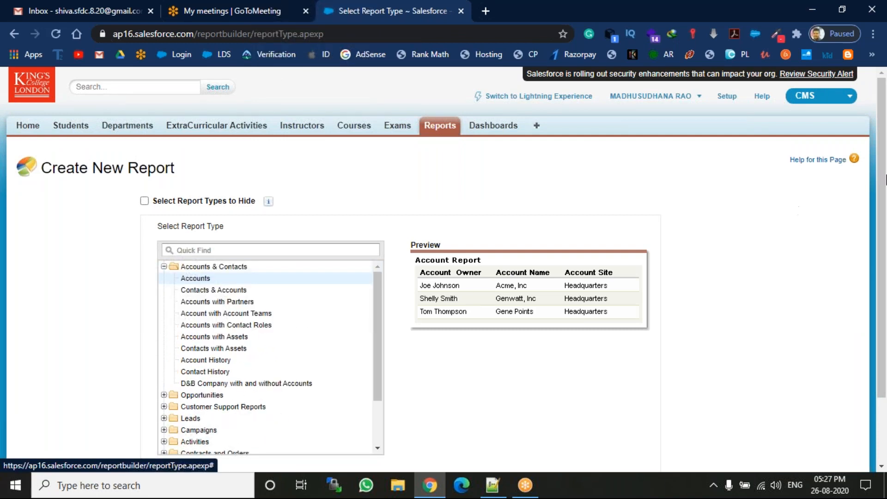
scroll(666, 445, "down", 2)
left_click(649, 414)
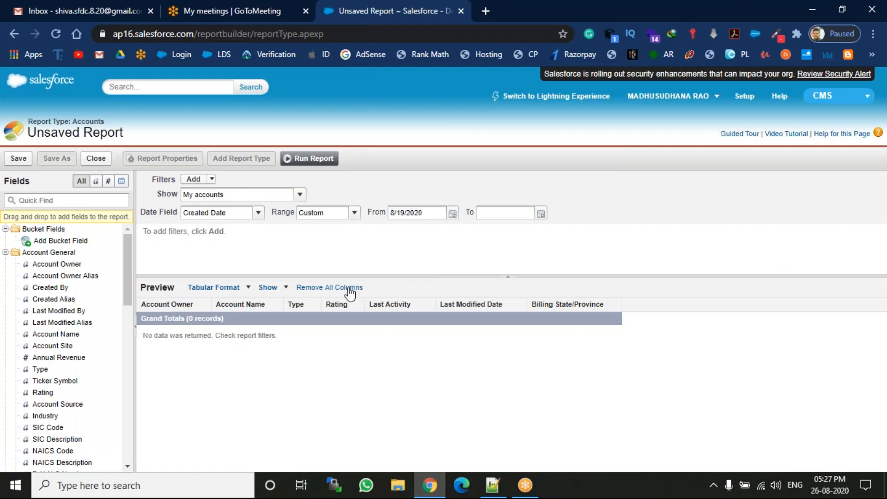
Step: Clear all default columns and set the report to show All accounts with an All Time Created Date range
left_click(349, 288)
left_click(407, 297)
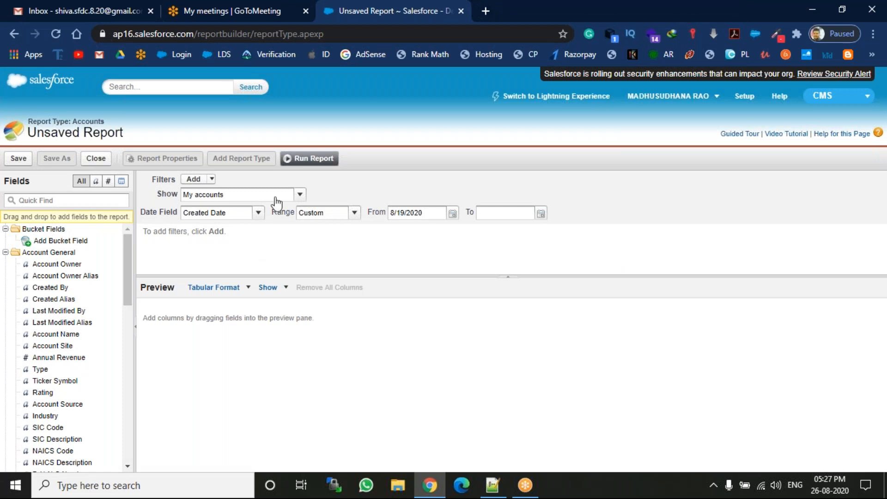
left_click(300, 195)
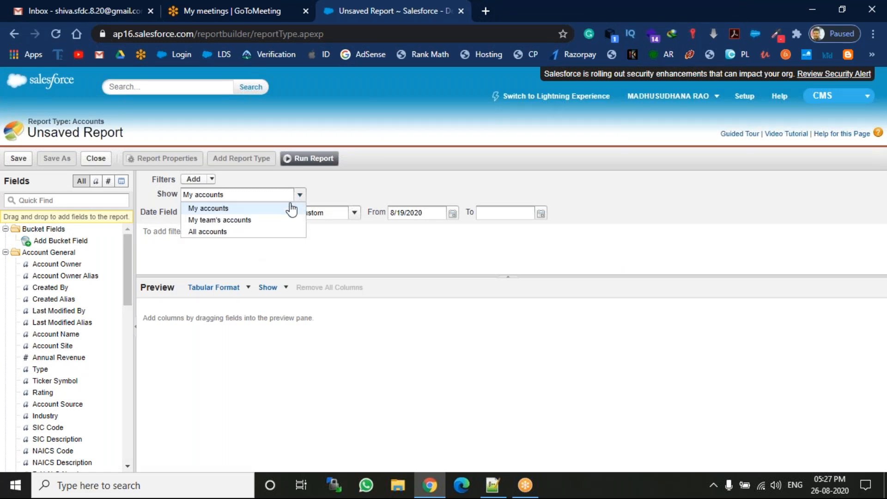
left_click(252, 231)
left_click(355, 213)
left_click(316, 226)
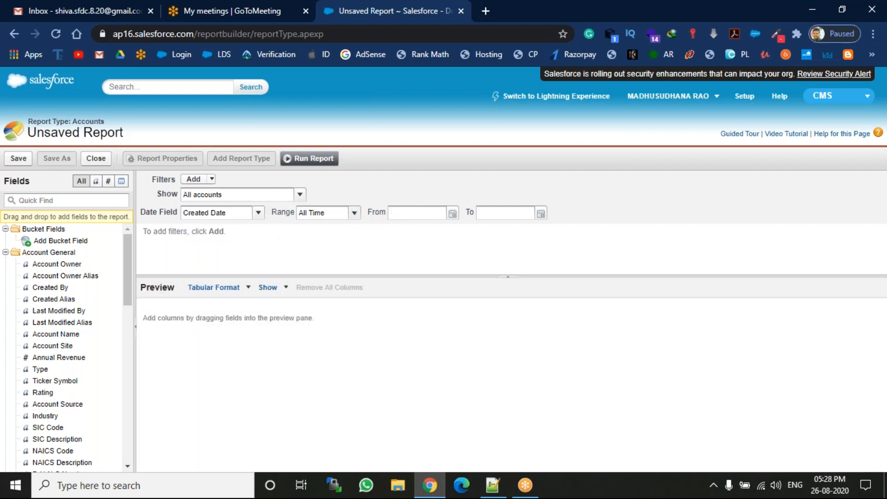
Step: Add the Account Name, Annual Revenue and Type fields as columns in the new report's preview
left_click_drag(69, 335, 256, 366)
left_click_drag(76, 358, 332, 362)
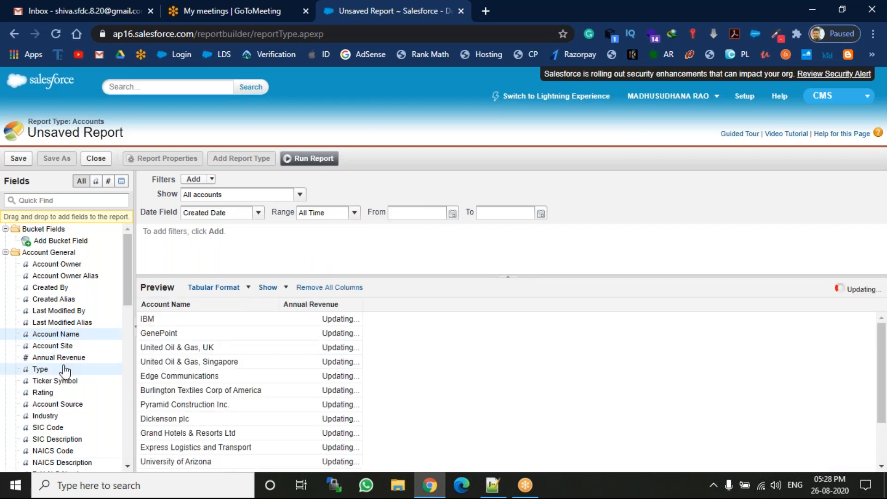
left_click_drag(55, 372, 409, 384)
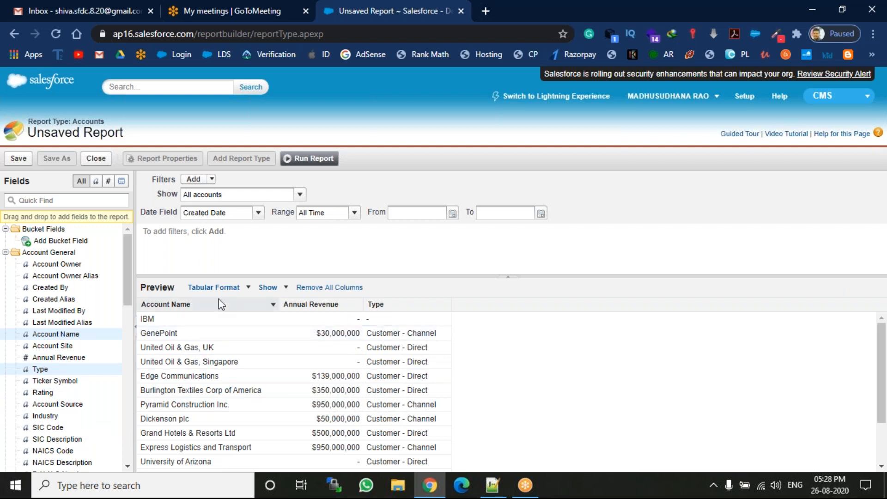
Step: Change the report to Matrix format, with Rating as the row grouping and Industry as the column grouping
left_click(242, 287)
left_click(239, 339)
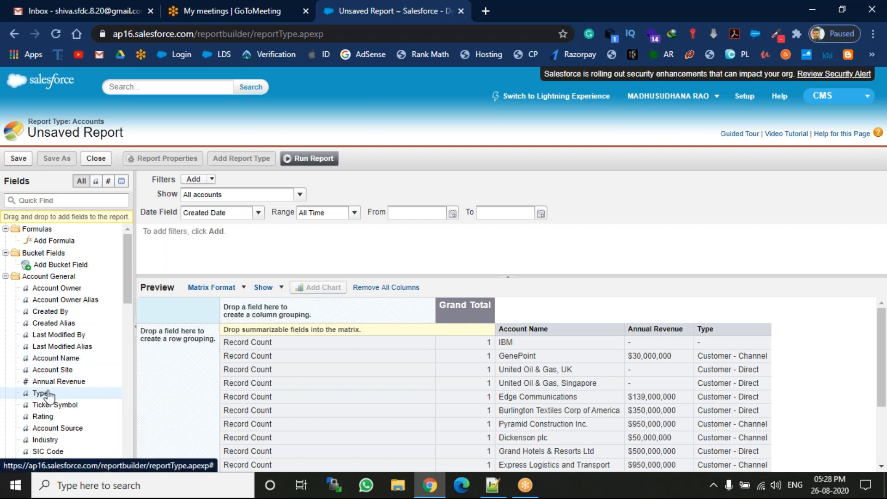
left_click_drag(46, 417, 163, 370)
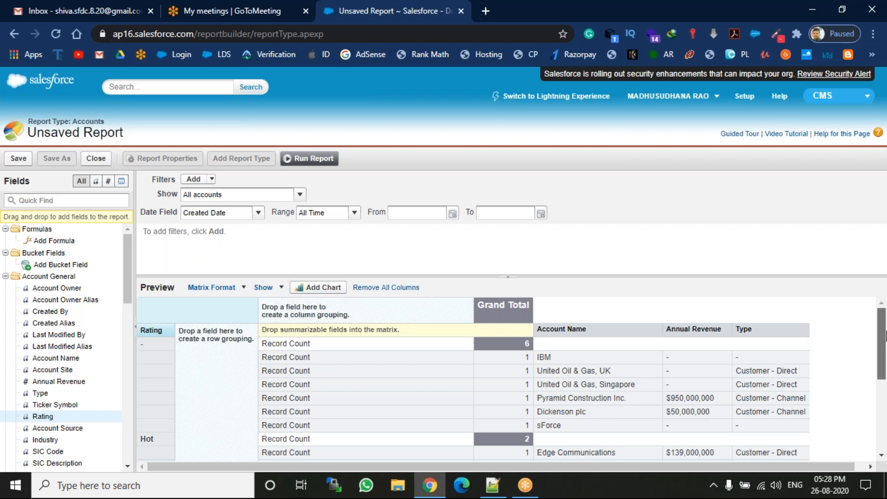
scroll(883, 332, "down", 3)
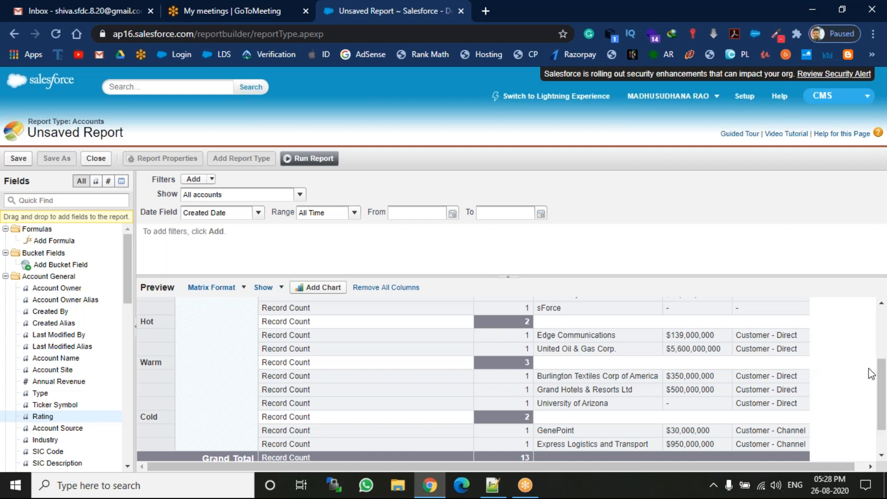
left_click_drag(886, 414, 885, 363)
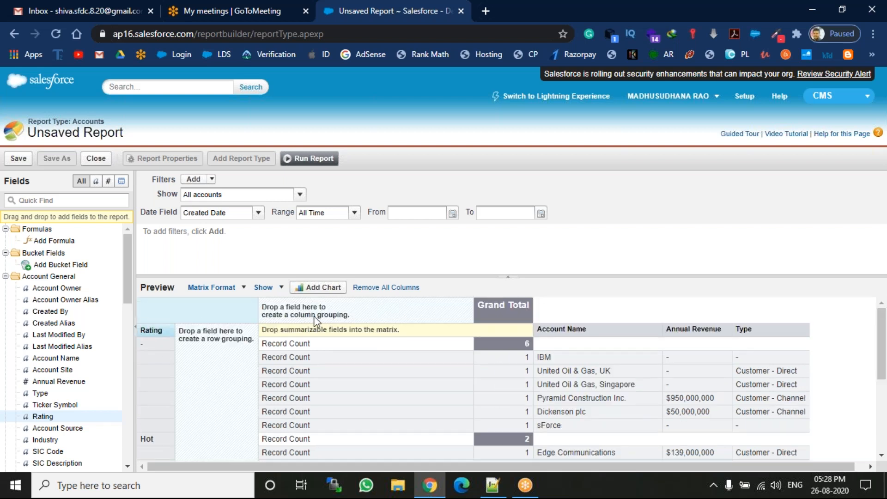
left_click_drag(44, 439, 306, 310)
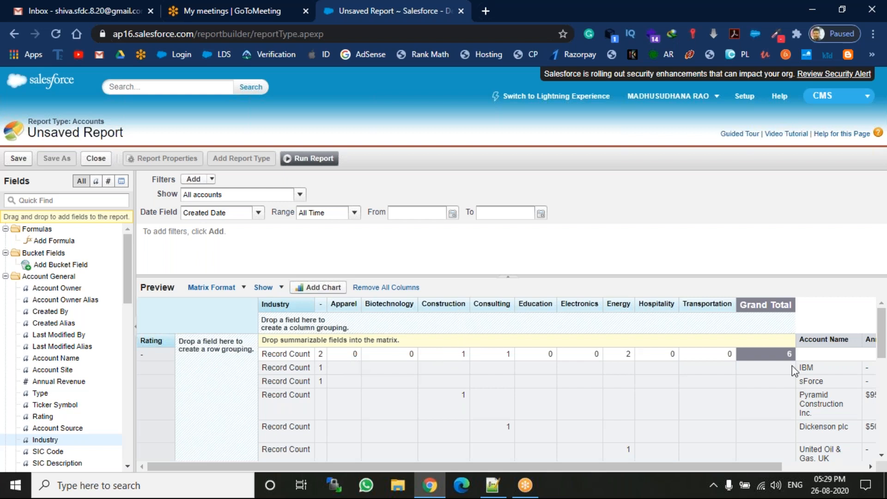
Step: Compare the available chart types and add a funnel chart with Record Count as values and Rating as segments
left_click_drag(881, 335, 886, 432)
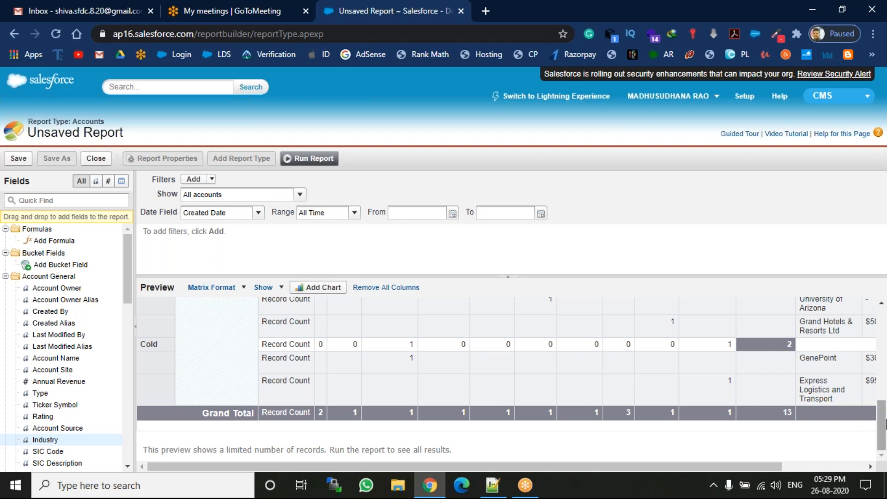
left_click_drag(884, 416, 886, 299)
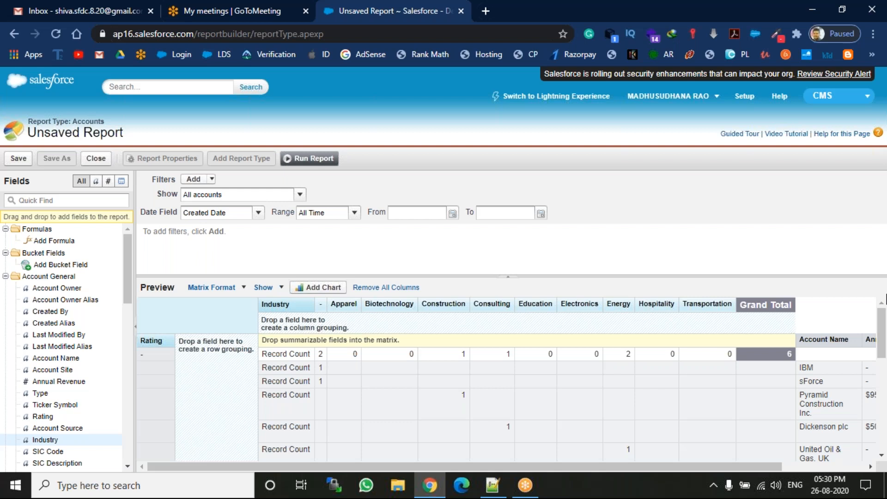
left_click(336, 293)
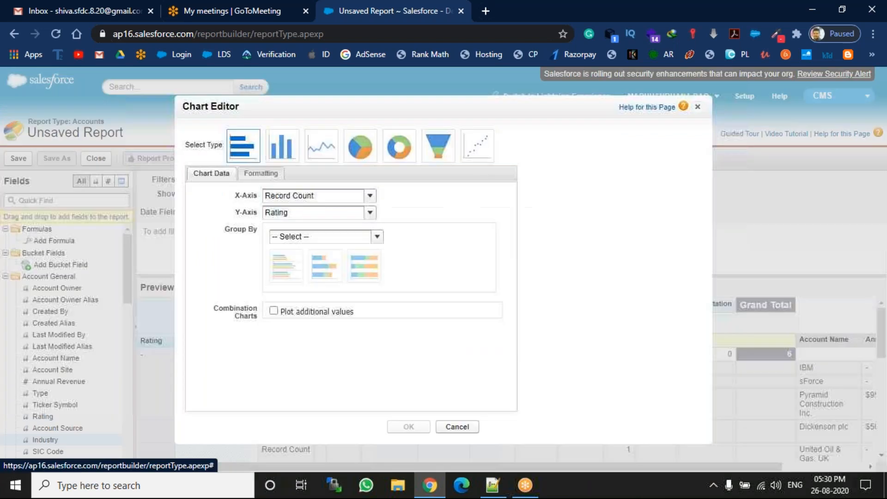
left_click(244, 147)
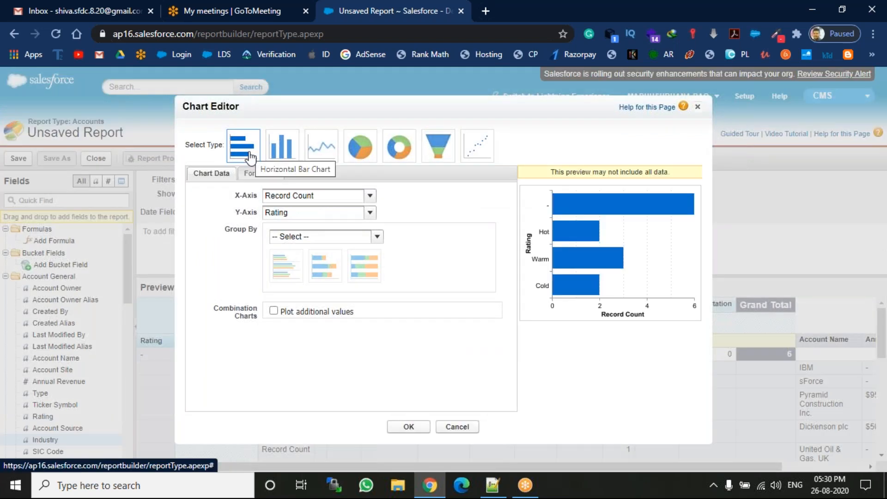
left_click(296, 149)
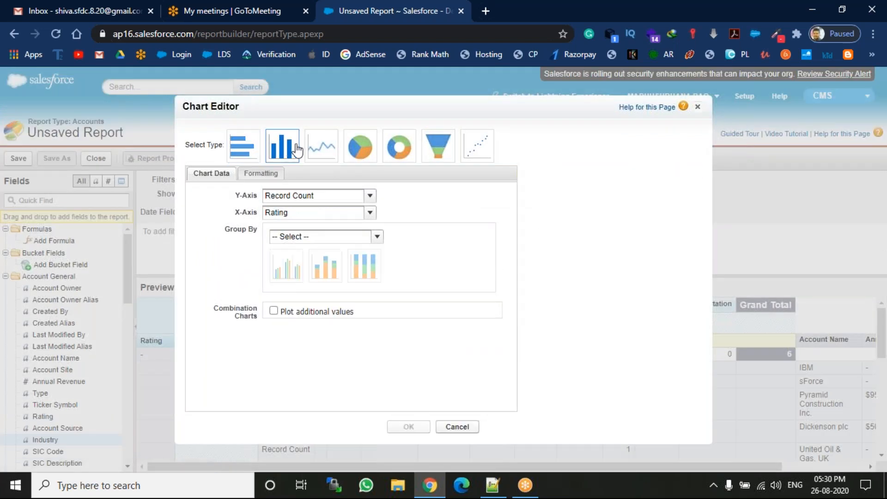
left_click(320, 146)
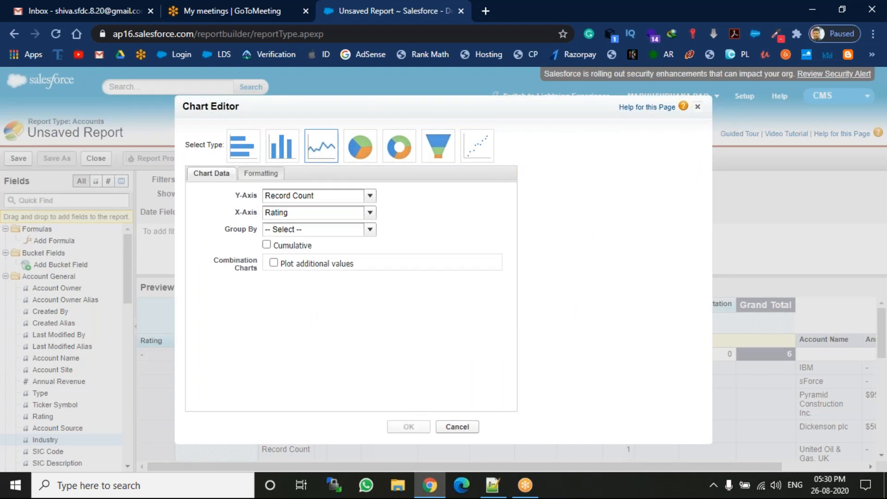
left_click(359, 147)
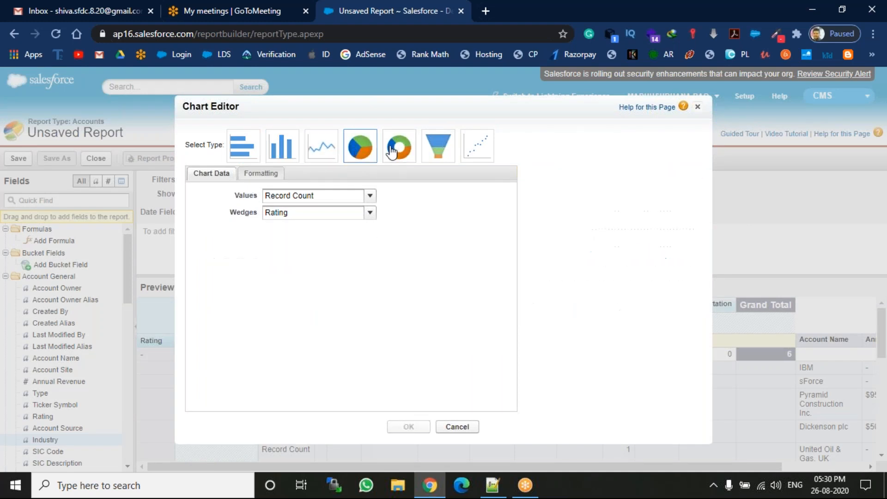
left_click(392, 148)
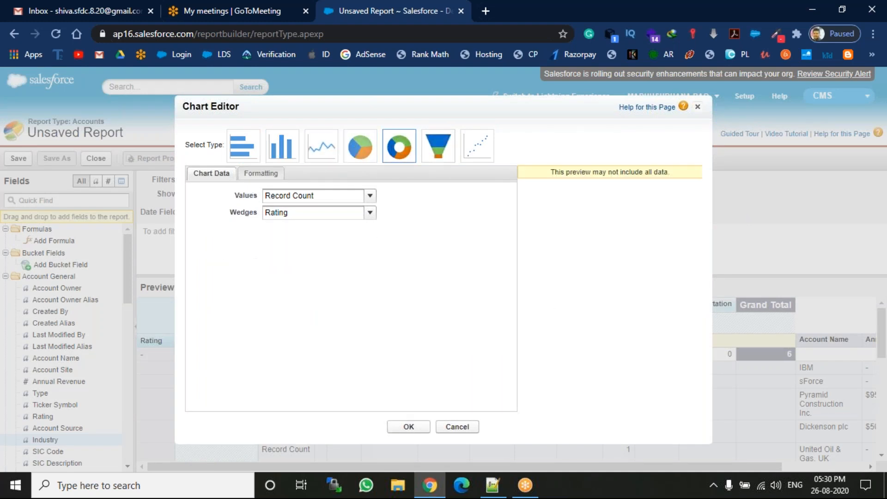
left_click(439, 147)
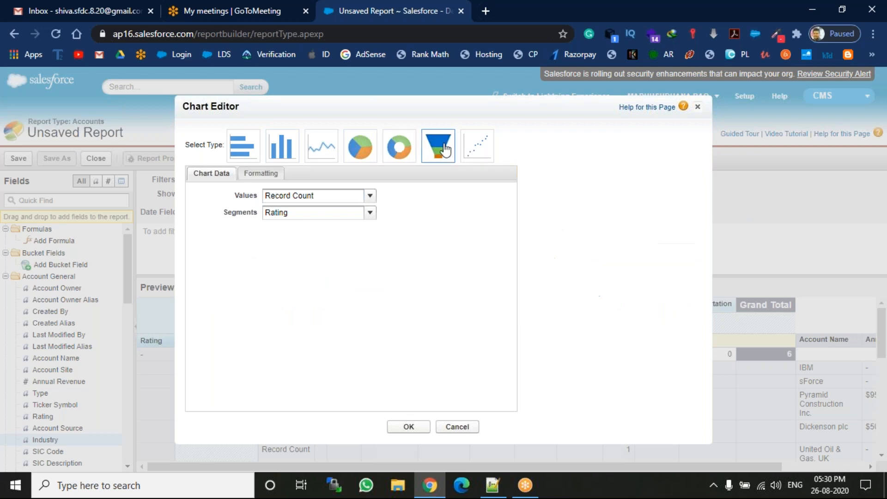
left_click(469, 152)
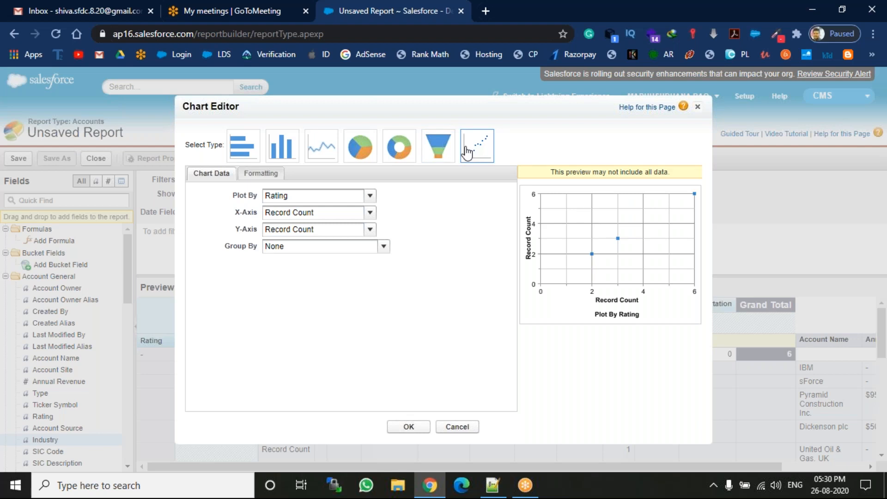
left_click(438, 147)
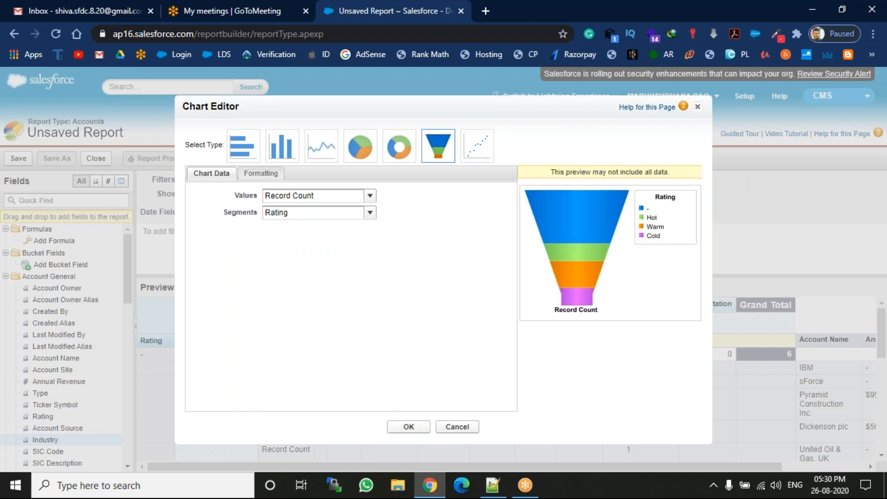
left_click(402, 427)
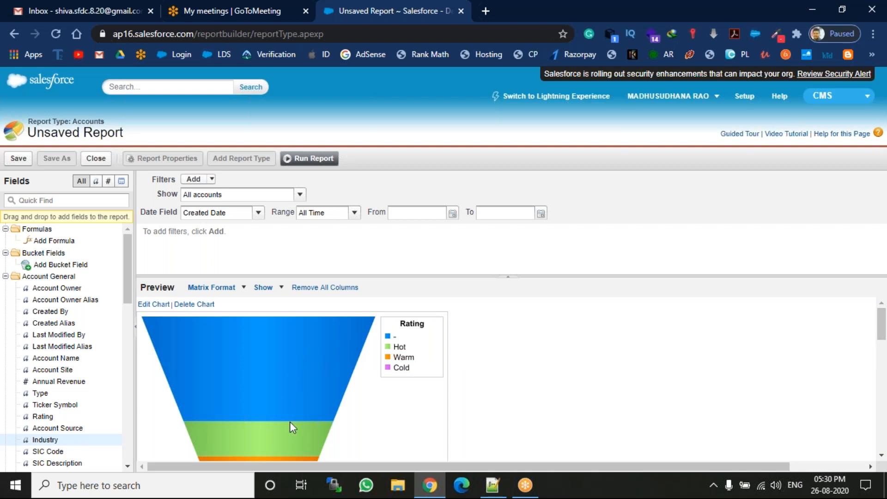
Step: Run the matrix report, look through its results and show the funnel chart at medium size
left_click_drag(886, 313, 886, 336)
left_click(319, 160)
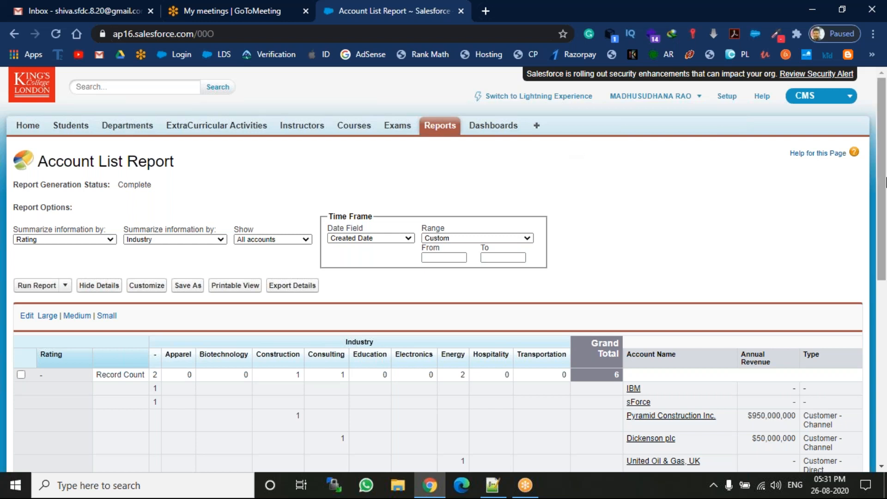
scroll(885, 186, "down", 8)
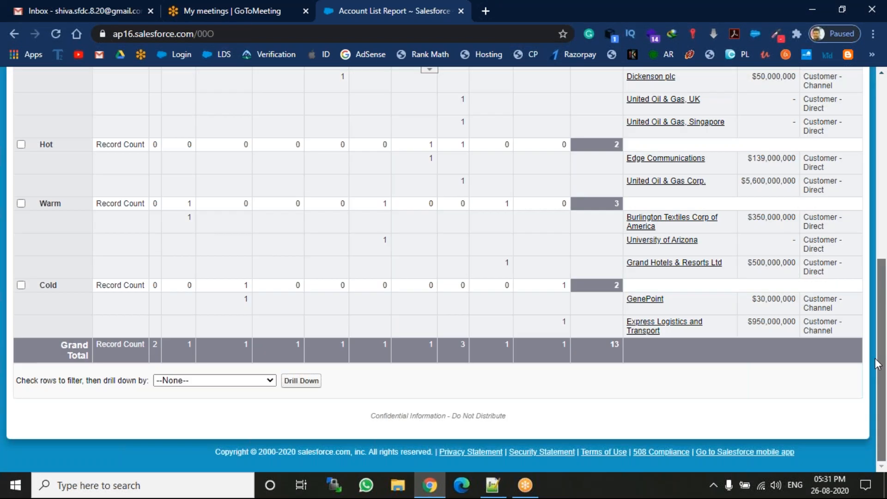
scroll(827, 216, "up", 6)
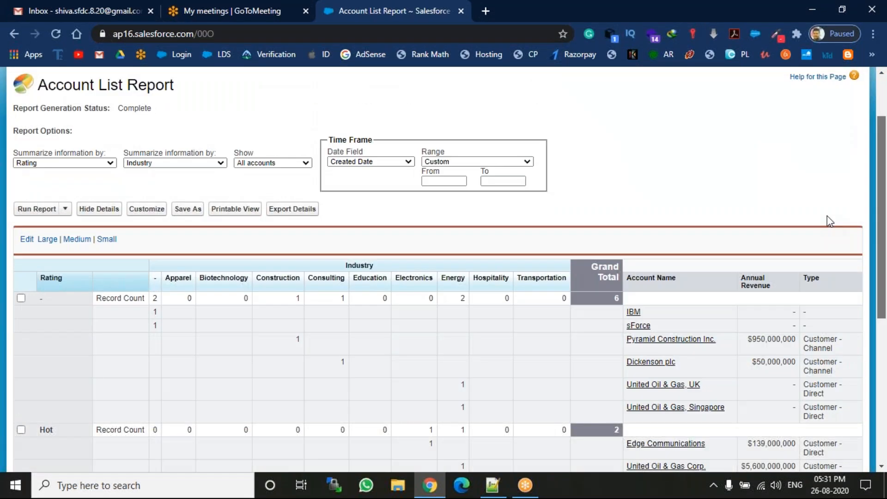
scroll(827, 215, "up", 1)
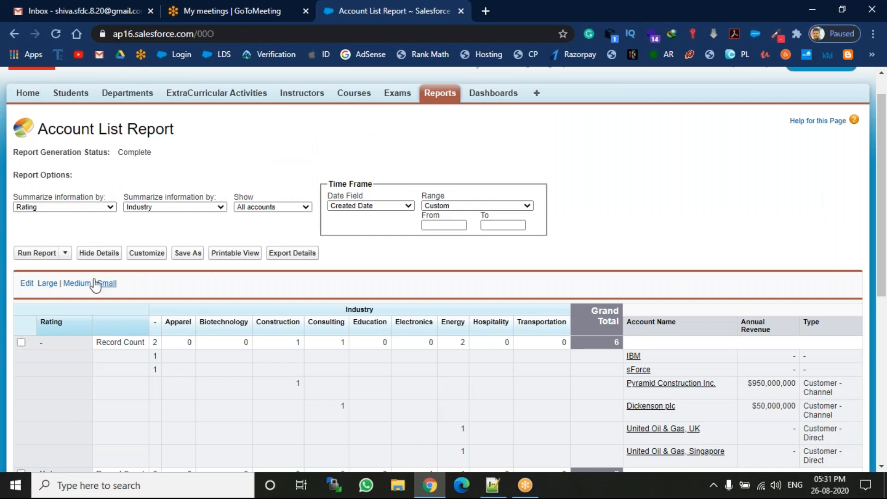
left_click(77, 284)
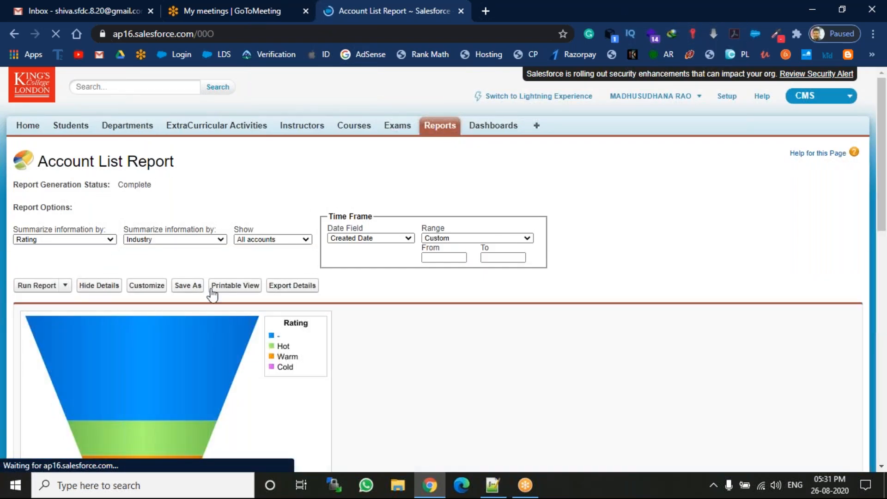
Step: Save the report with the name and unique name matrix in the My Personal Custom Reports folder
left_click(181, 291)
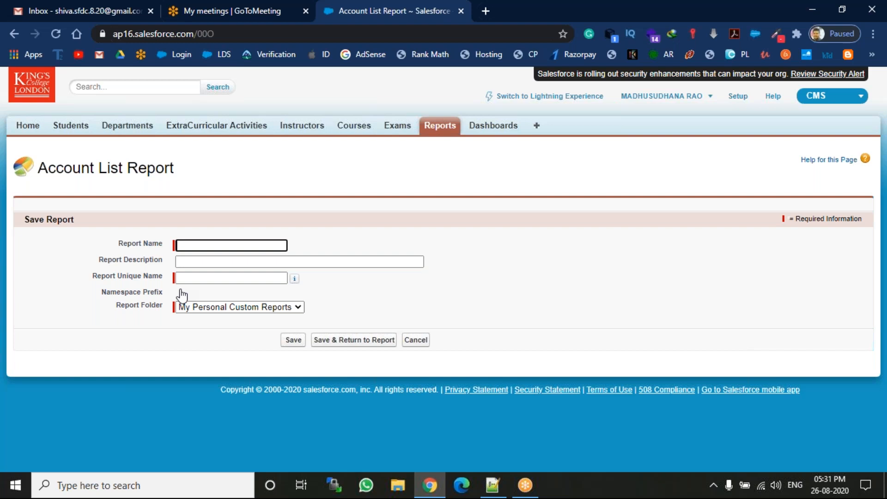
left_click(237, 244)
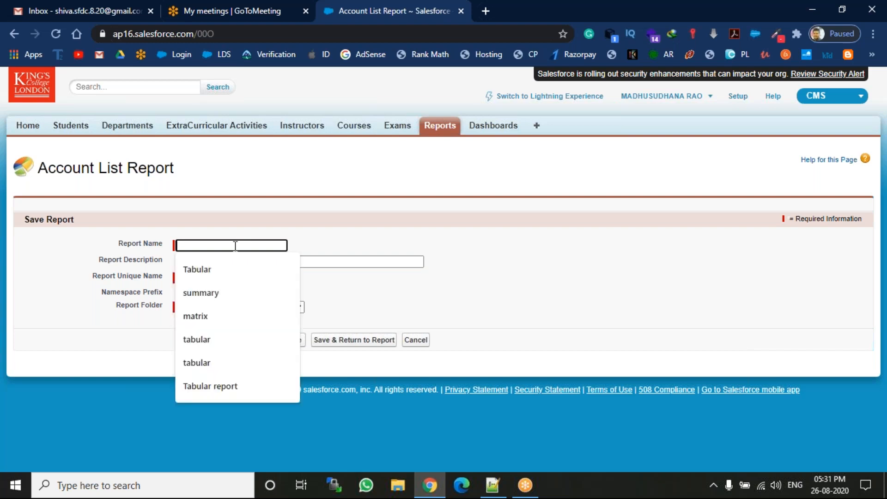
left_click(224, 330)
left_click(383, 284)
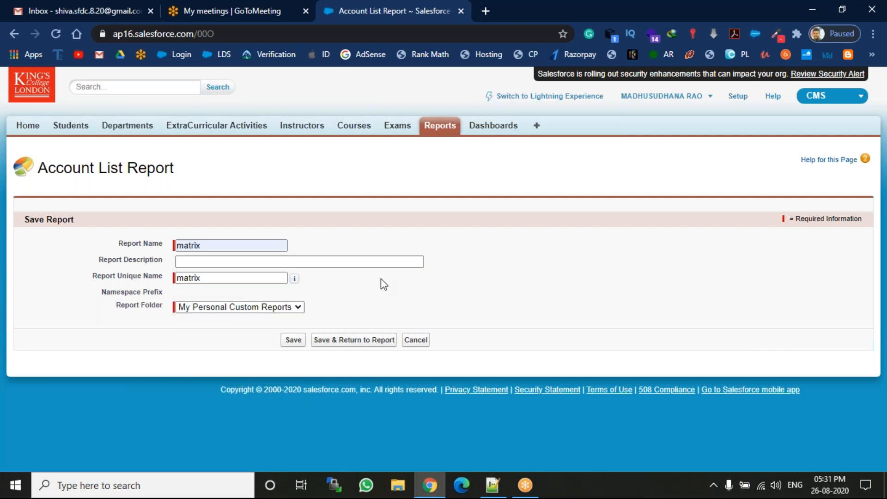
left_click(288, 341)
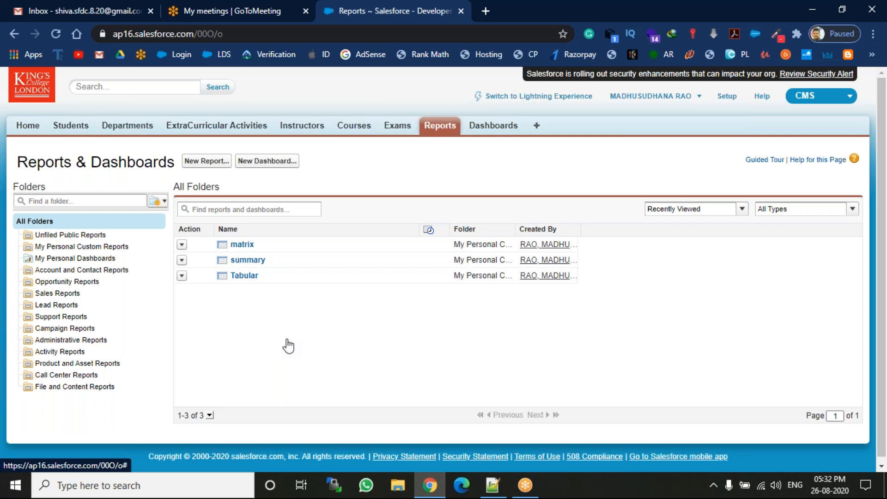
Step: Create a fourth report based on the Accounts report type in the Accounts & Contacts category
left_click(206, 161)
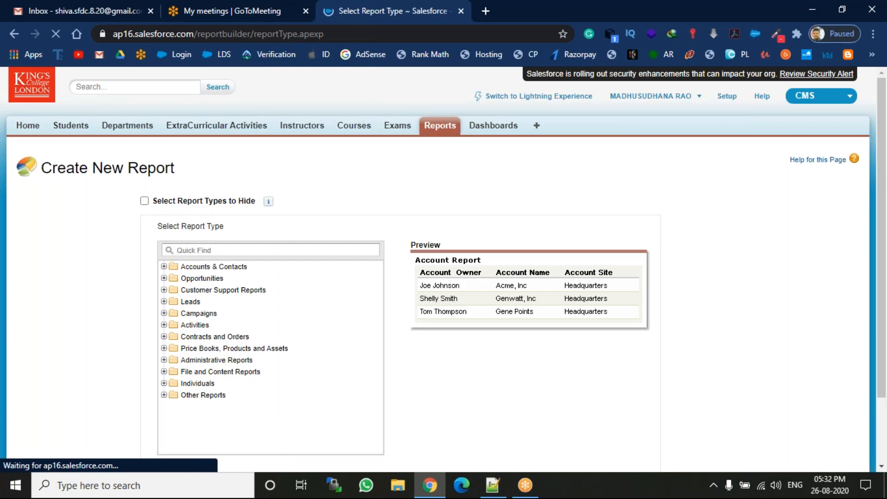
left_click(164, 268)
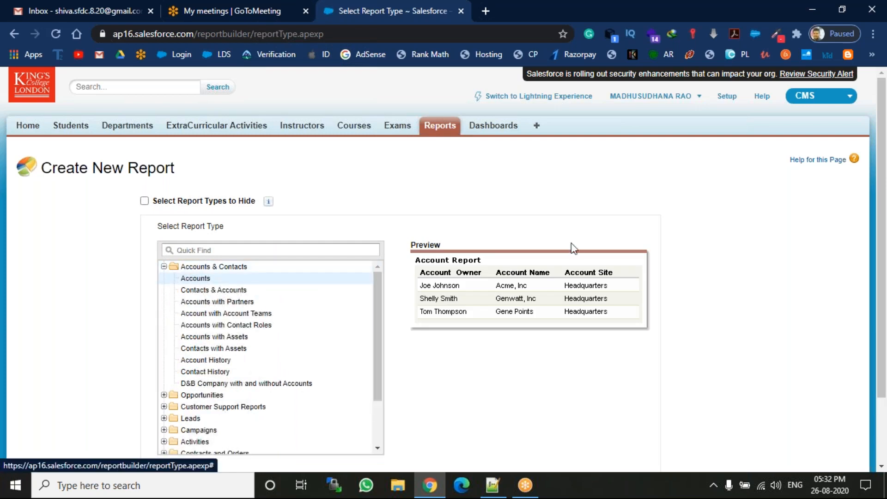
scroll(885, 178, "down", 2)
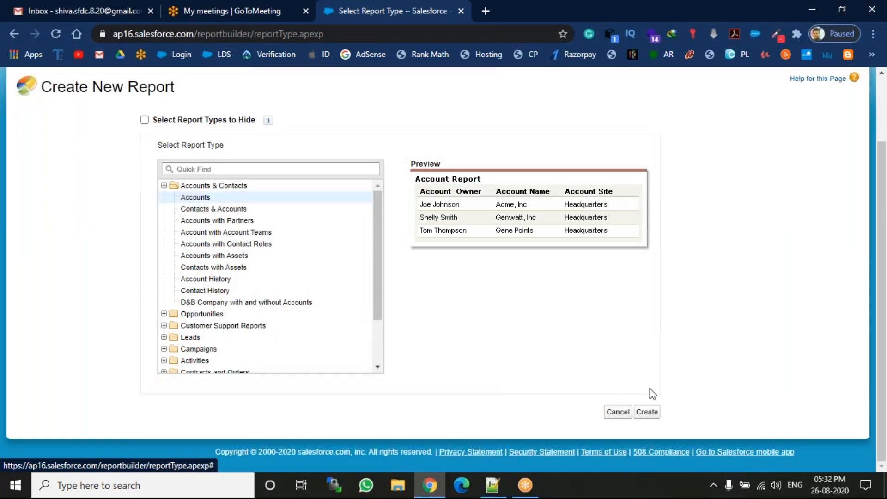
left_click(647, 411)
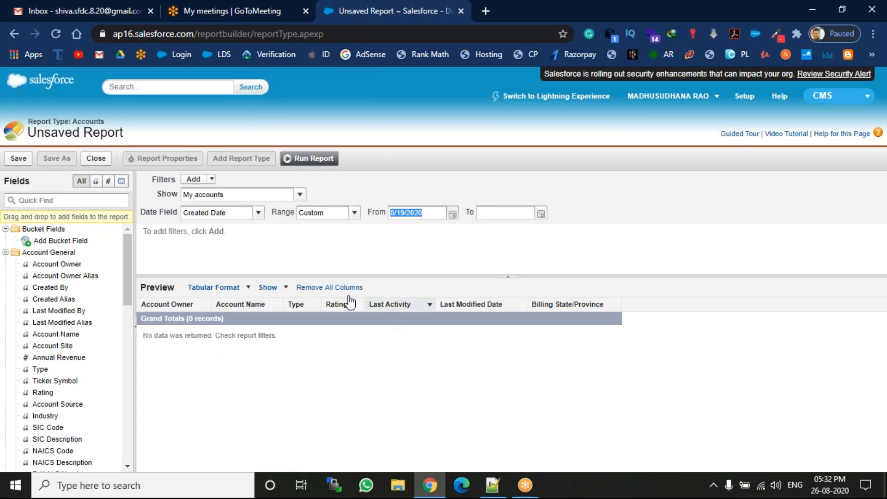
Step: Remove all default columns and make the report show All accounts with the Created Date range All Time
left_click(334, 287)
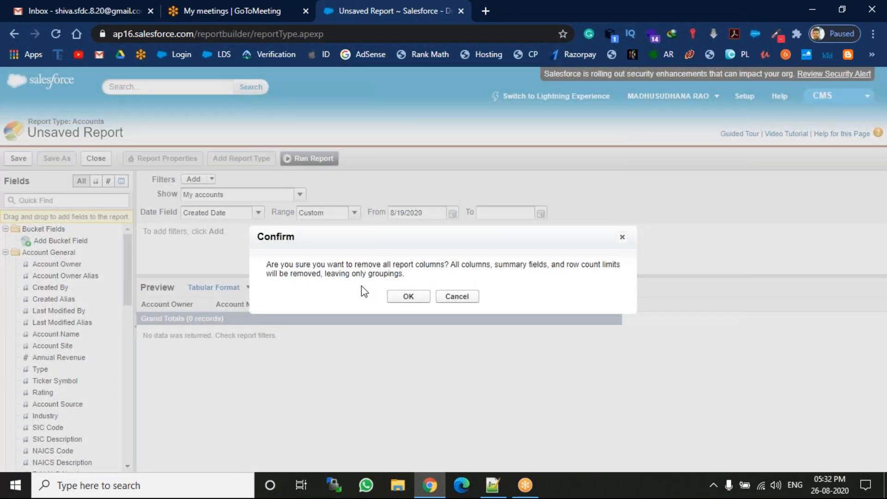
left_click(407, 296)
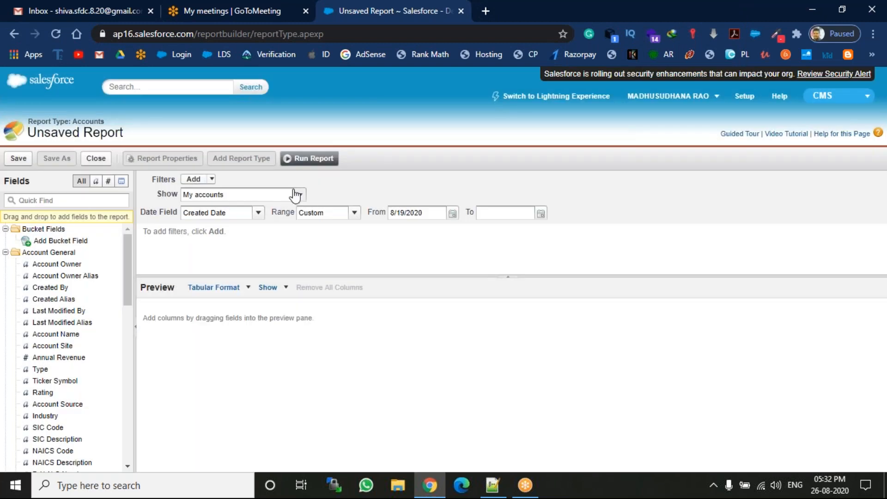
left_click(294, 194)
left_click(226, 231)
left_click(355, 213)
left_click(314, 227)
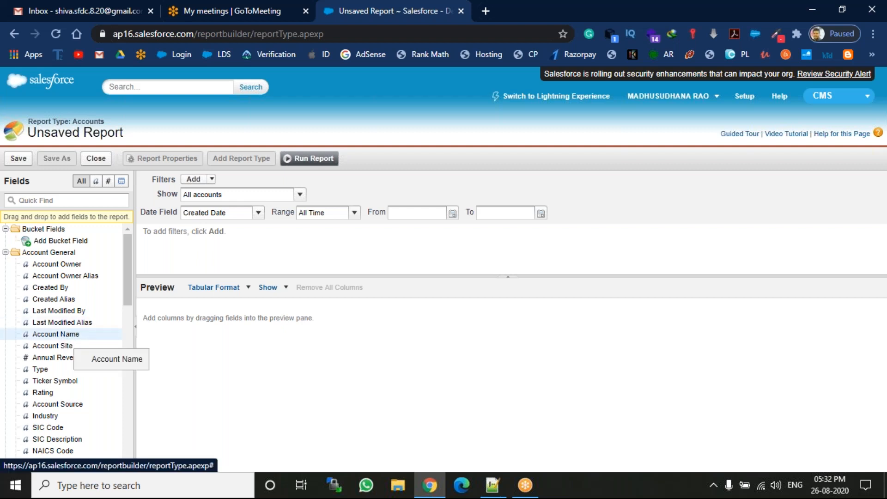
Step: Add Account Name, Annual Revenue and Type as columns of the empty report preview
left_click_drag(81, 338, 231, 391)
left_click_drag(76, 357, 269, 391)
left_click_drag(54, 372, 245, 389)
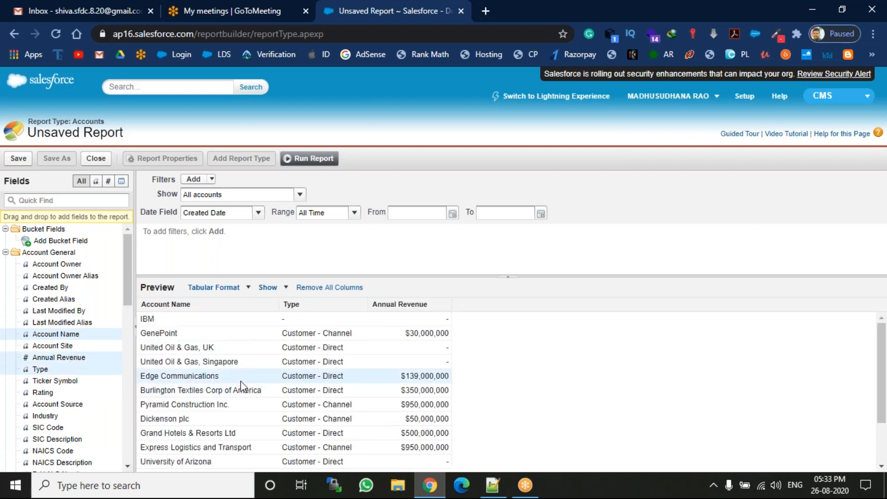
Step: Review the account rows in the preview and change the report from Tabular to Joined format
scroll(749, 372, "down", 3)
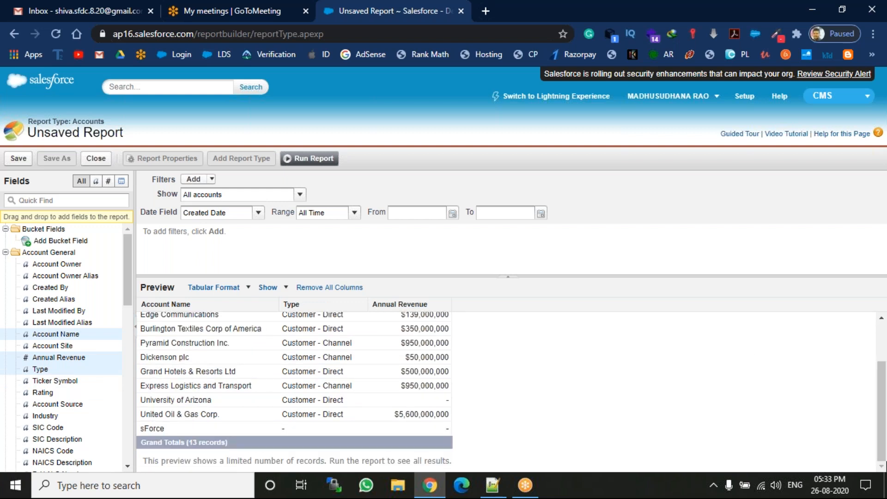
left_click_drag(886, 408, 879, 366)
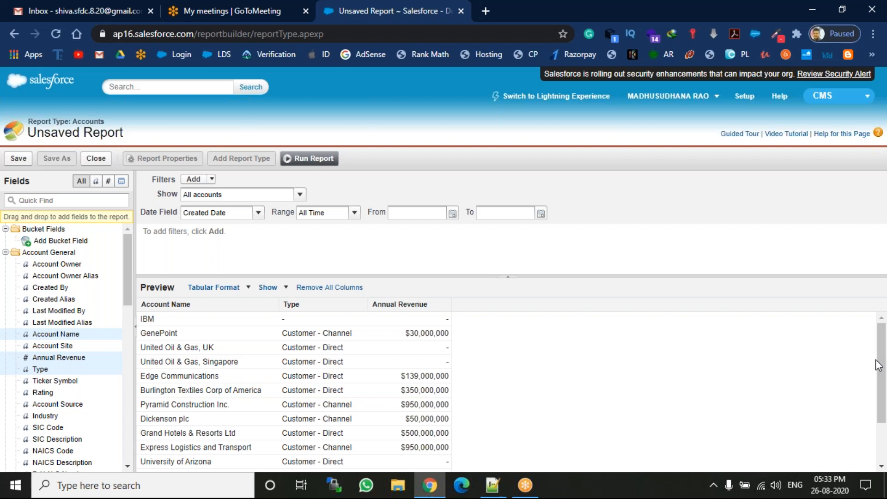
left_click(214, 287)
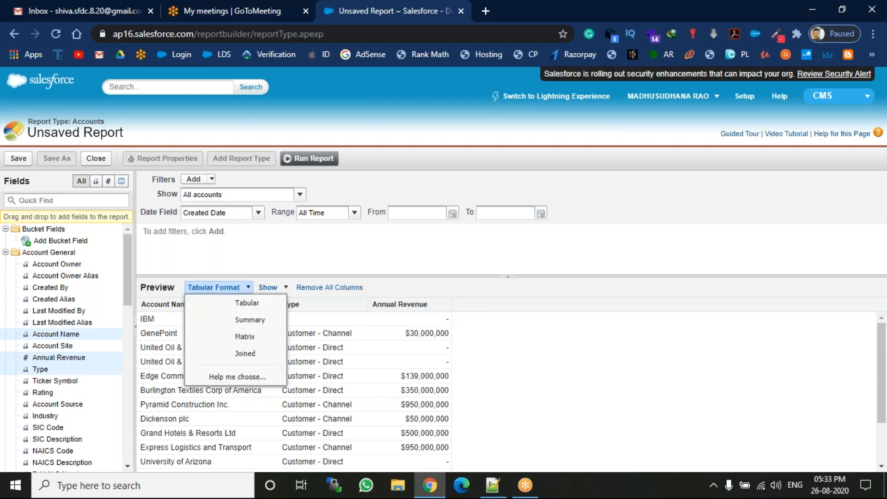
left_click(225, 354)
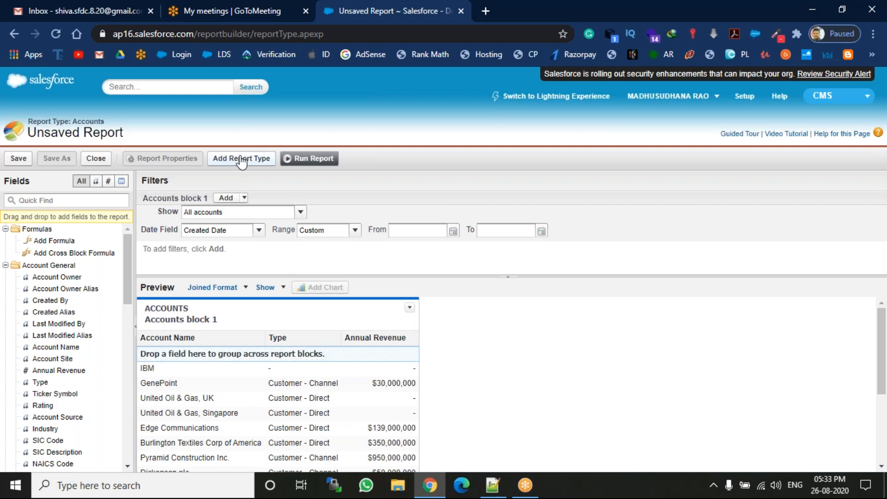
Step: Add the Contacts & Accounts report type from the Accounts & Contacts category as an additional block of the joined report
left_click(240, 161)
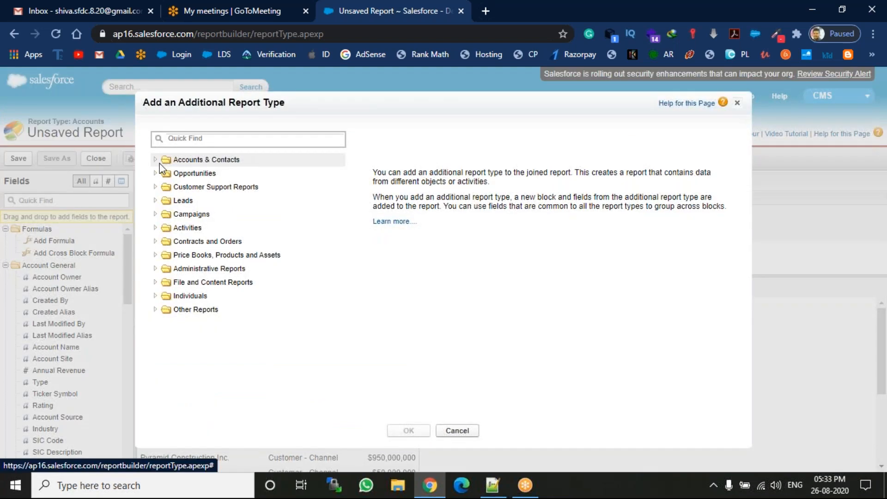
left_click(155, 162)
left_click(194, 173)
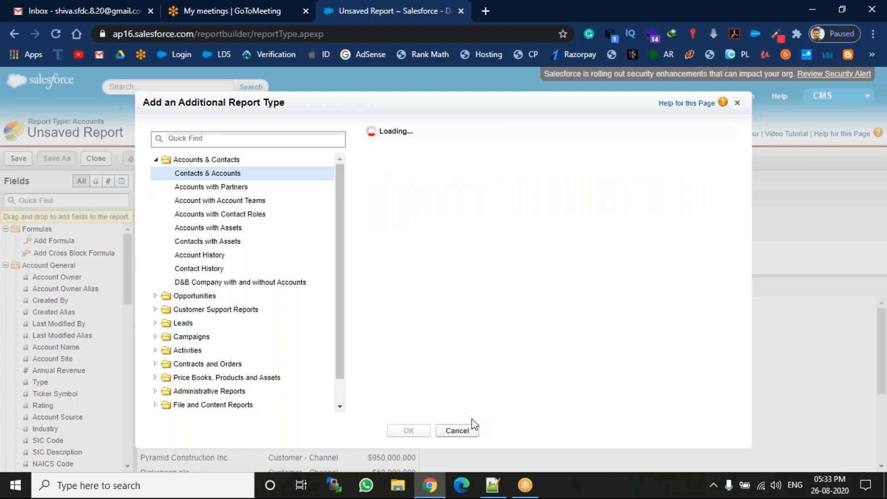
left_click(410, 431)
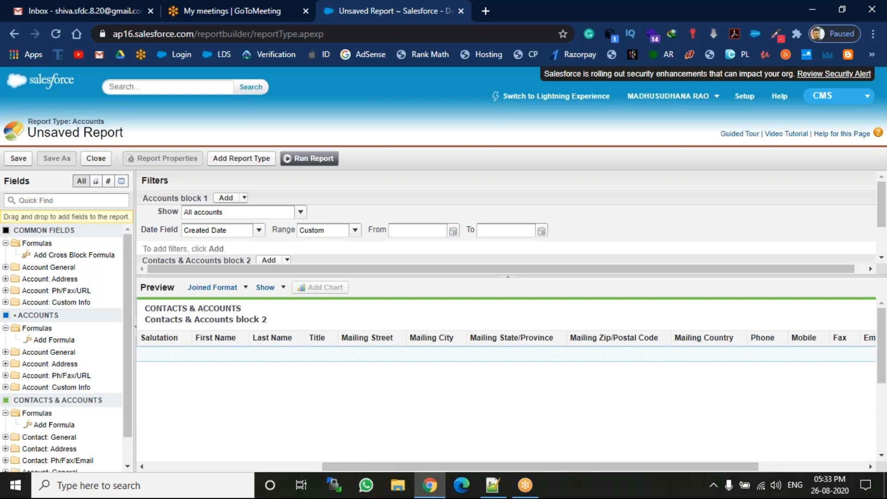
Step: Make the Contacts & Accounts block show My contacts with the Created Date range All Time
left_click_drag(886, 207, 886, 243)
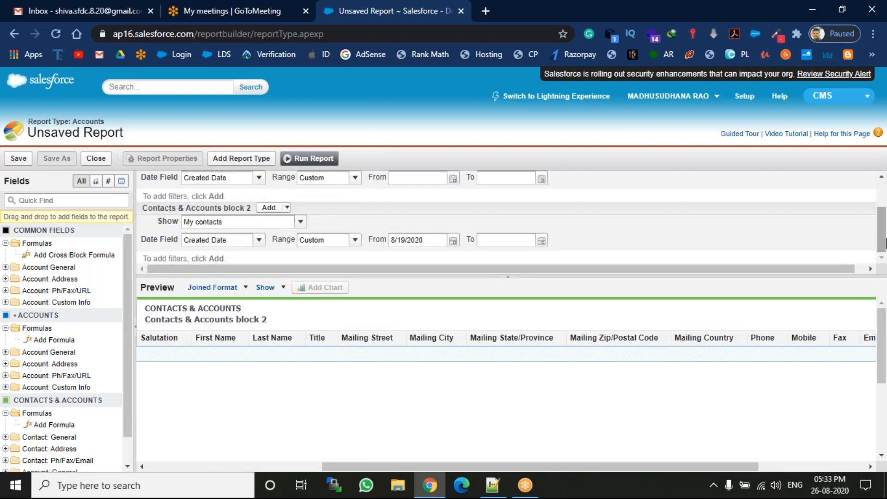
left_click(301, 223)
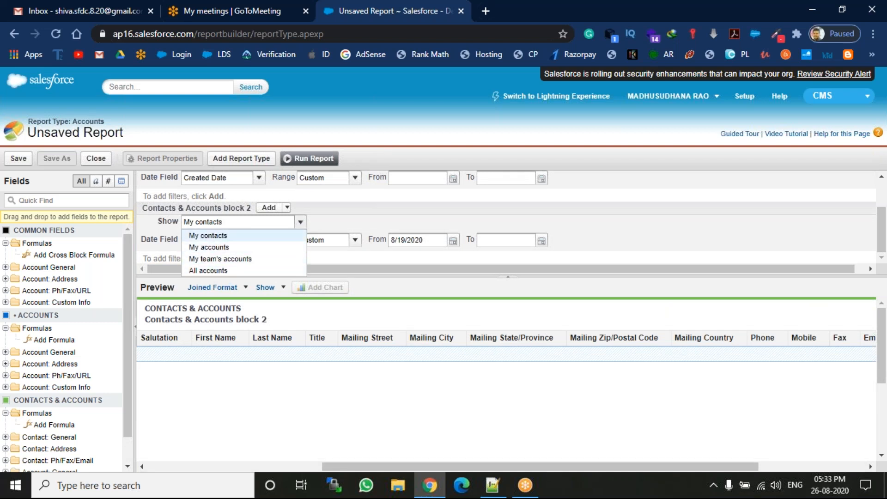
left_click(209, 236)
left_click(355, 241)
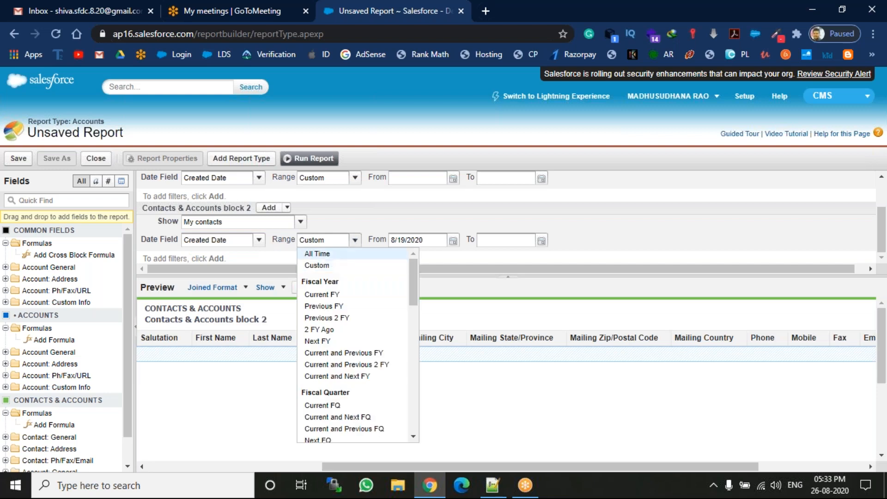
left_click(331, 252)
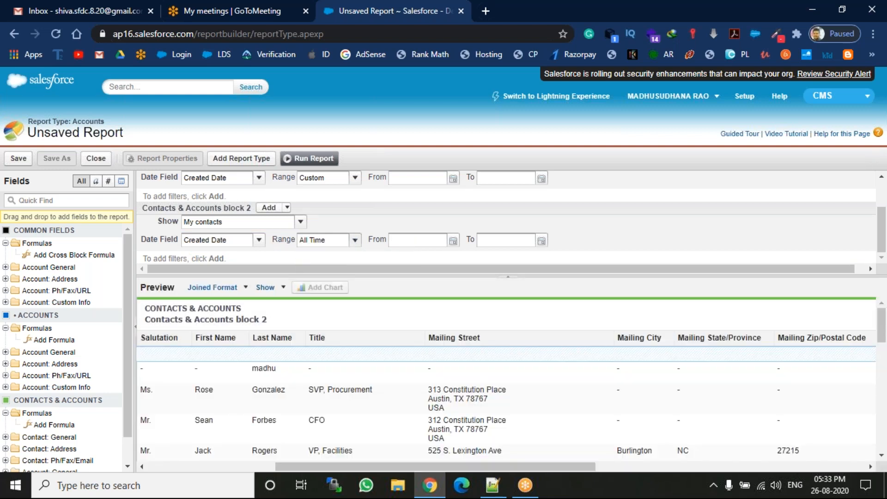
Step: Group both report blocks by the common Account: Address field Billing Country
left_click_drag(883, 333, 883, 436)
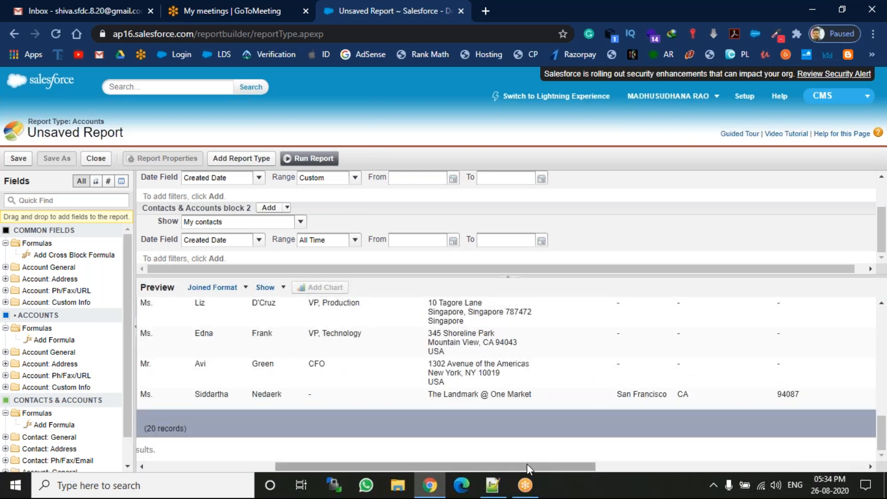
left_click_drag(527, 464, 355, 442)
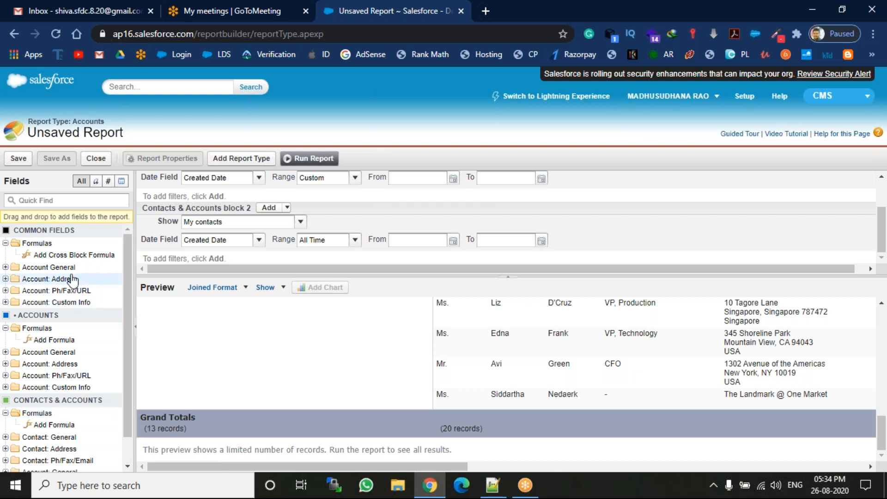
left_click(6, 279)
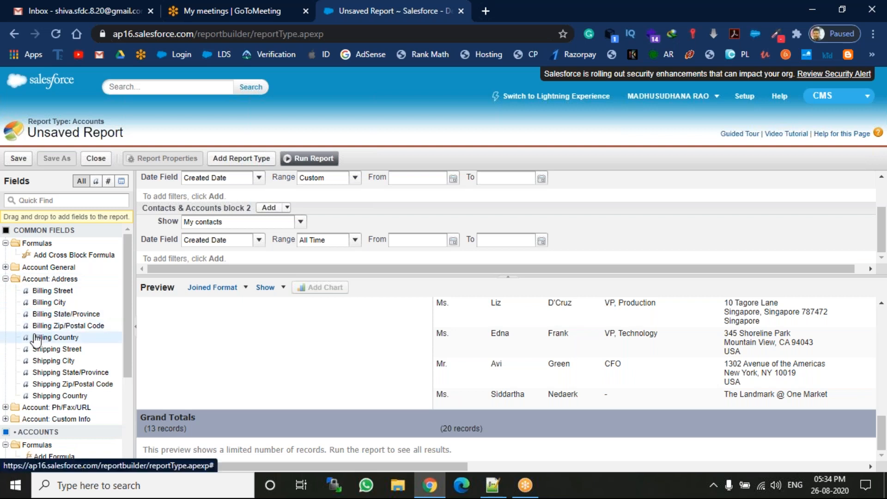
left_click_drag(35, 339, 101, 319)
left_click_drag(883, 443, 879, 301)
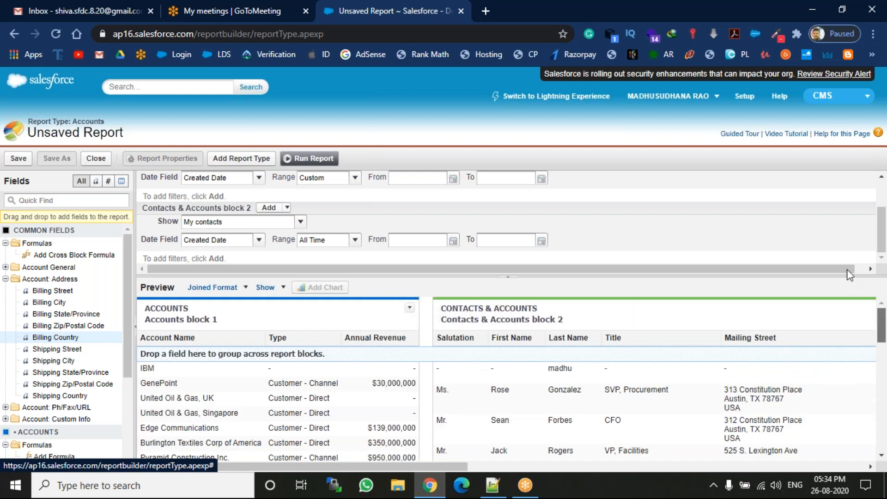
left_click_drag(57, 341, 170, 358)
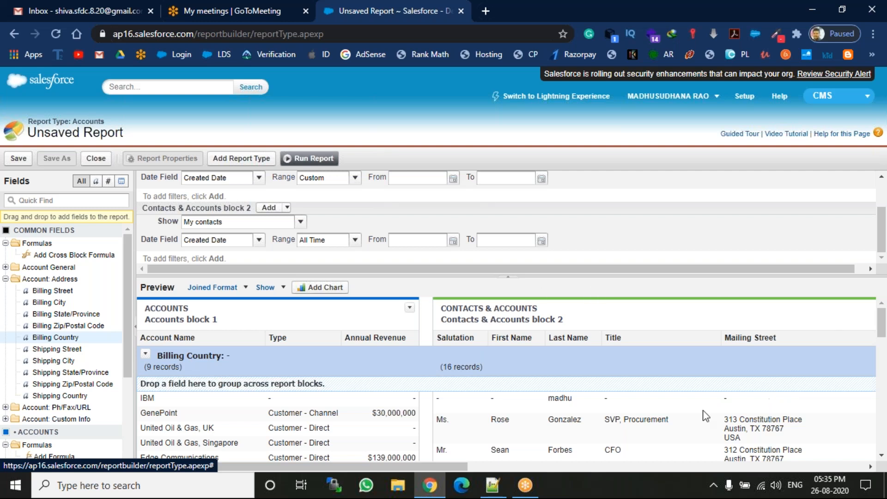
Step: Collapse the fields and filters areas and examine the records grouped by Billing Country down to the grand totals
left_click(136, 332)
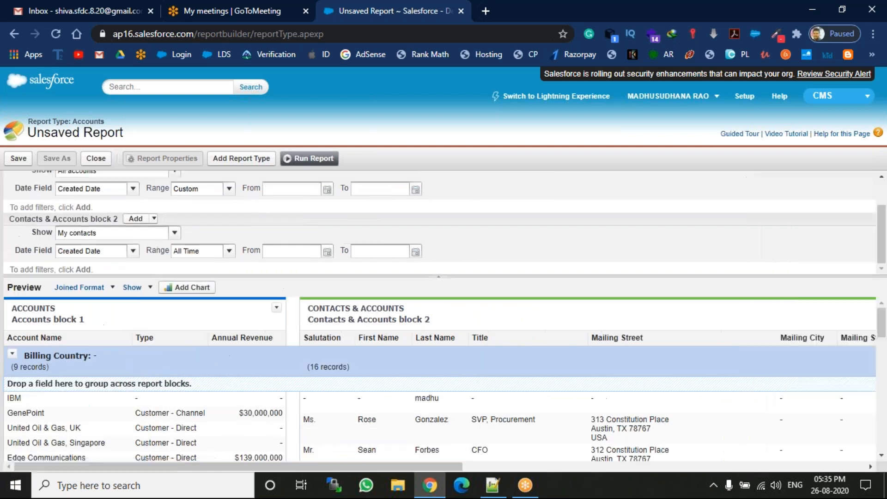
left_click(438, 278)
left_click_drag(886, 253, 886, 382)
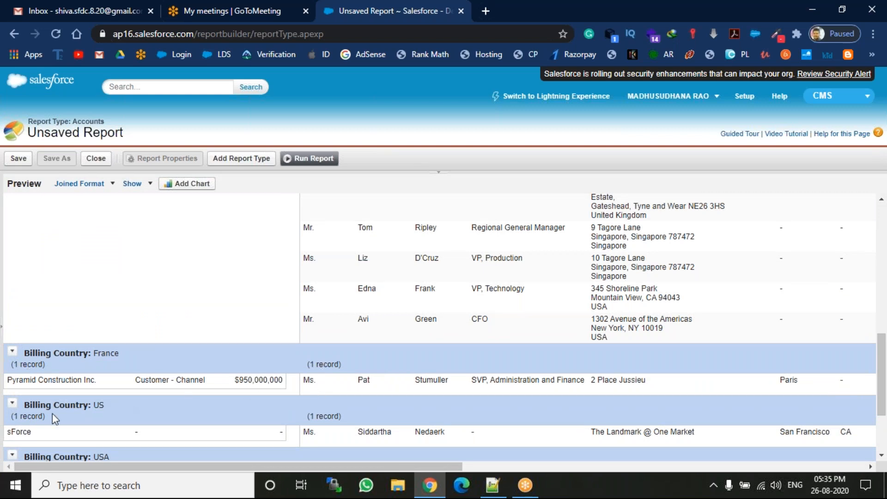
left_click_drag(881, 391, 886, 428)
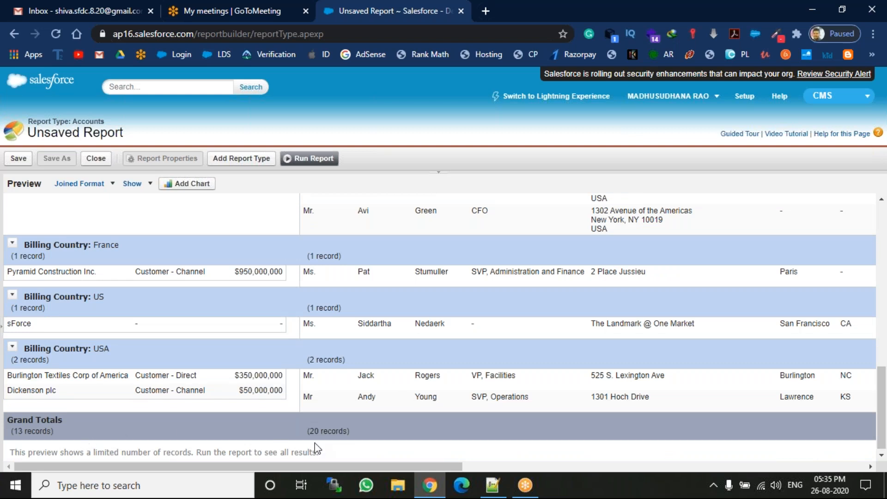
left_click_drag(886, 400, 886, 236)
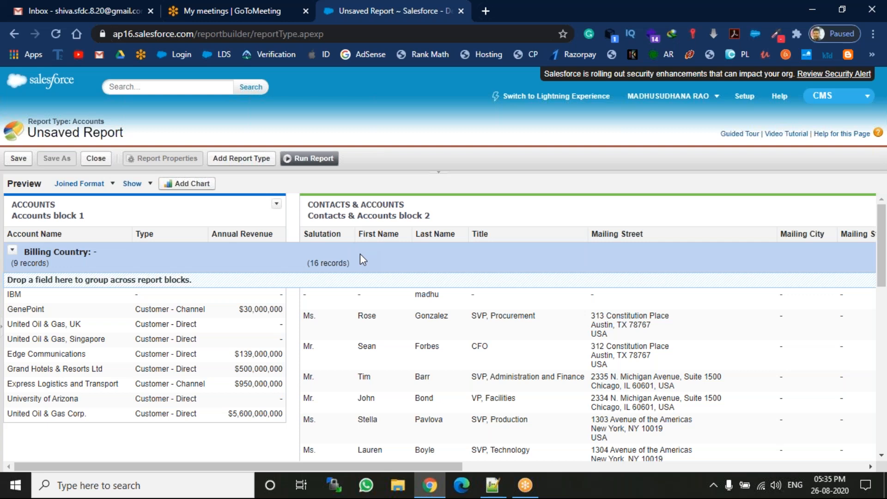
Step: Add a donut chart to the report with Accounts block 1 - Record Count as values and Billing Country as wedges
left_click(186, 185)
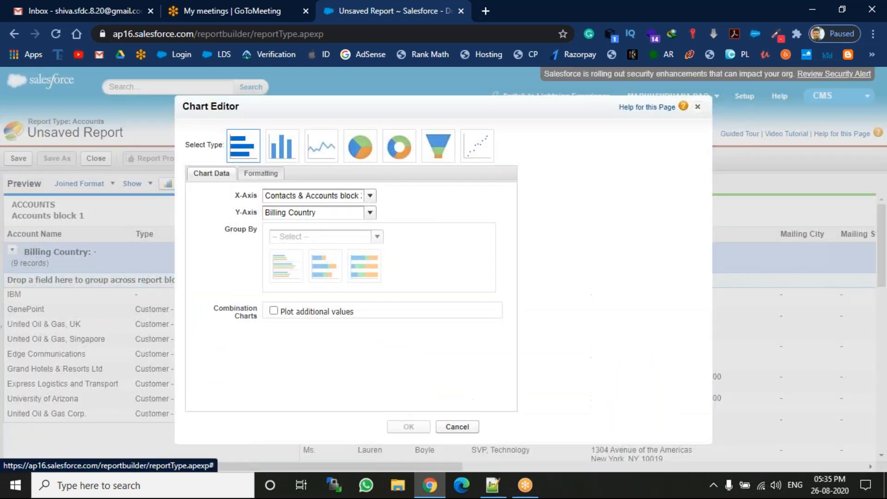
left_click(411, 151)
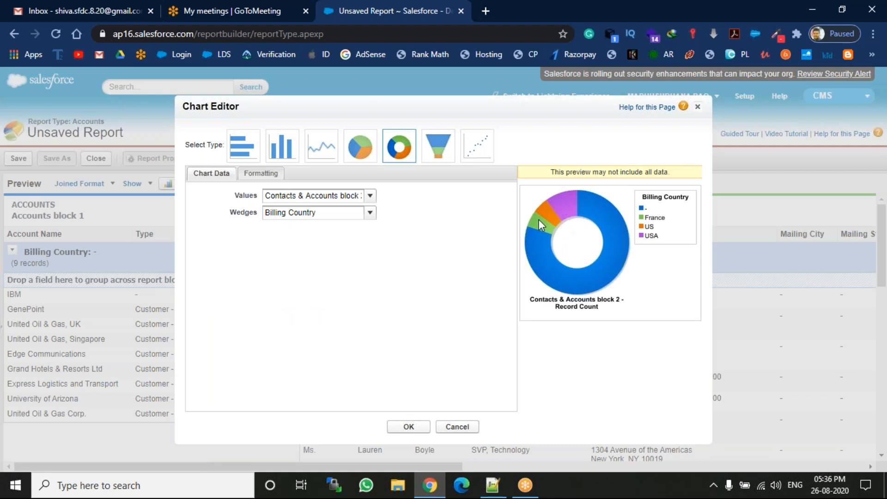
left_click(370, 215)
left_click(370, 215)
left_click(370, 195)
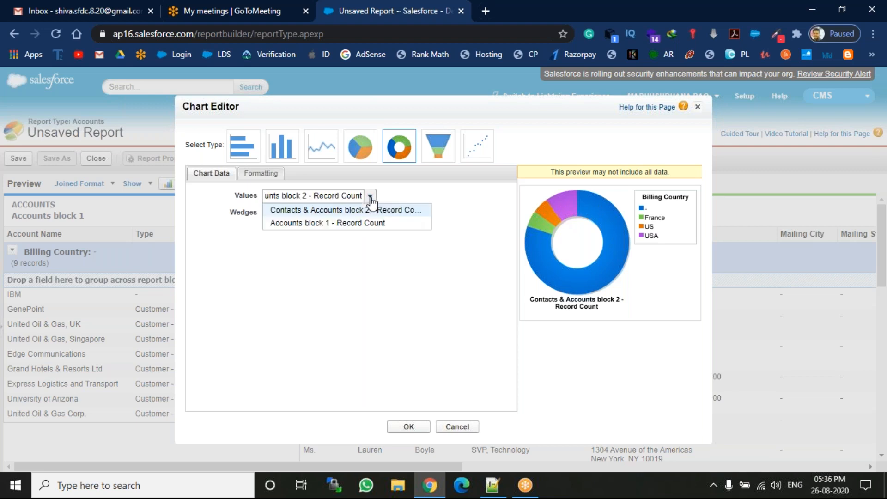
left_click(328, 224)
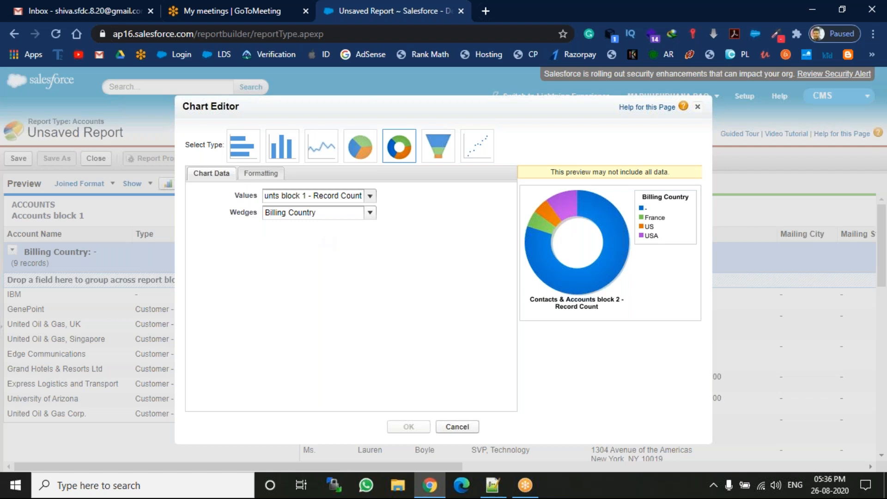
left_click(369, 215)
left_click(369, 215)
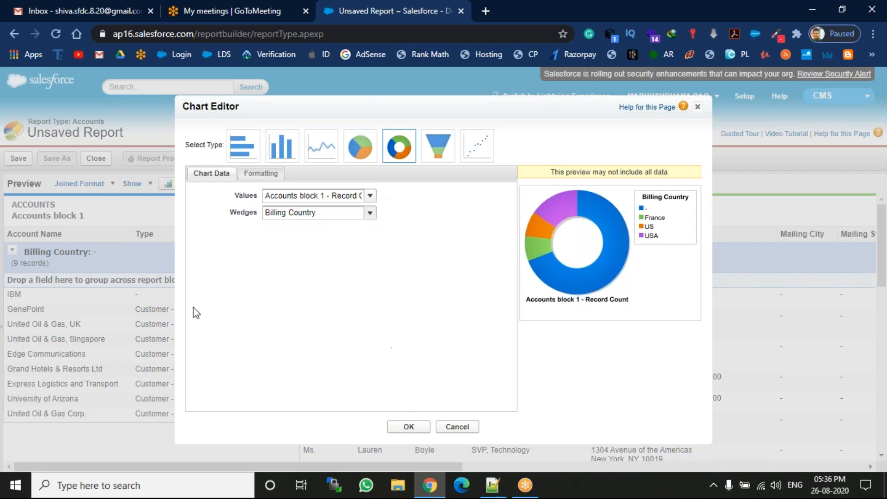
left_click(408, 428)
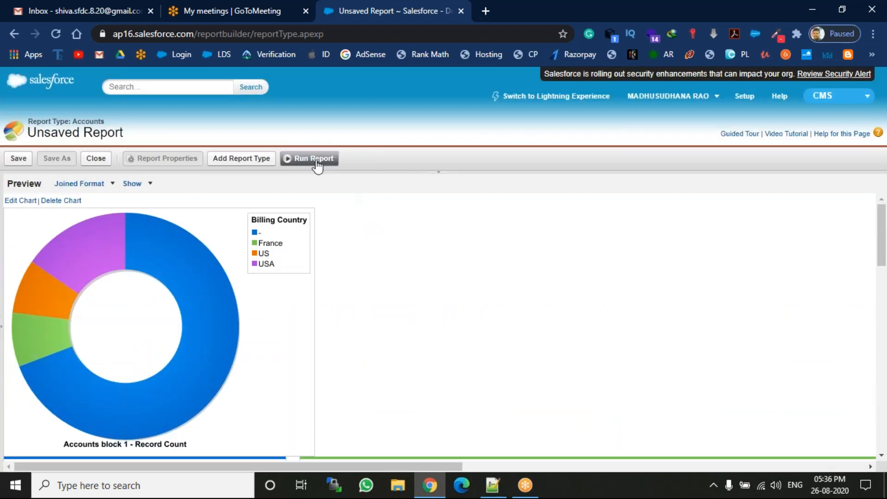
Step: Run the joined report and save it as "joined" in the My Personal Custom Reports folder
left_click(317, 162)
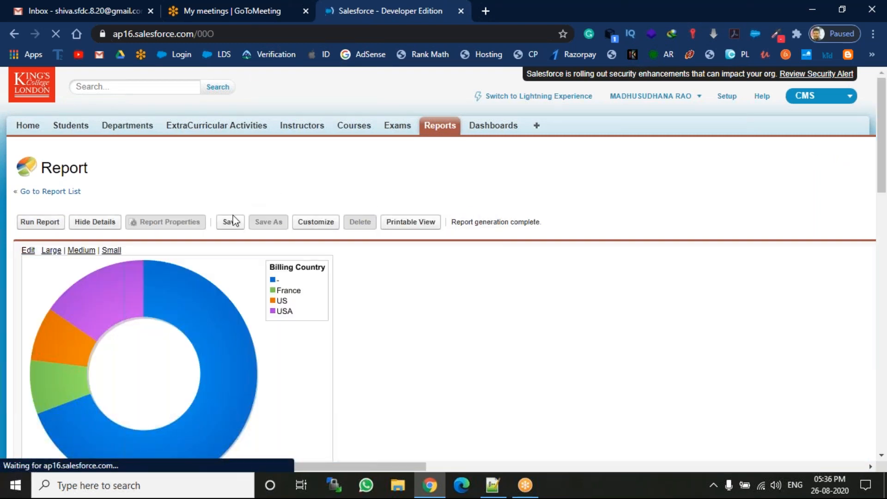
left_click(231, 222)
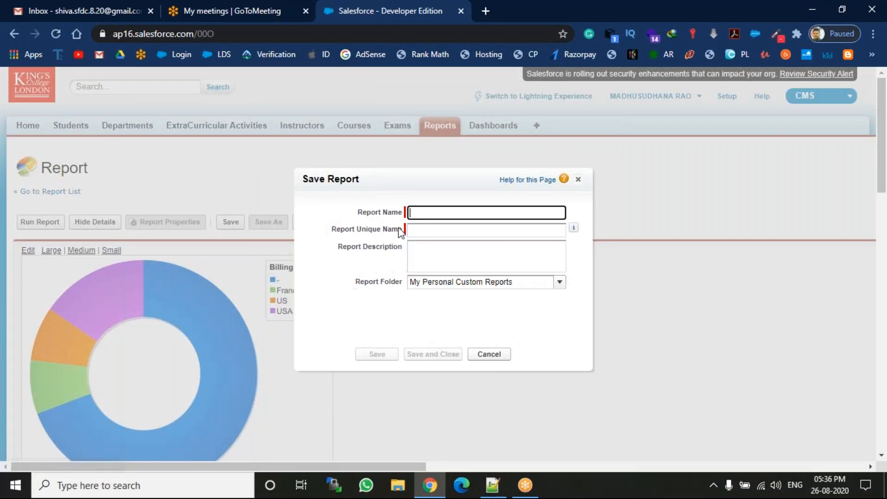
type("joined")
key("Tab")
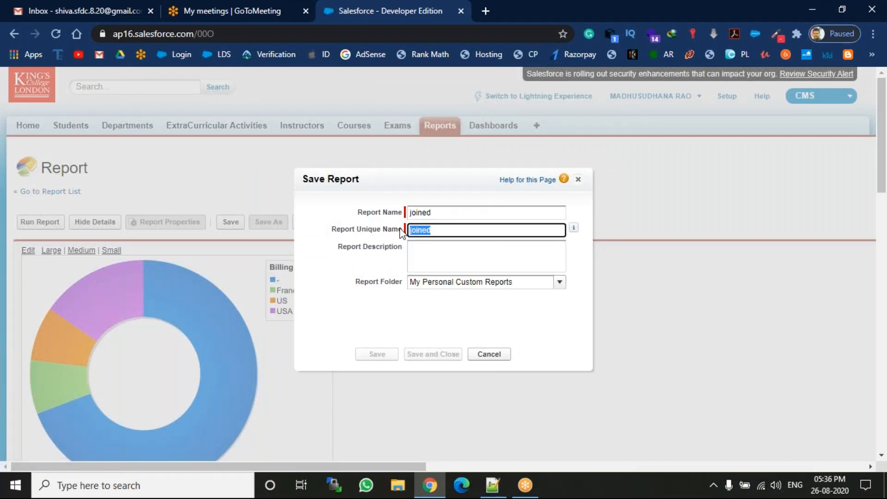
left_click(369, 355)
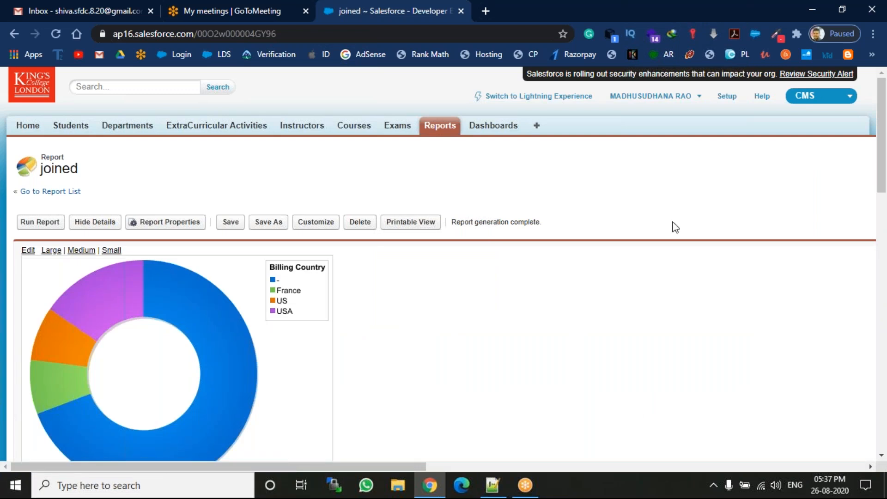
Step: Return to the reports list and create a new dashboard, declining the guided tour
mouse_move(882, 121)
left_mouse_down()
mouse_move(885, 236)
mouse_move(885, 122)
left_mouse_up()
left_click(438, 134)
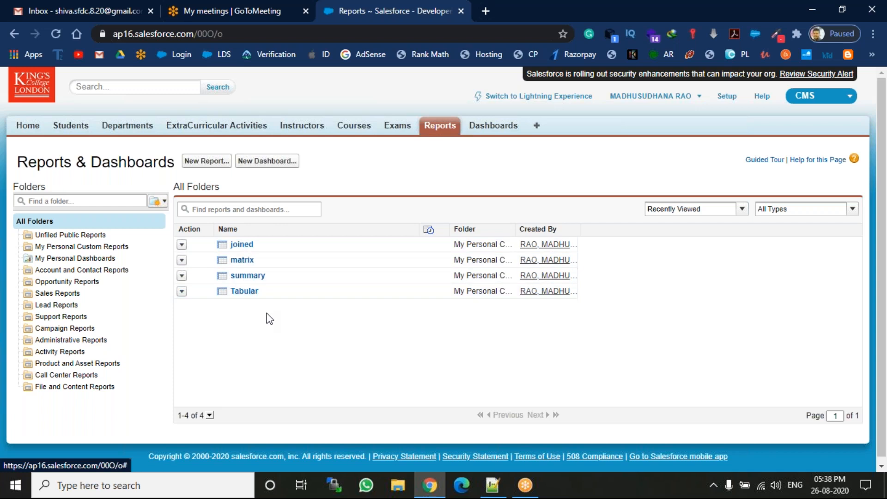
left_click(268, 162)
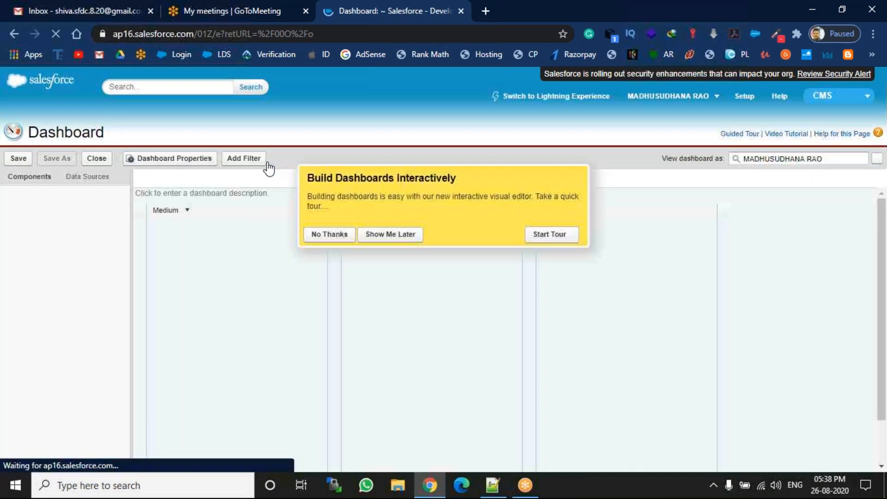
left_click(324, 236)
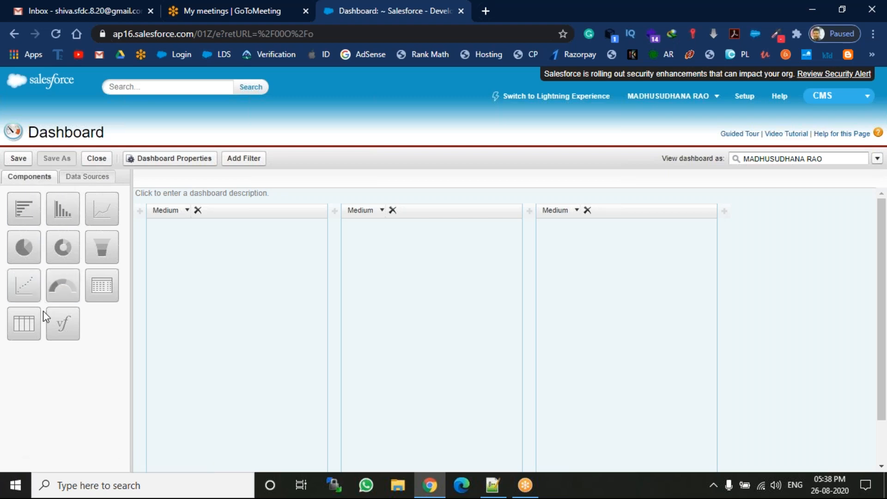
Step: Place the summary, matrix and joined reports from My Personal Custom Reports as data sources in the first, second and third dashboard columns
left_click(76, 177)
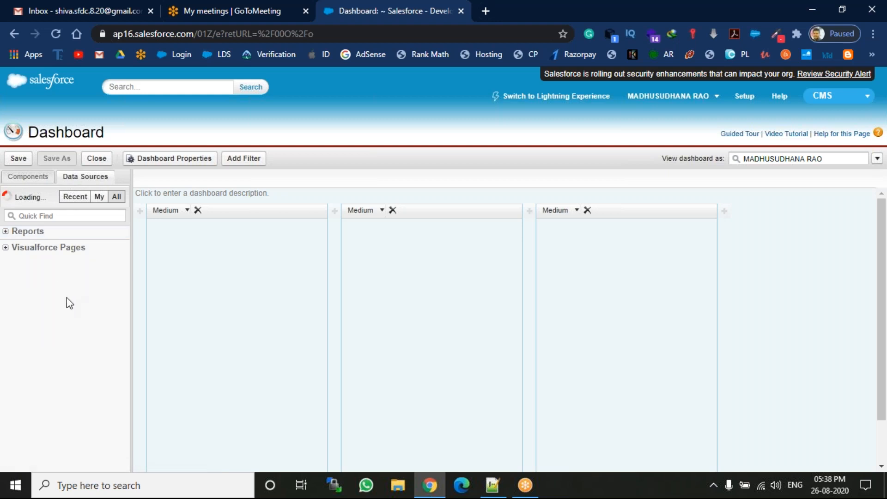
left_click(6, 232)
left_click(15, 255)
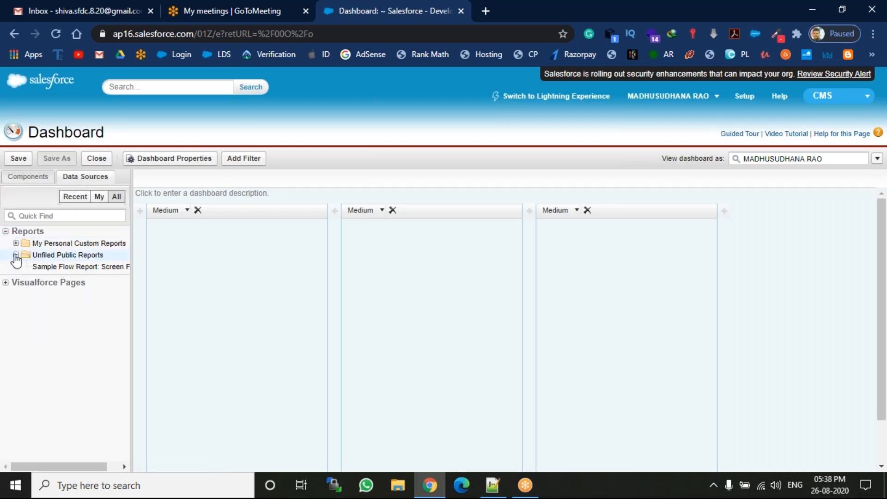
left_click(16, 243)
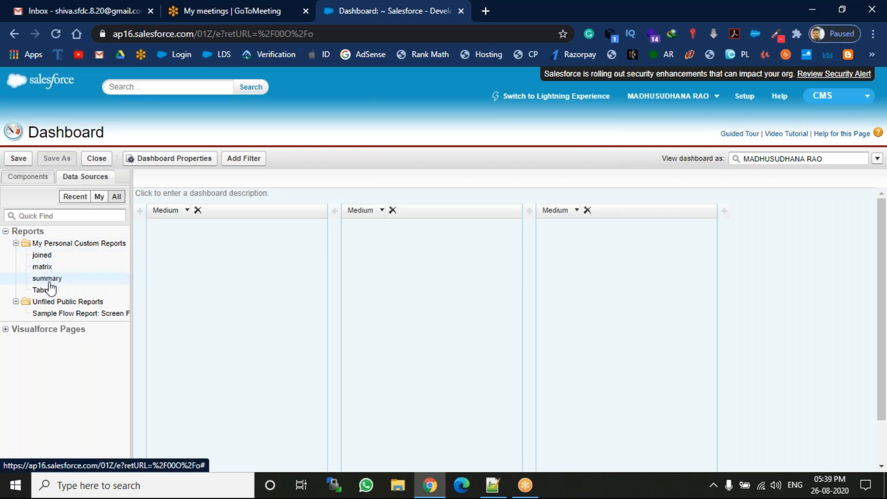
left_click_drag(49, 282, 351, 277)
left_click_drag(52, 253, 615, 266)
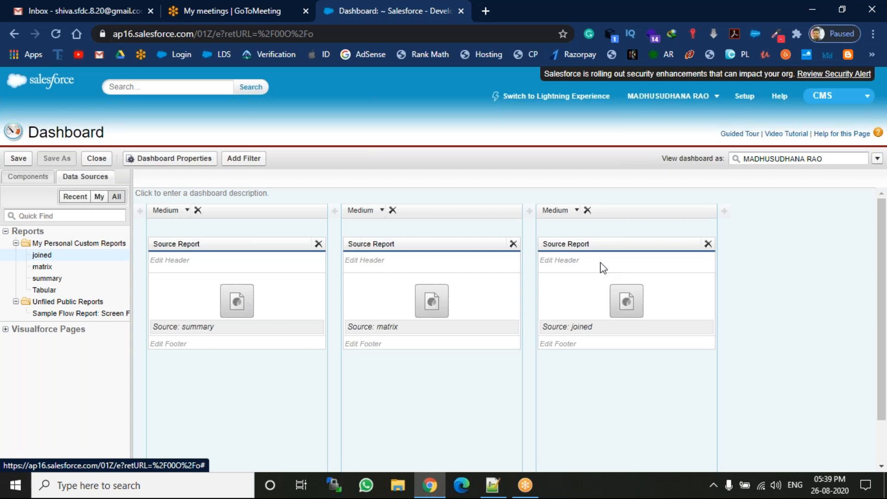
Step: Assign a donut chart to the summary source, a vertical bar chart to matrix and a horizontal bar chart to joined
left_click(29, 177)
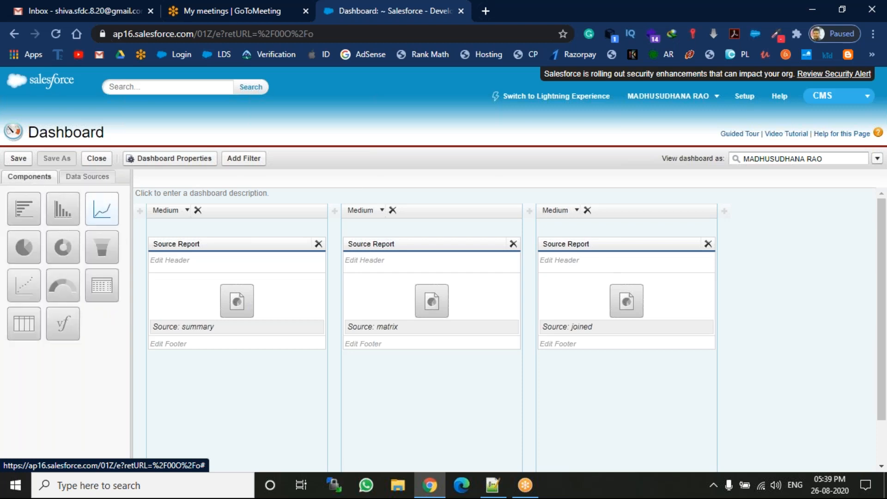
left_click_drag(63, 248, 245, 279)
left_click_drag(209, 252, 179, 286)
left_click_drag(63, 209, 430, 296)
left_click_drag(24, 212, 606, 306)
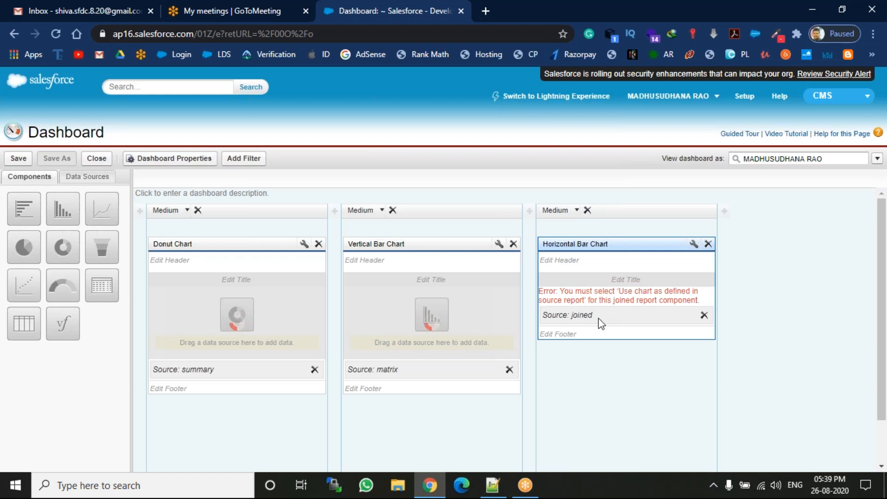
Step: Set the joined report component to use the chart as defined in its source report
left_click(691, 245)
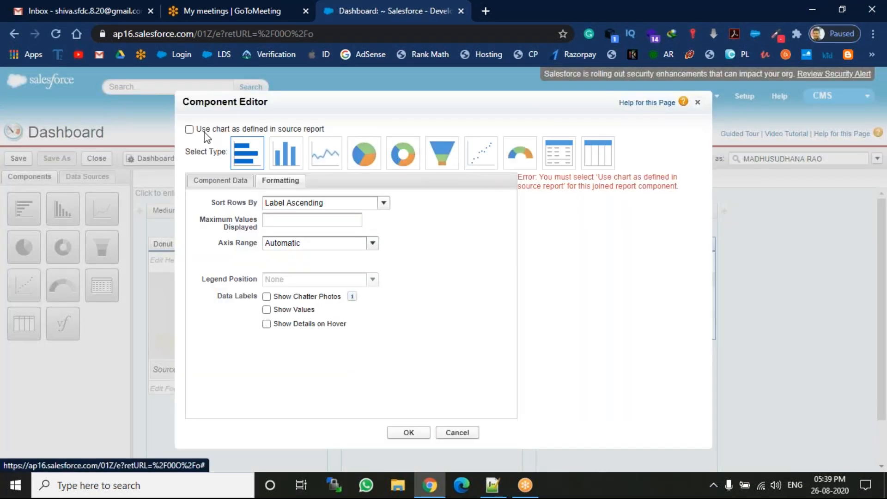
left_click(189, 129)
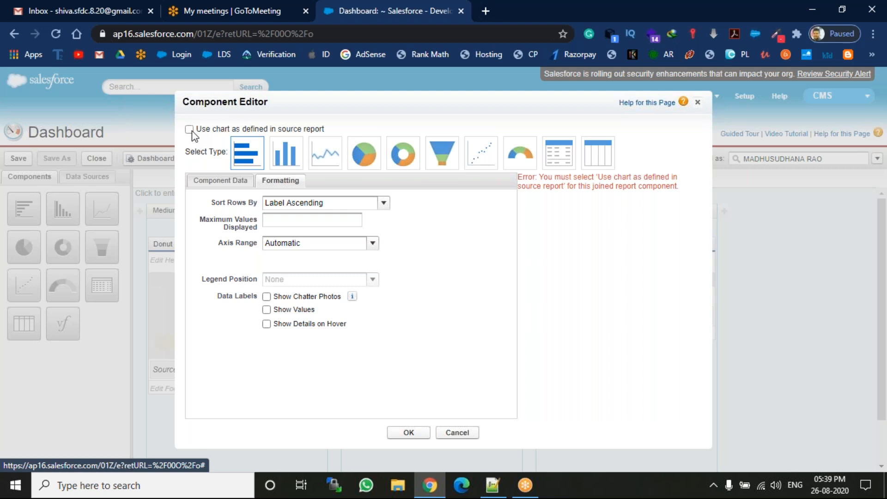
left_click(407, 435)
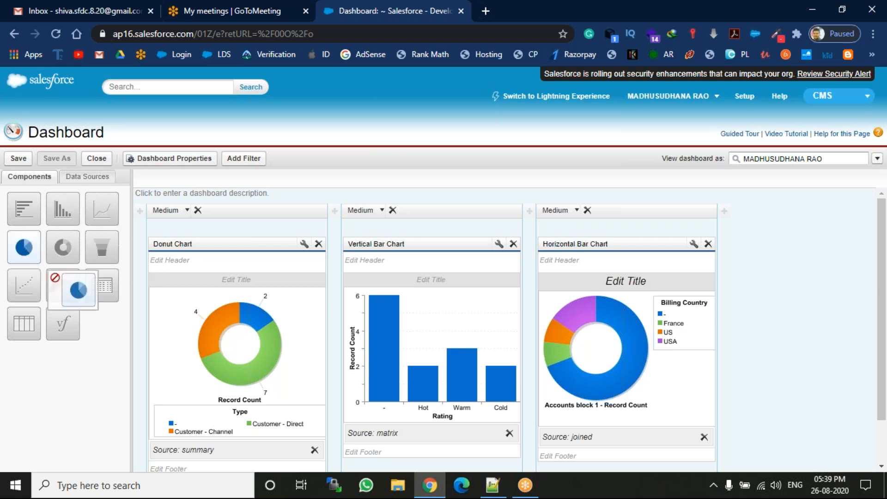
Step: Change the summary component to a pie chart and the matrix component to a funnel chart
left_click_drag(24, 253, 236, 277)
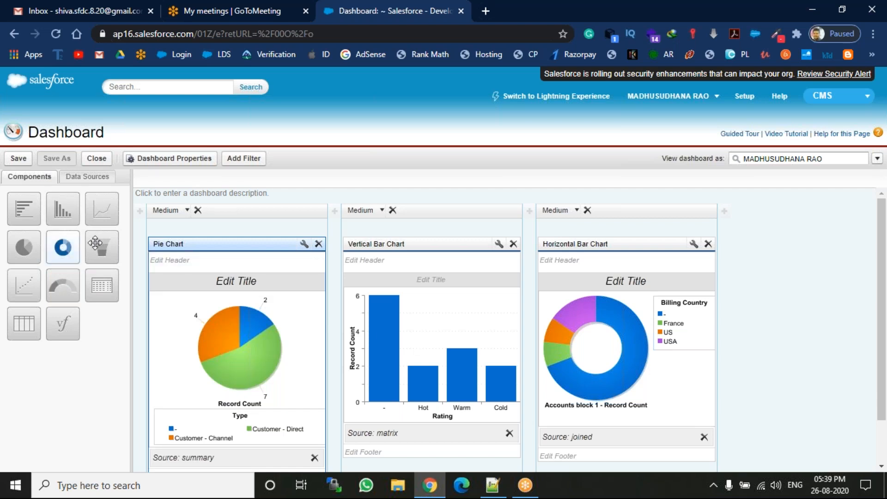
left_click_drag(106, 248, 464, 361)
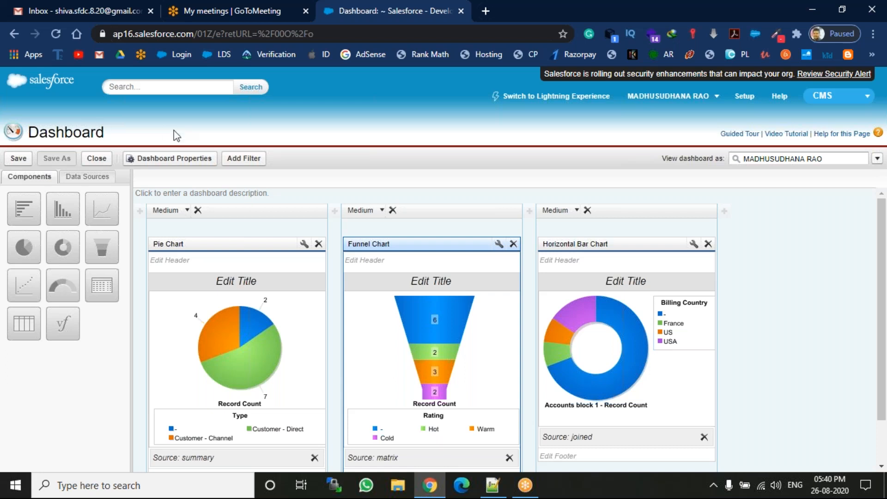
Step: Save the dashboard as "dashboard1" in the My Personal Dashboards folder
left_click(20, 159)
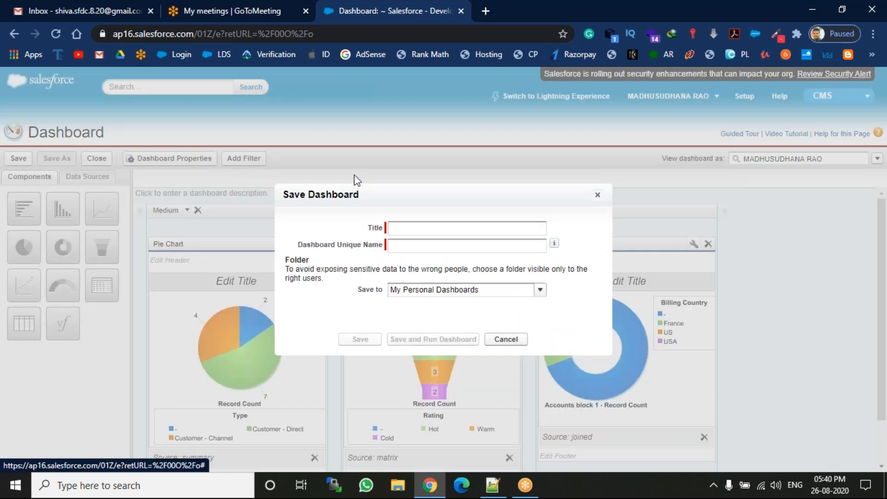
left_click(402, 228)
type("1")
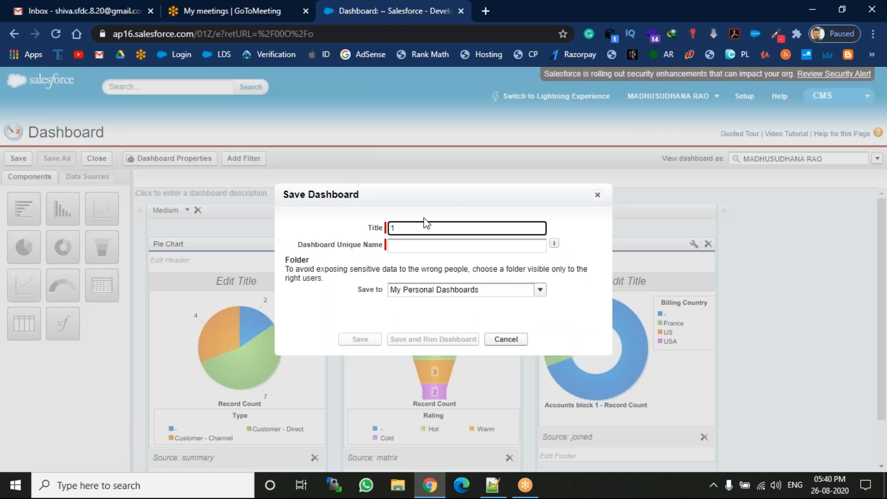
key("BackSpace")
type("dasg")
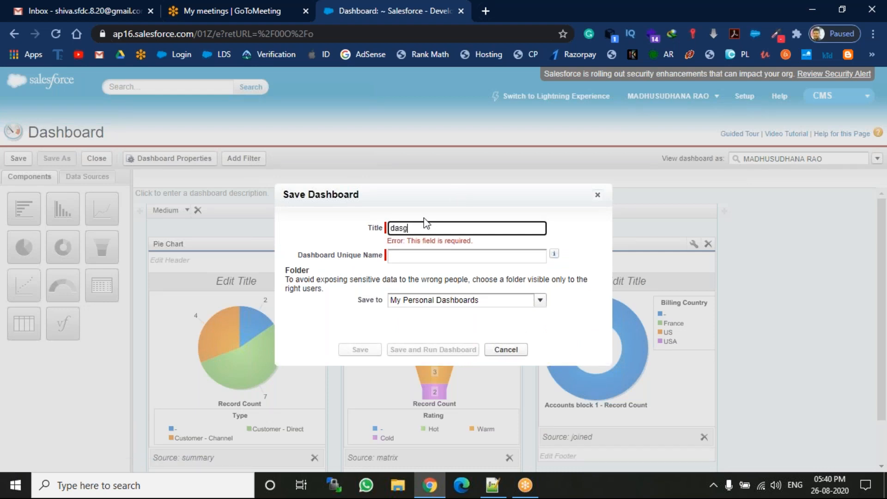
key("BackSpace")
type("hb")
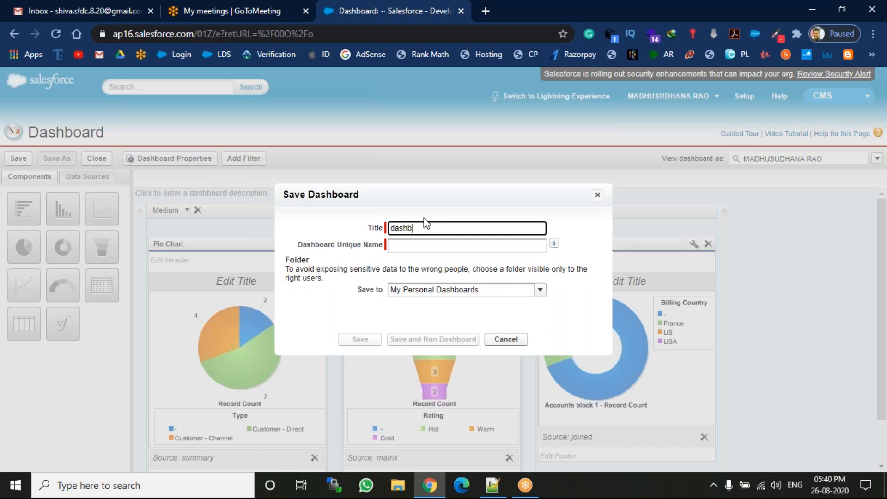
type("oard1")
key("Tab")
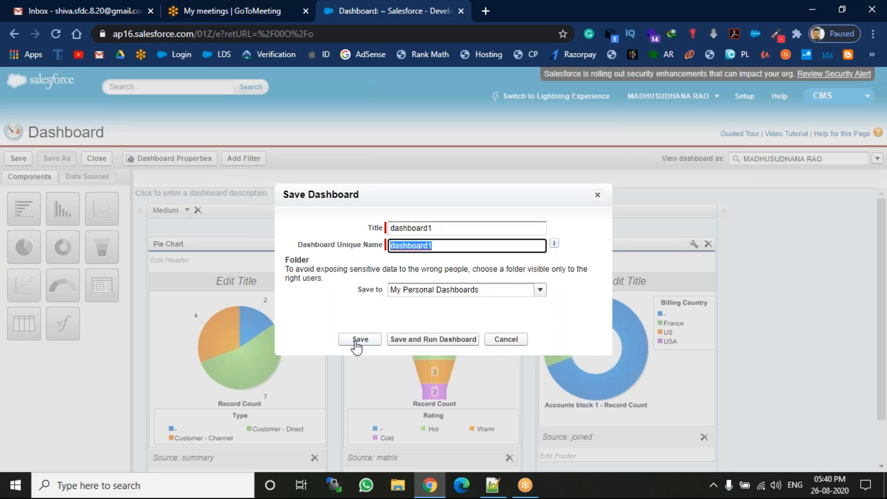
left_click(365, 339)
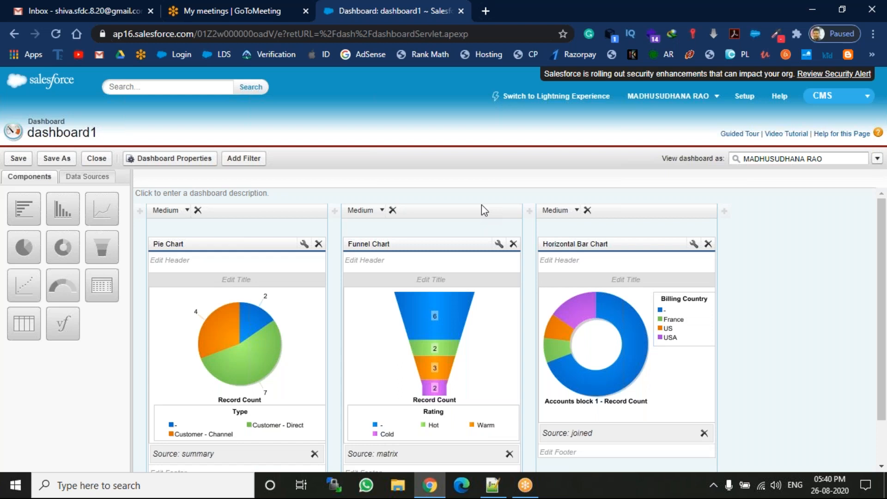
left_click(26, 161)
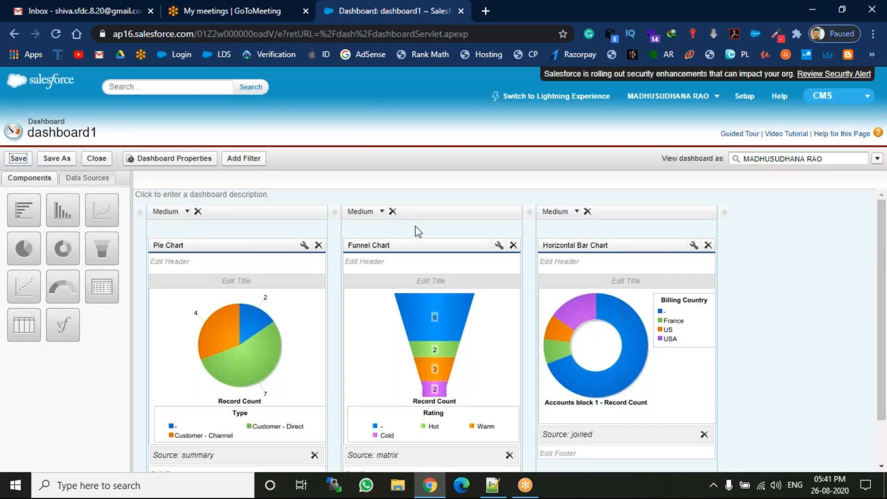
Step: Leave the dashboard editor and view dashboard1 among the CMS app's dashboards, dismissing the Lightning promotion
left_click(751, 98)
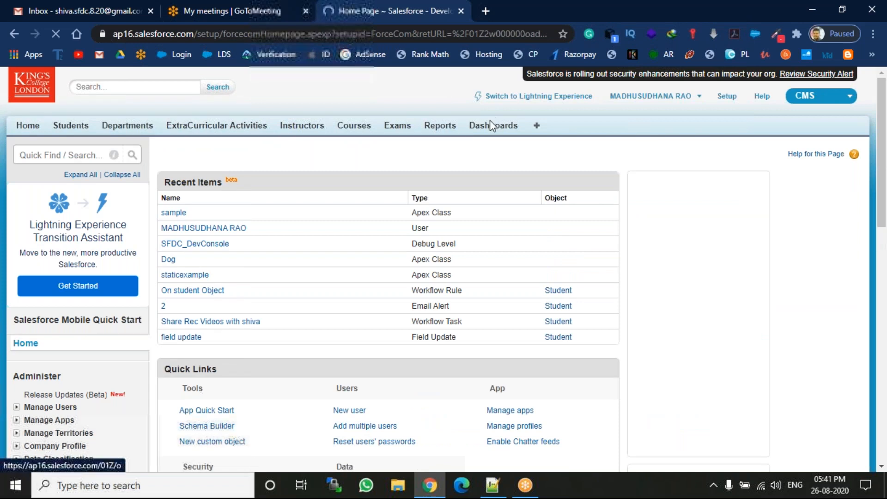
left_click(490, 122)
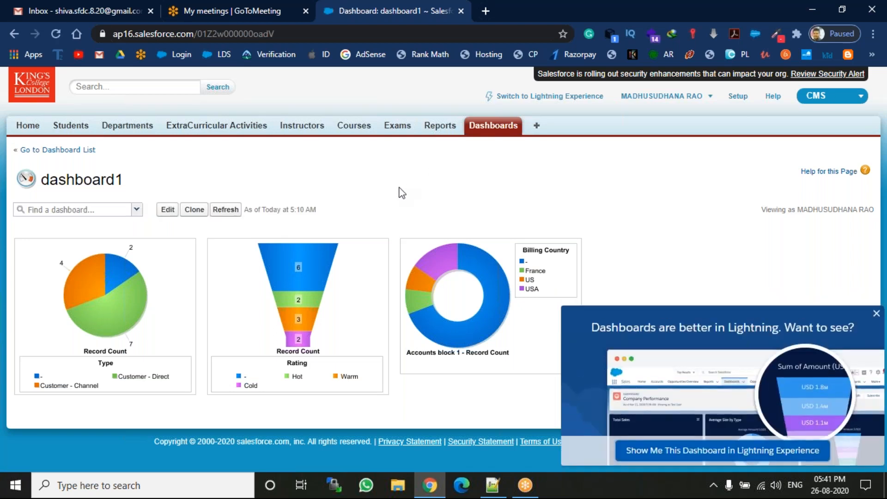
left_click(877, 314)
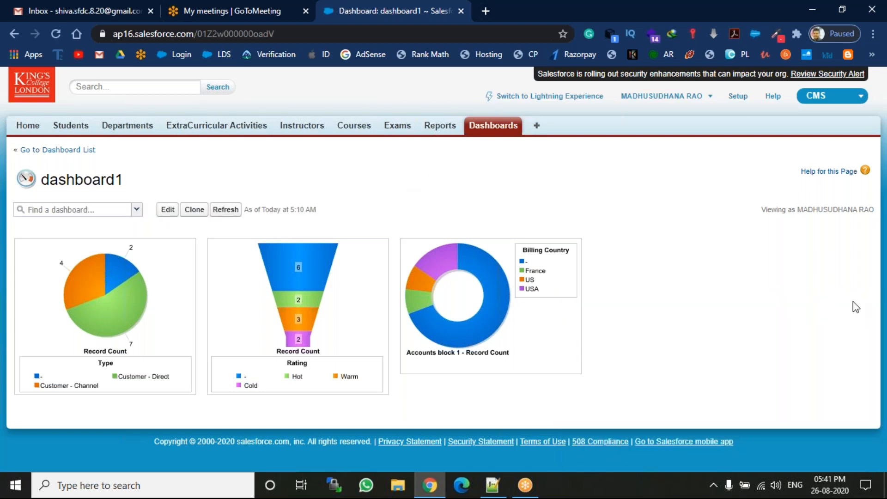
Step: Check the home page, then open the Home Page Layouts list in the setup area's Home customization settings
left_click(20, 130)
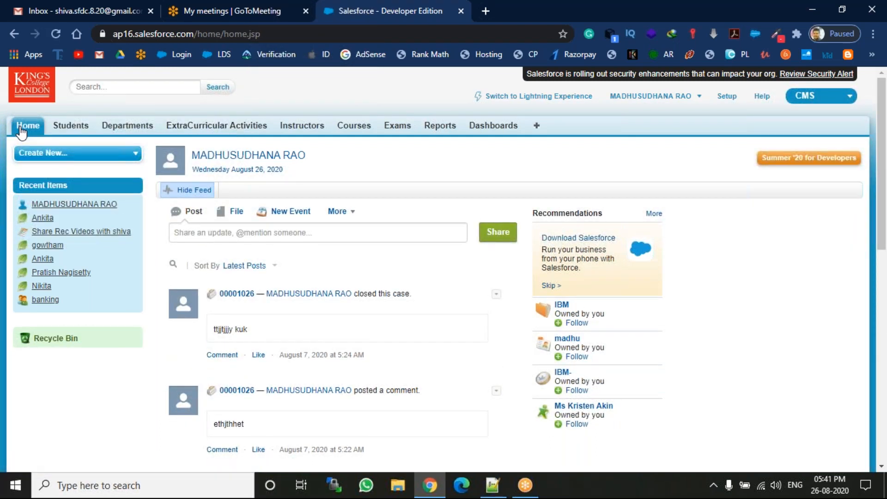
left_click(727, 98)
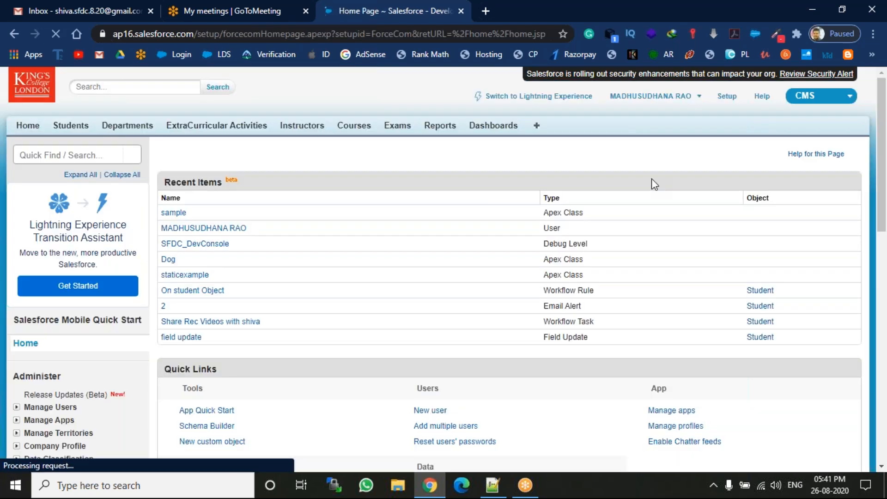
left_click_drag(886, 150, 886, 334)
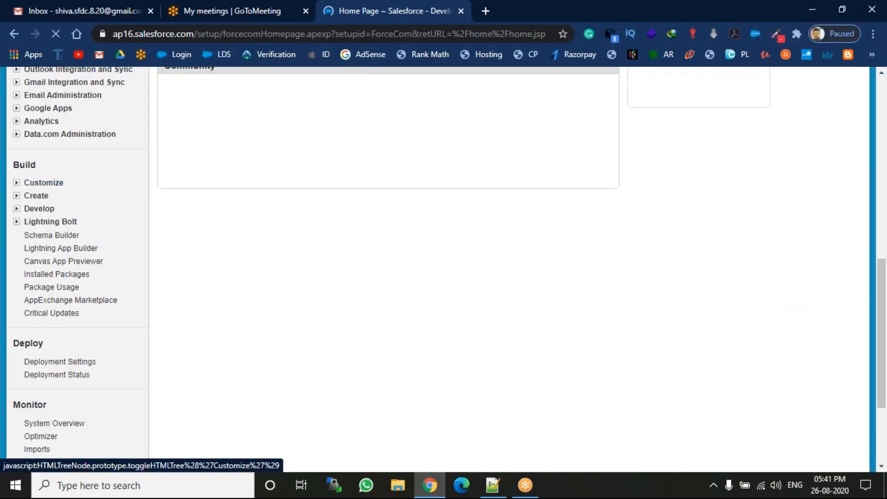
left_click(17, 183)
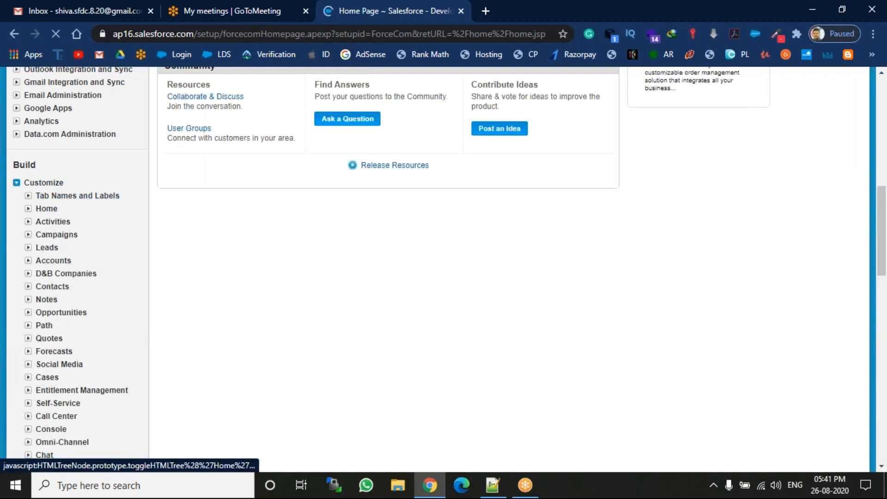
left_click(28, 208)
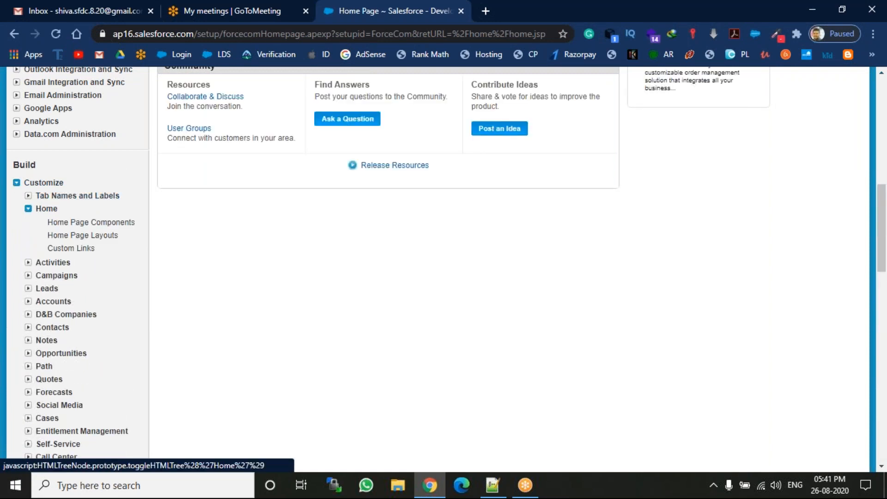
left_click(78, 236)
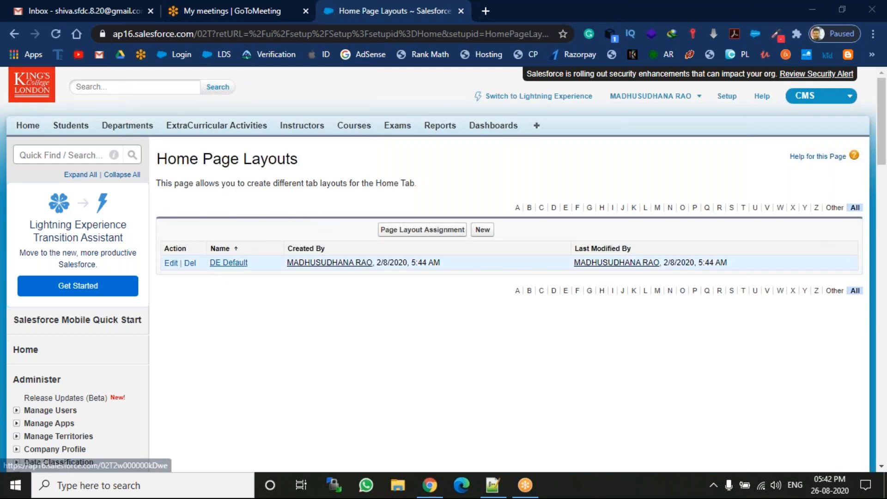
Step: Add Dashboard Snapshot to the DE Default home layout, move it to the top of the wide column and save
left_click(171, 263)
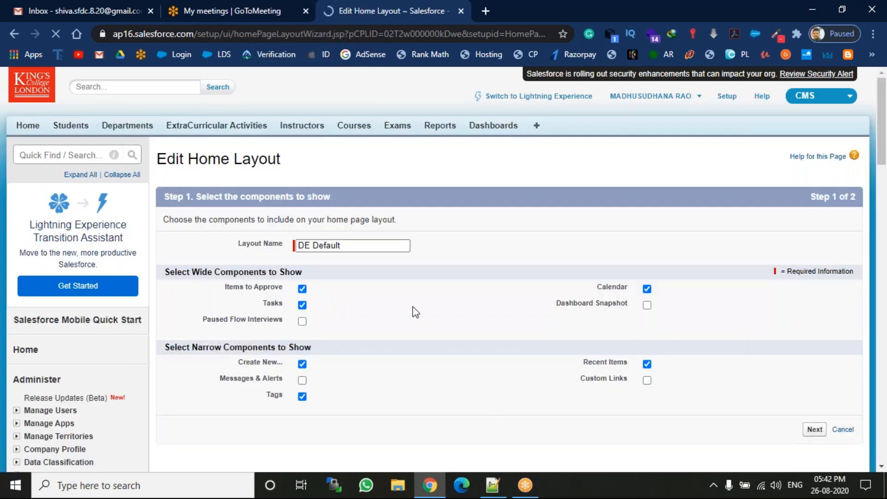
left_click(647, 305)
left_click(816, 429)
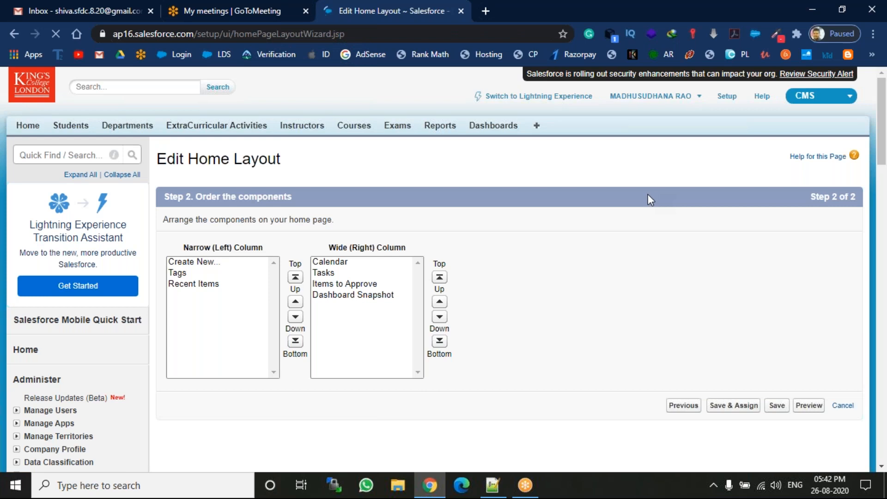
left_click(345, 296)
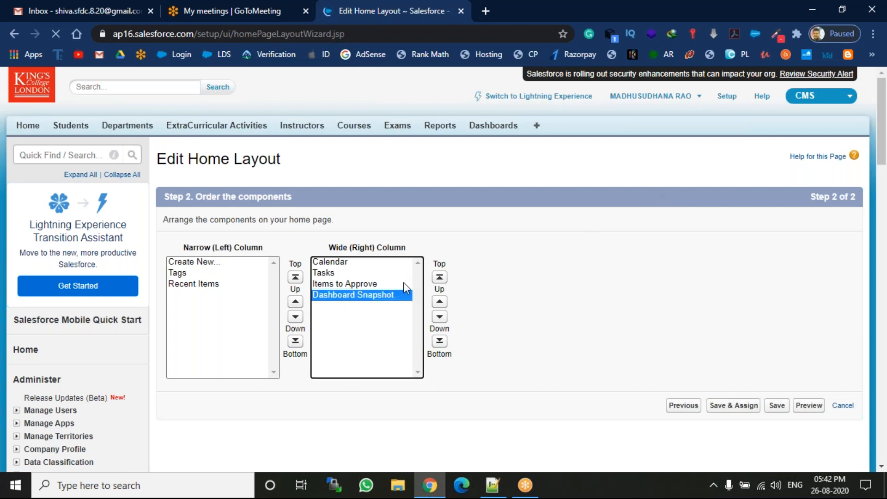
left_click(440, 278)
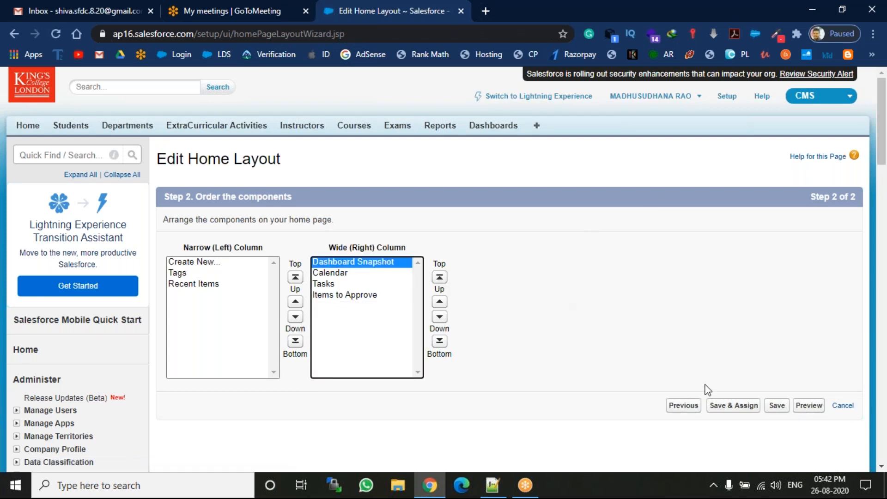
left_click(785, 410)
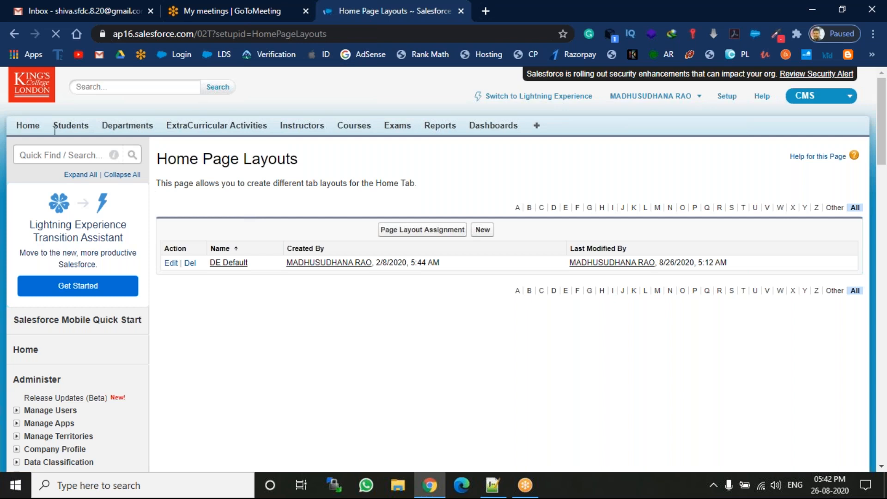
Step: View the home page and examine its dashboard section and charts
left_click(24, 129)
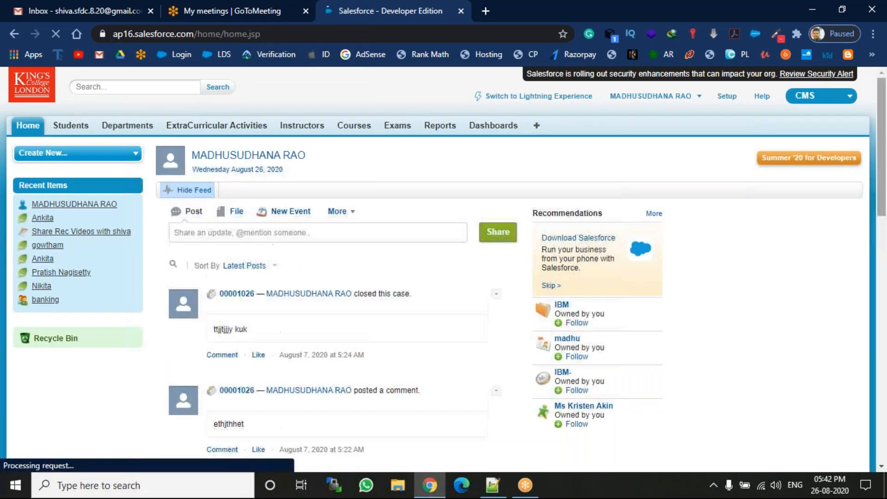
scroll(885, 275, "down", 10)
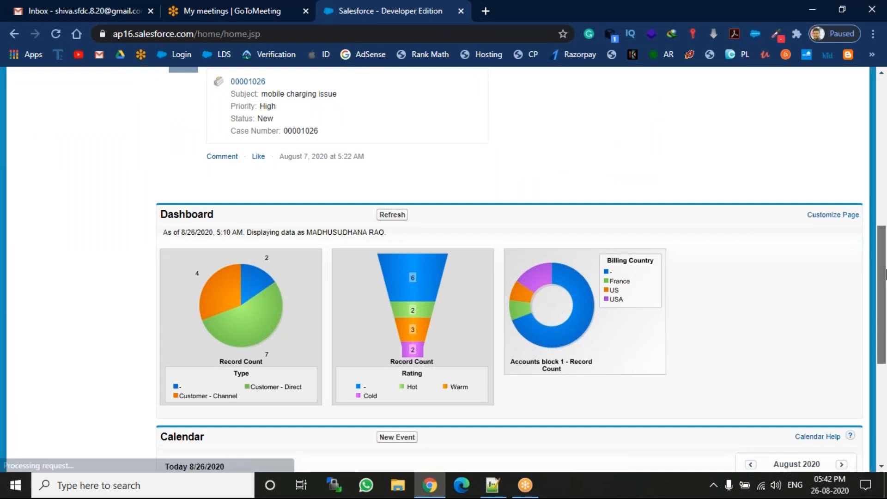
left_click_drag(886, 275, 886, 294)
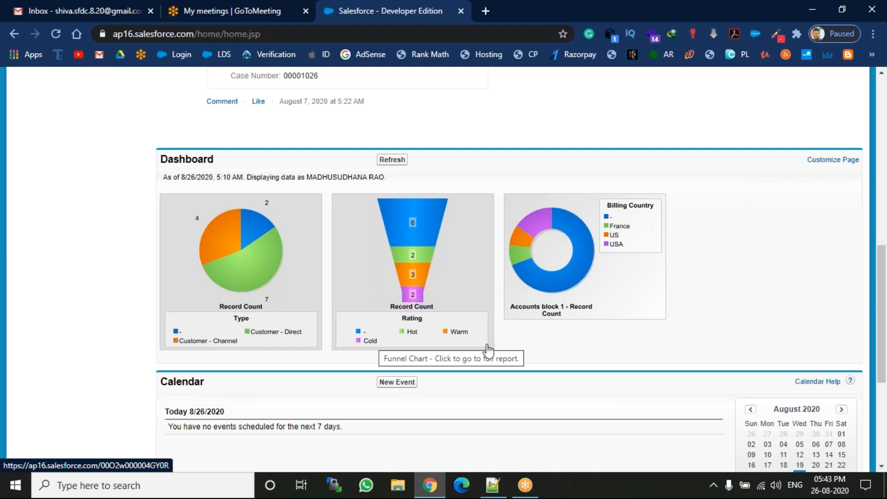
left_click_drag(882, 332, 882, 155)
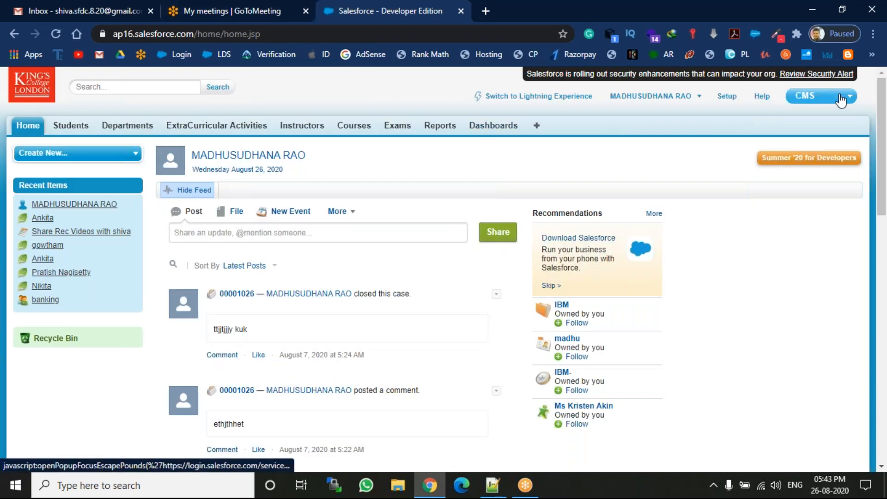
Step: Open the Sales app in a new browser tab and switch to it
left_click(814, 96)
middle_click(775, 123)
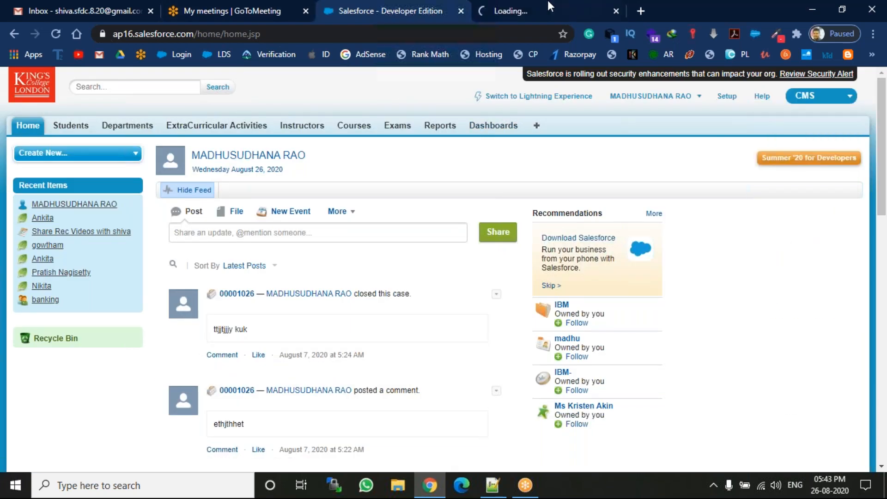
left_click(549, 5)
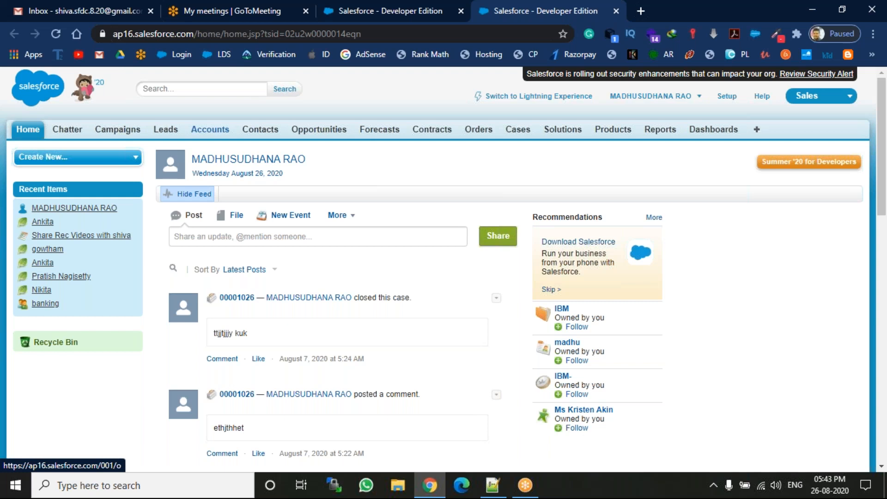
Step: Create a new account with the suggested two-person account name, set its rating to Hot and save the record
left_click(210, 131)
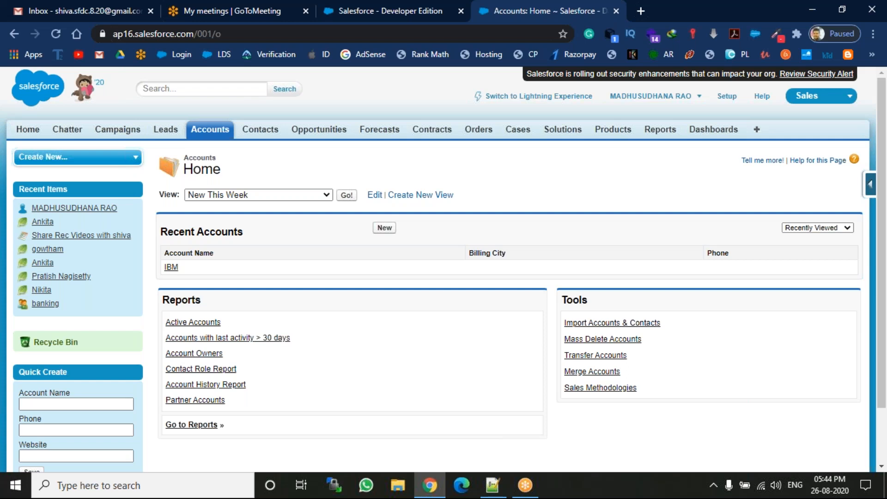
left_click(384, 228)
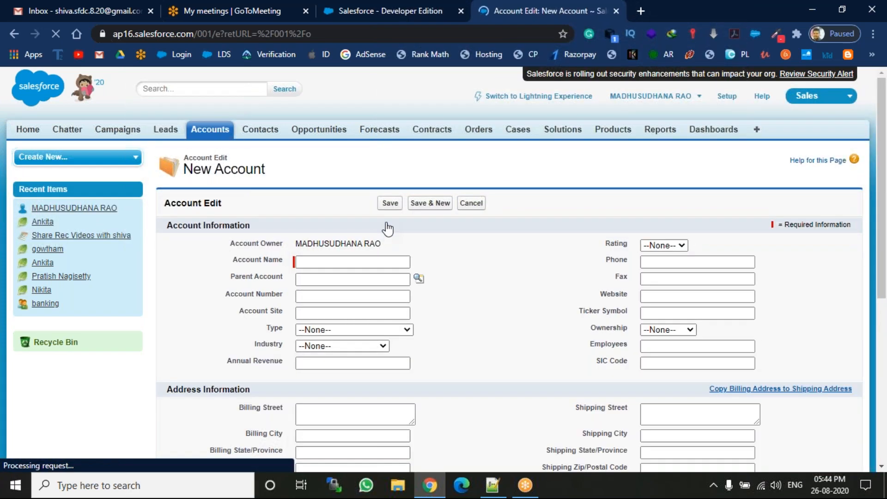
left_click(325, 262)
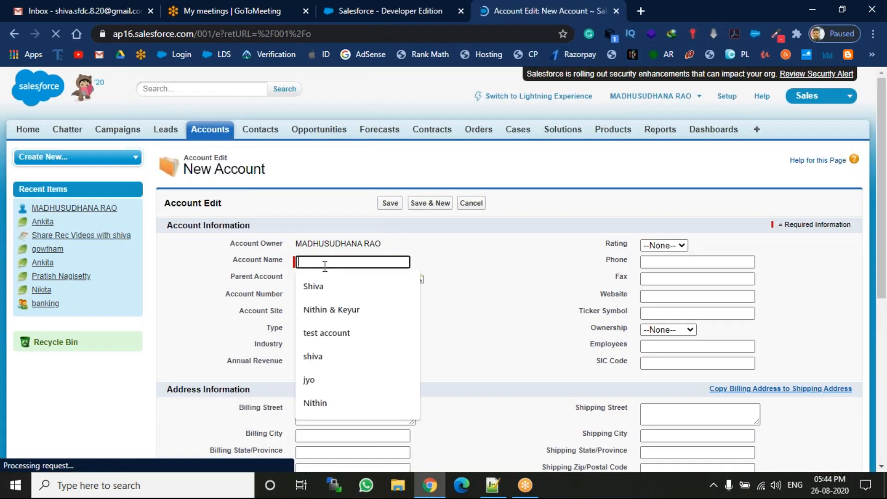
left_click(340, 309)
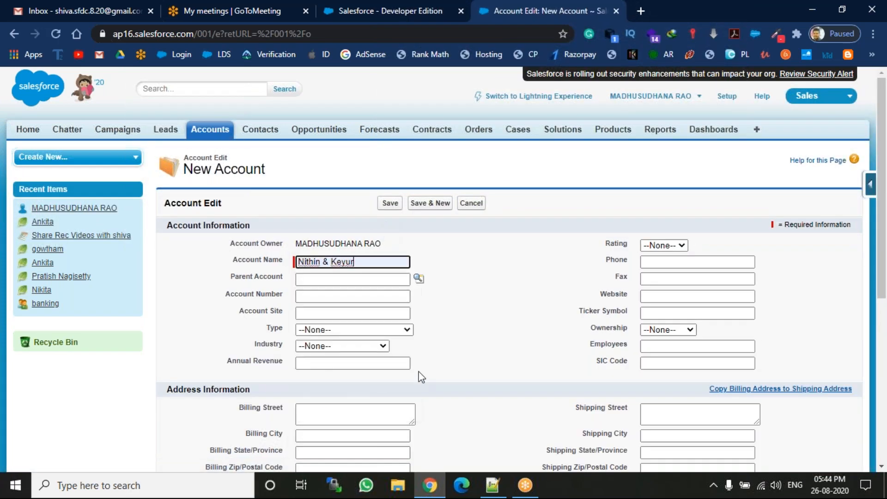
left_click(683, 246)
left_click(664, 270)
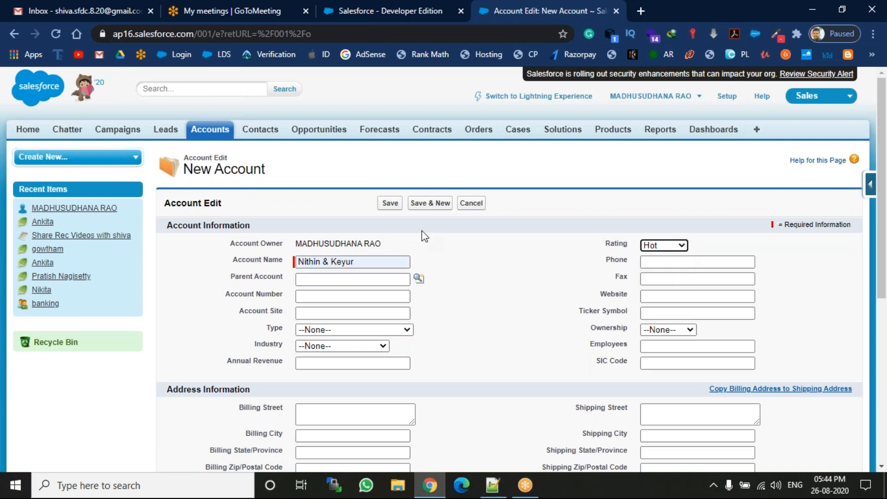
left_click(391, 204)
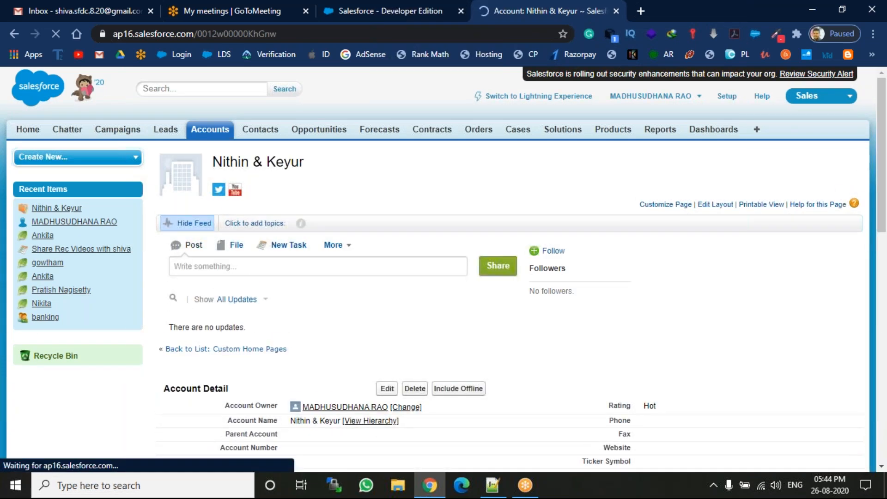
Step: Return to the home page's browser tab and refresh the Dashboard section's charts
left_click(344, 9)
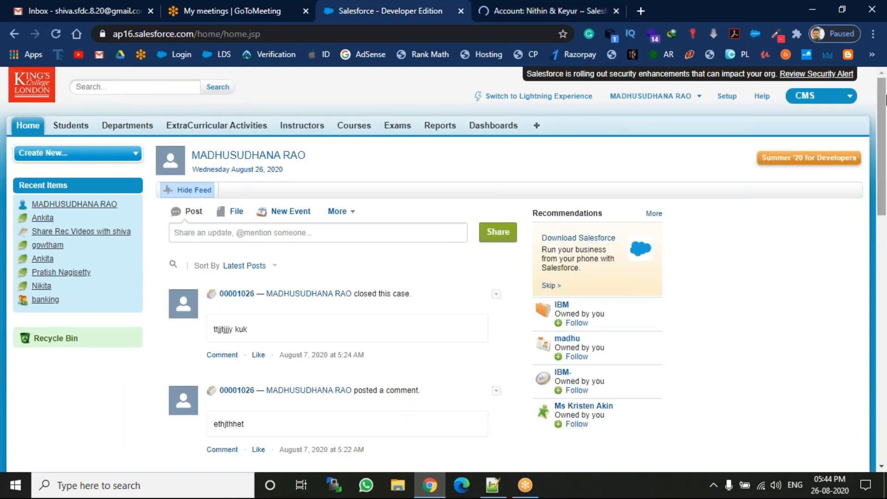
left_click_drag(885, 100, 885, 261)
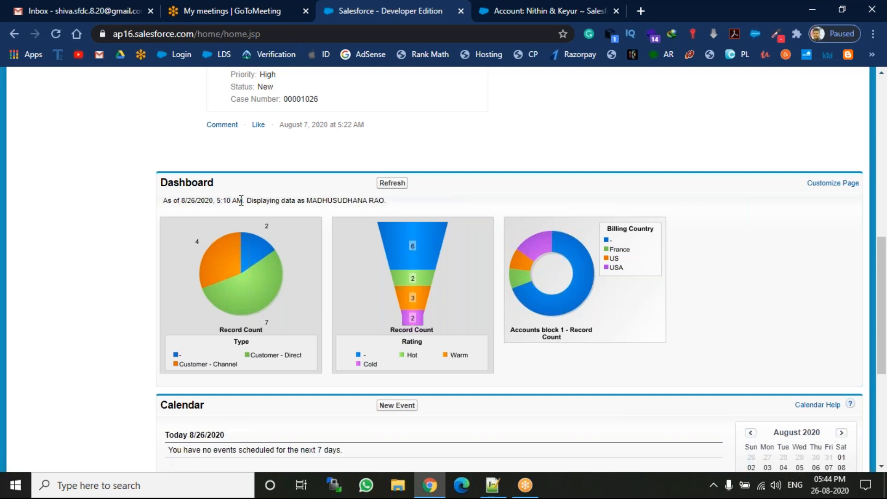
left_click(390, 183)
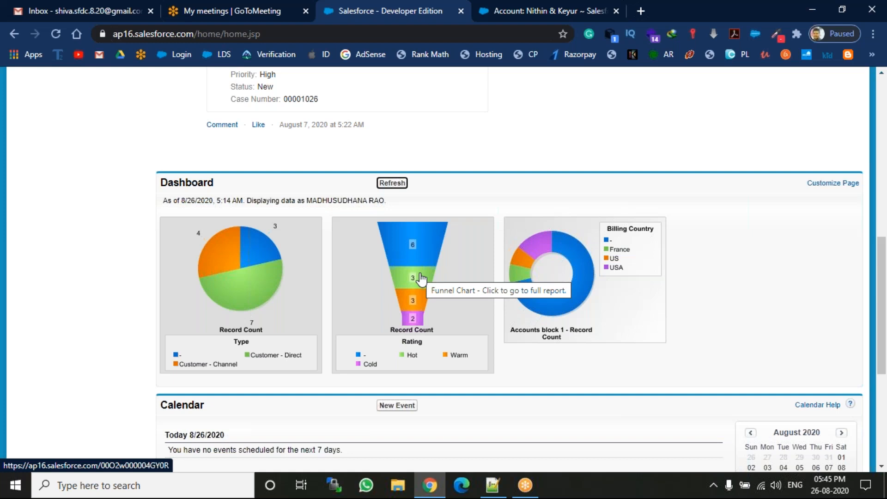
Step: Open the summary report behind the dashboard's Type pie chart and bring up its settings for scheduling future runs
left_click(224, 268)
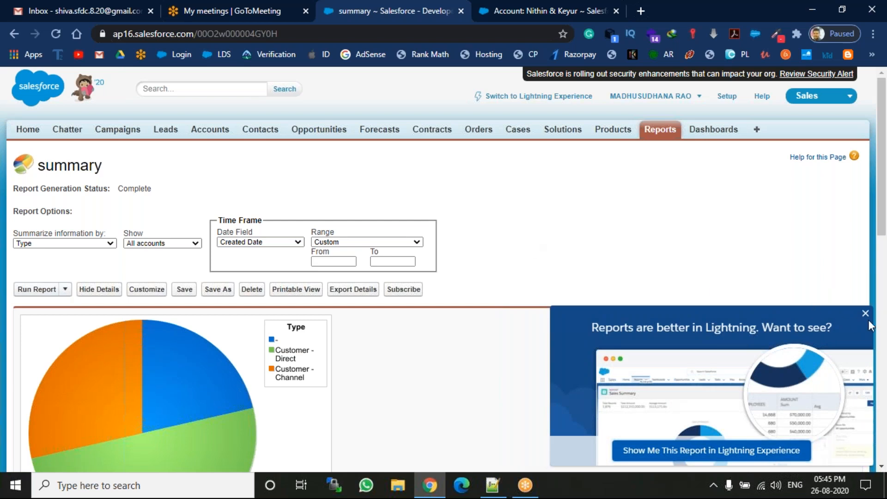
left_click(866, 313)
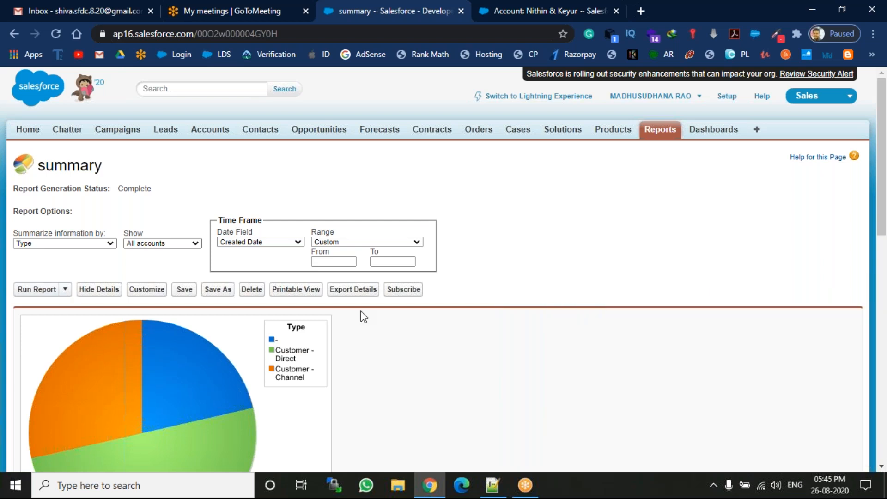
left_click(70, 290)
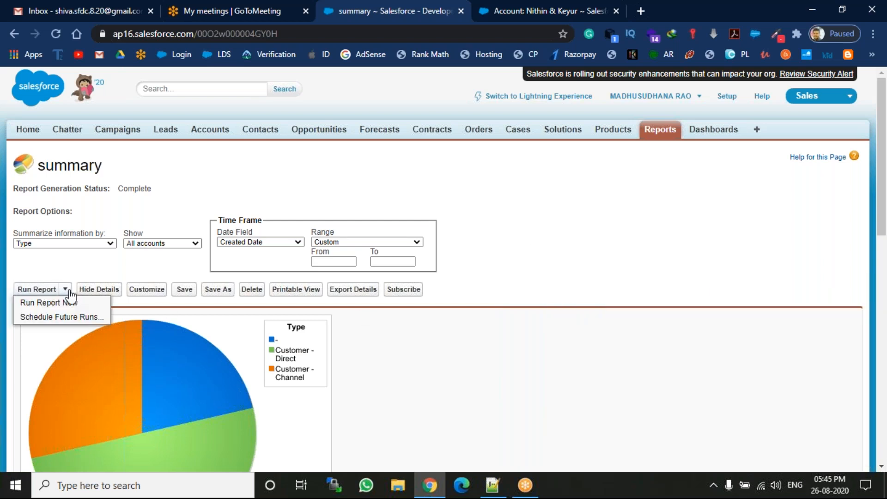
left_click(36, 319)
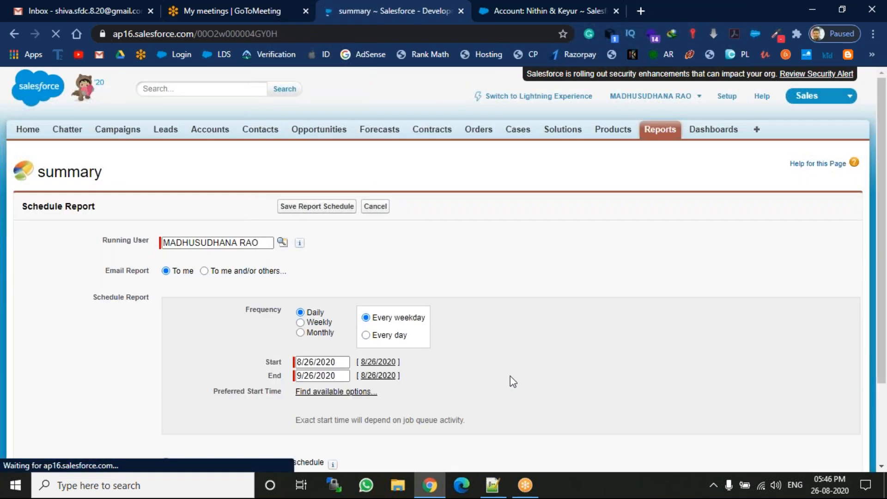
Step: Set the report schedule to run daily on every day, with an end date of 10/23/2020
left_click(366, 335)
left_click(342, 375)
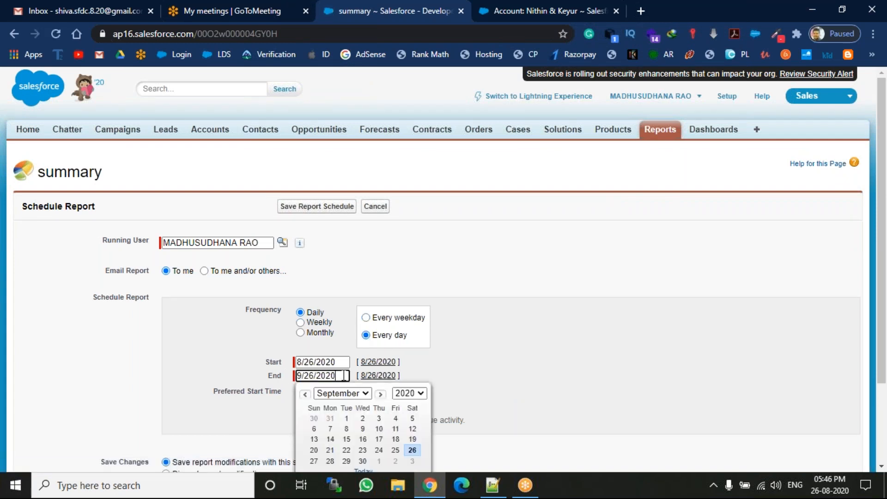
left_click(382, 395)
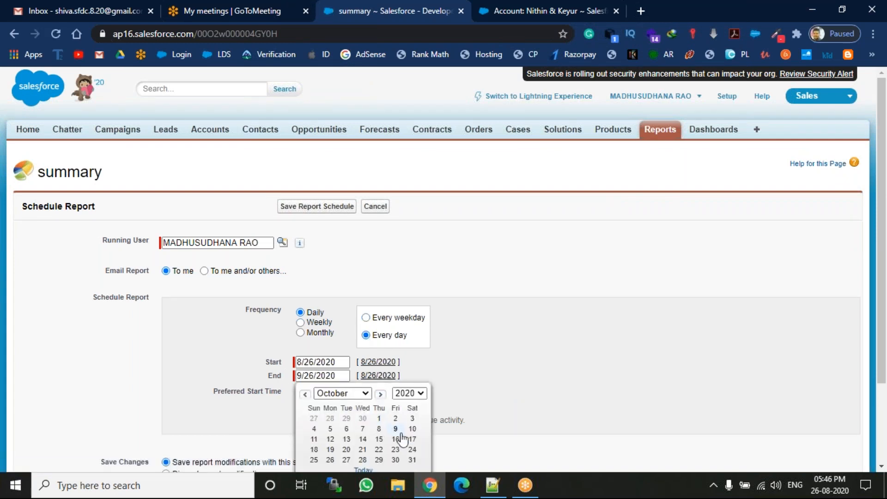
left_click(396, 450)
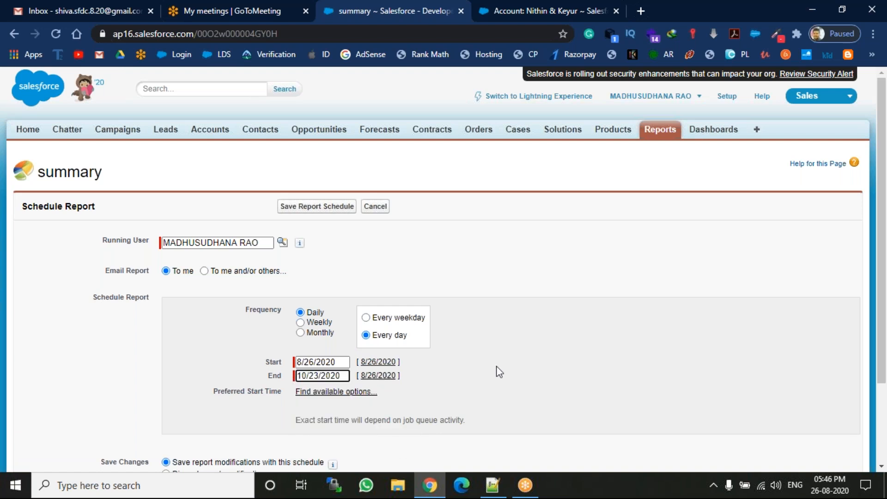
Step: Set the preferred start time to 3:00 AM and save the report schedule
left_click(315, 392)
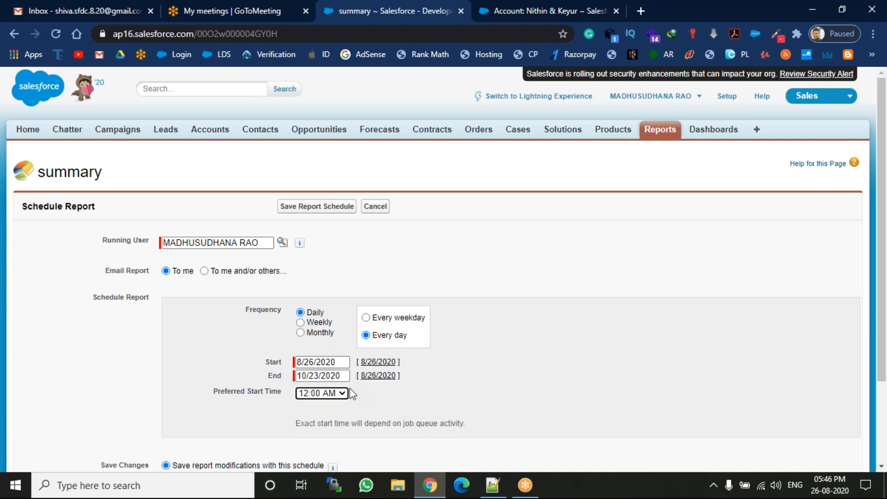
left_click(335, 393)
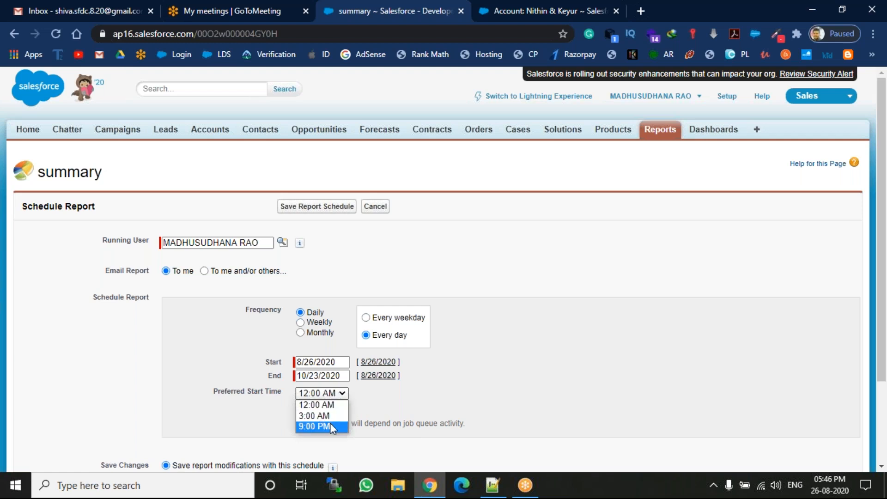
left_click(331, 414)
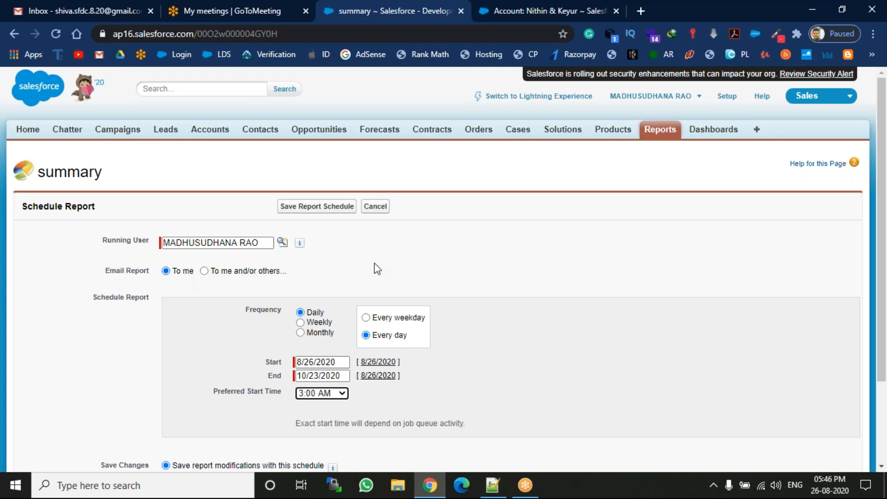
scroll(886, 229, "down", 3)
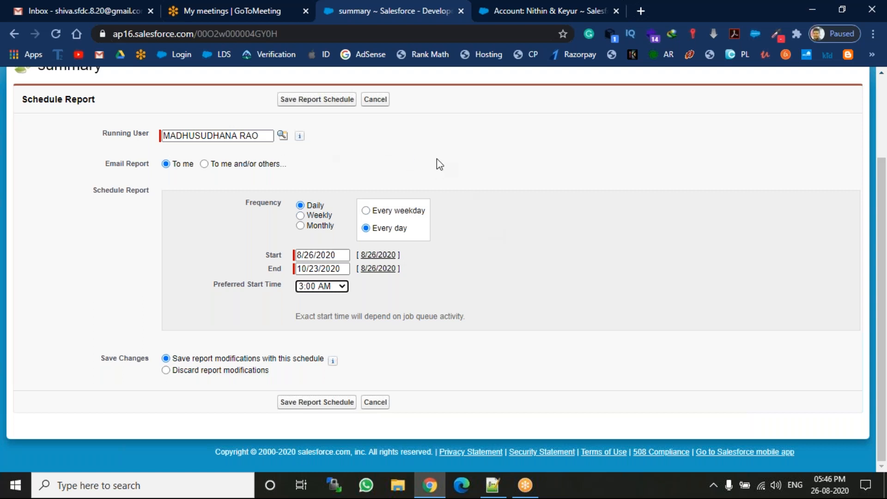
left_click(317, 99)
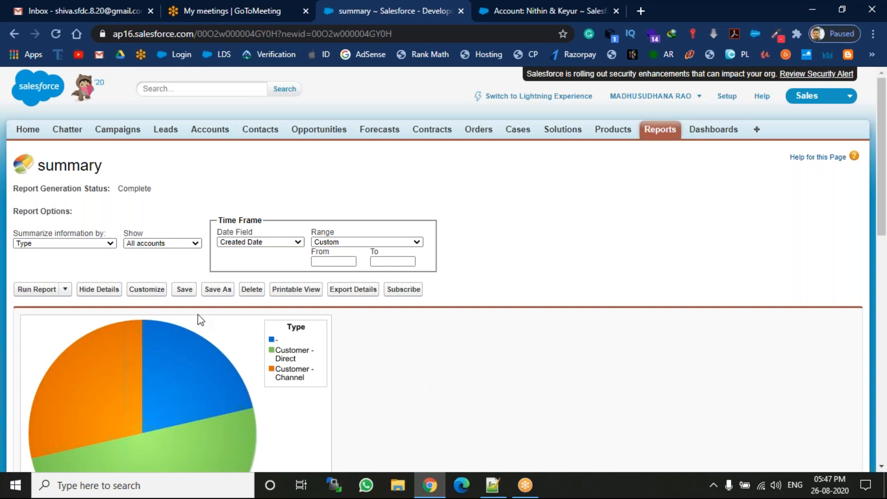
Step: Download the summary report's printable view as an .xls file and dismiss the browser's download bar
left_click(295, 294)
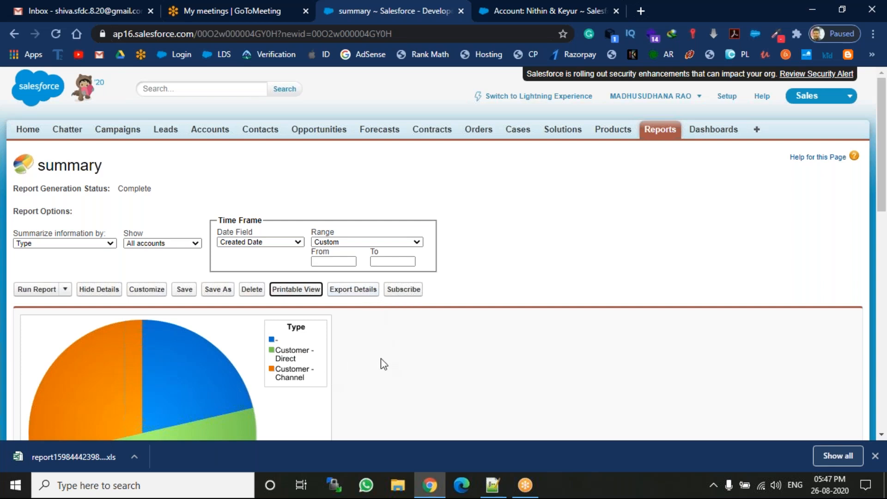
left_click(456, 393)
left_click(167, 19)
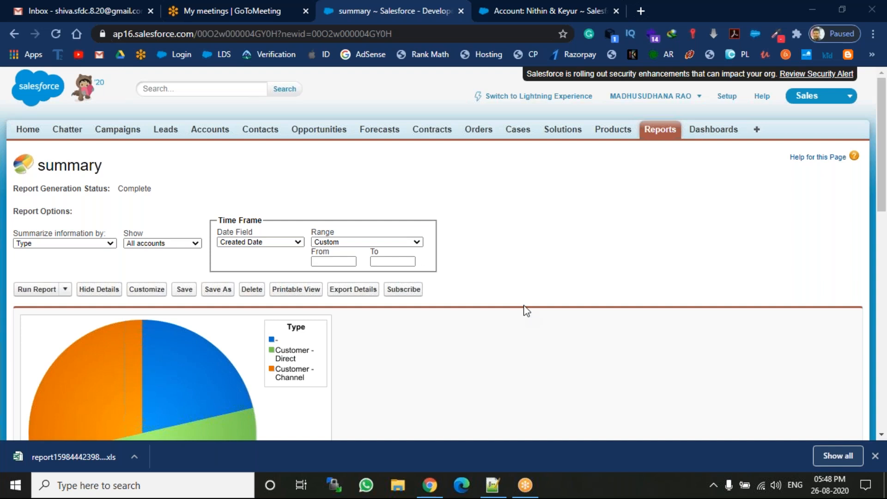
left_click(875, 456)
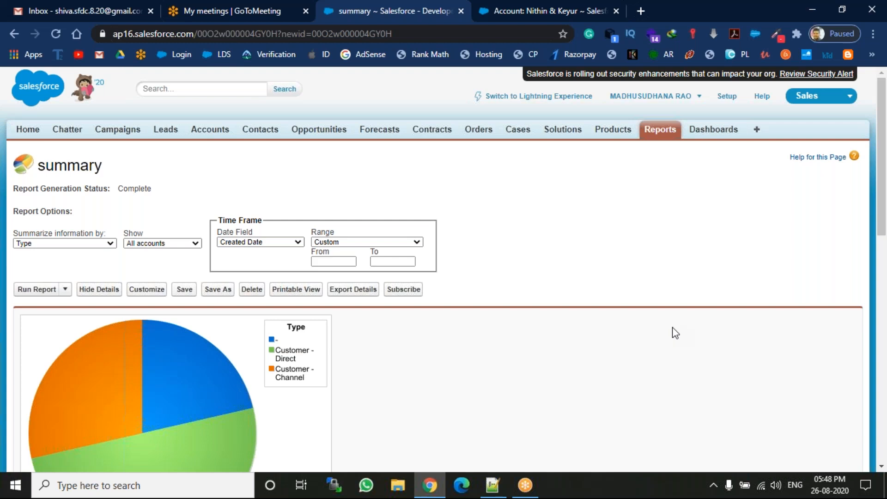
Step: Open the setup area, then switch to Notepad++ and review the course topics list in the training notes
left_click_drag(883, 198, 885, 101)
left_click(727, 96)
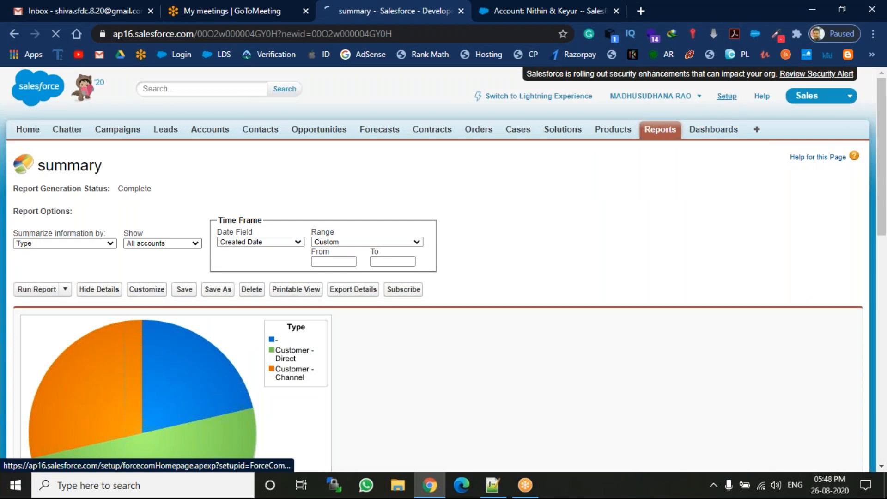
left_click(493, 485)
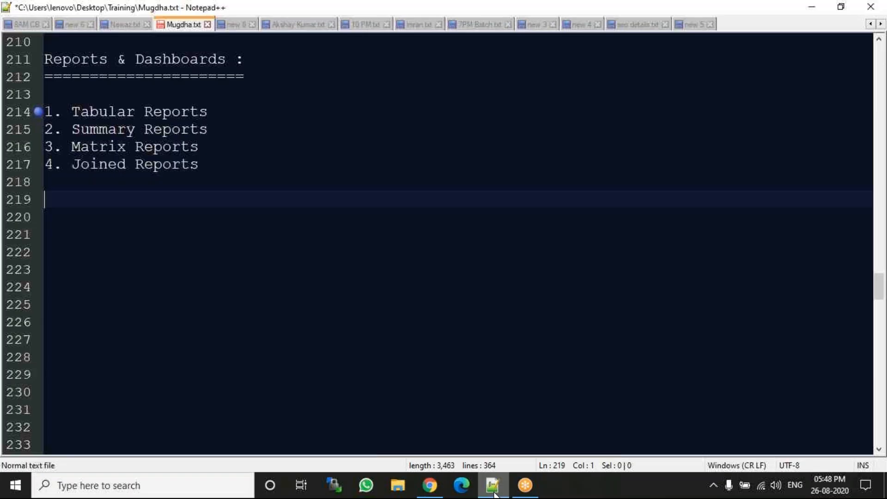
left_click_drag(879, 287, 880, 221)
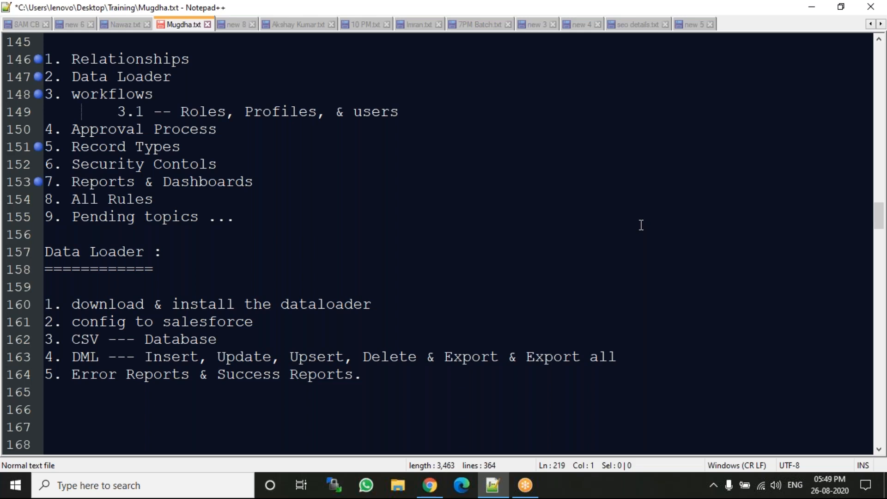
Step: Switch back to Chrome, start a new Salesforce report to browse the Other Reports types, and close the account record's browser tab
left_click(430, 486)
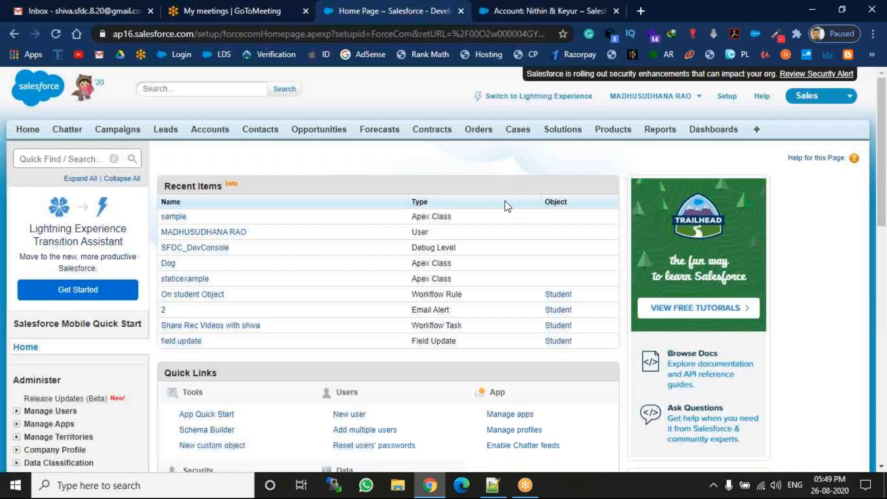
left_click(656, 130)
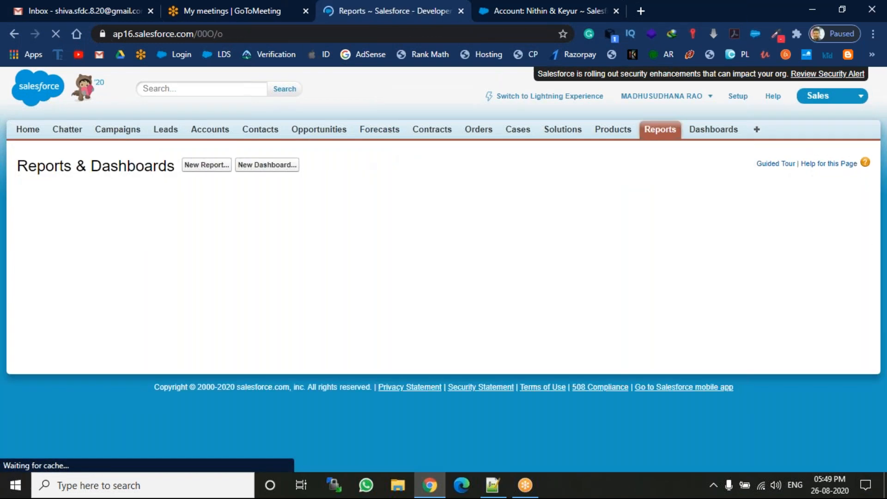
left_click(208, 169)
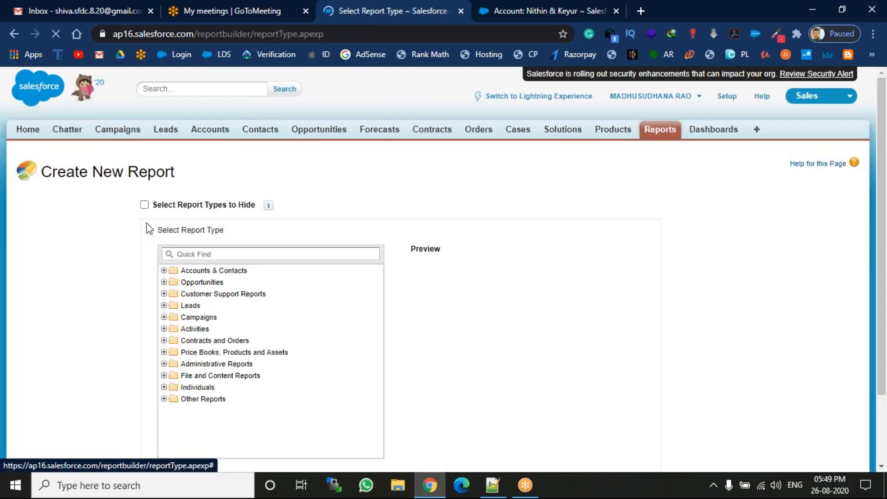
left_click(164, 400)
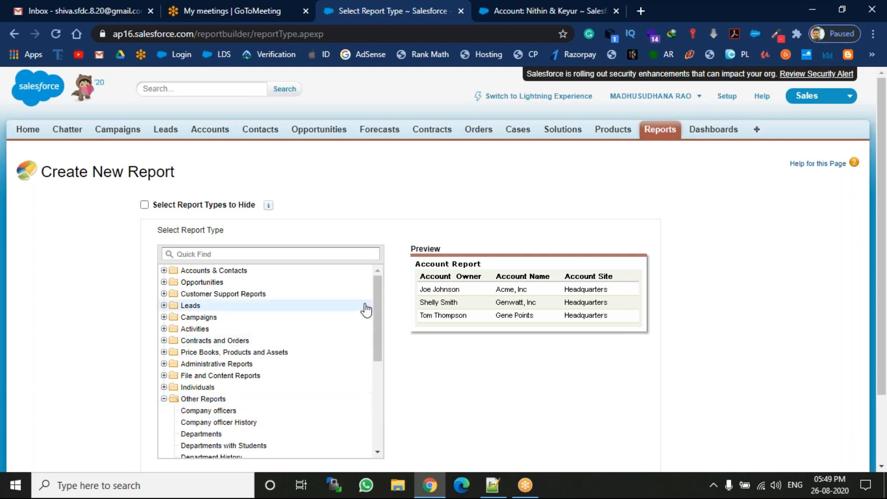
left_click_drag(379, 304, 387, 342)
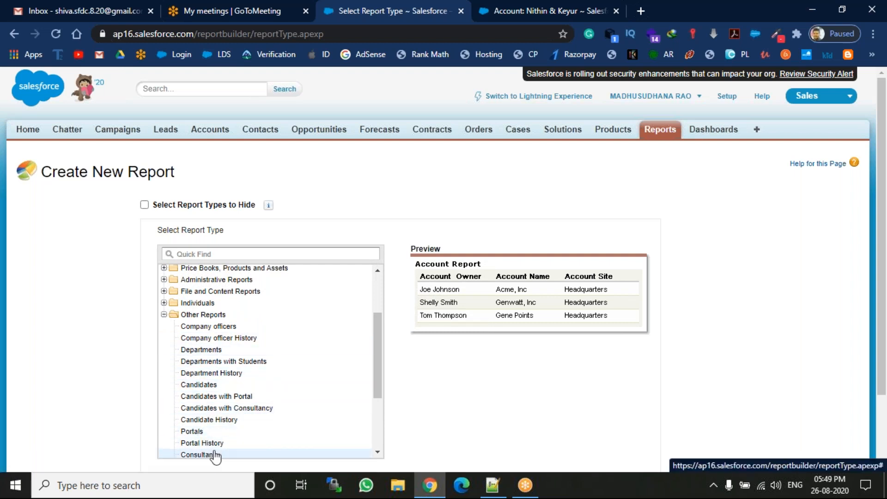
left_click_drag(376, 336, 378, 373)
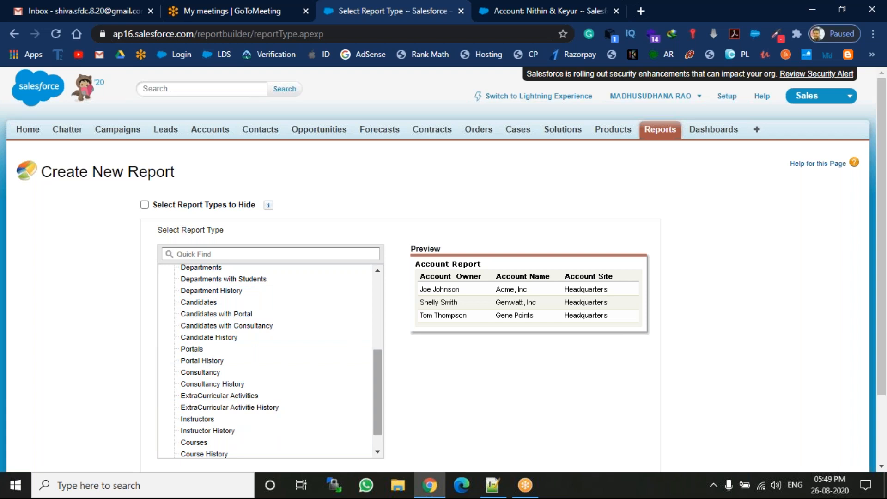
left_click_drag(380, 383, 373, 290)
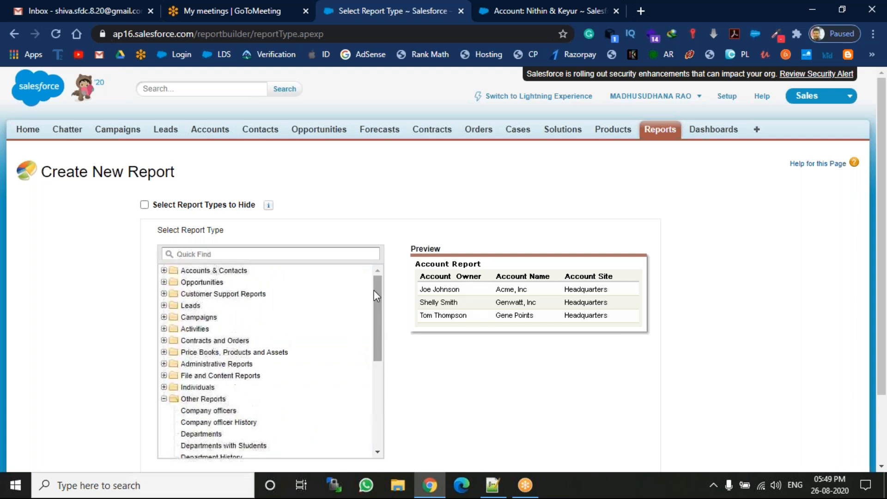
left_click(164, 399)
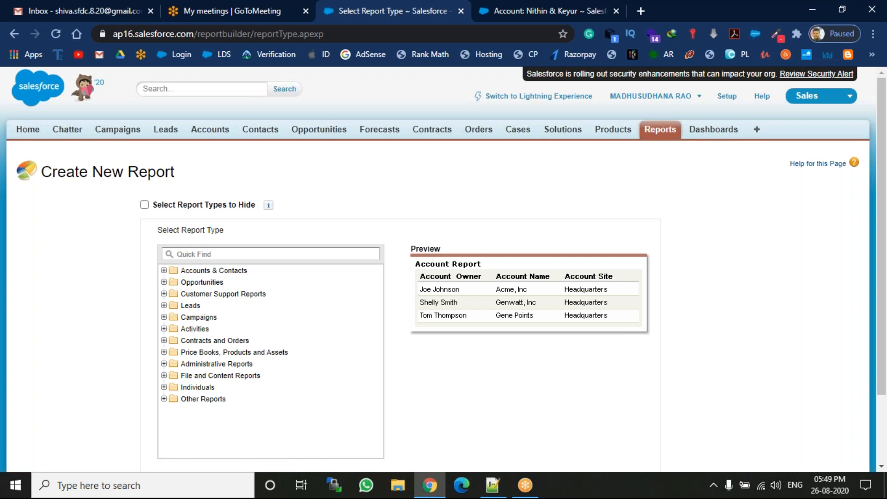
left_click(617, 11)
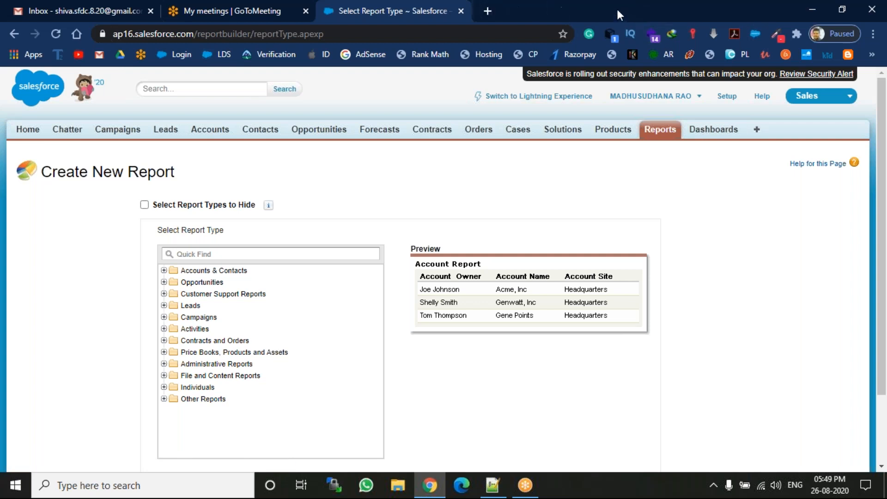